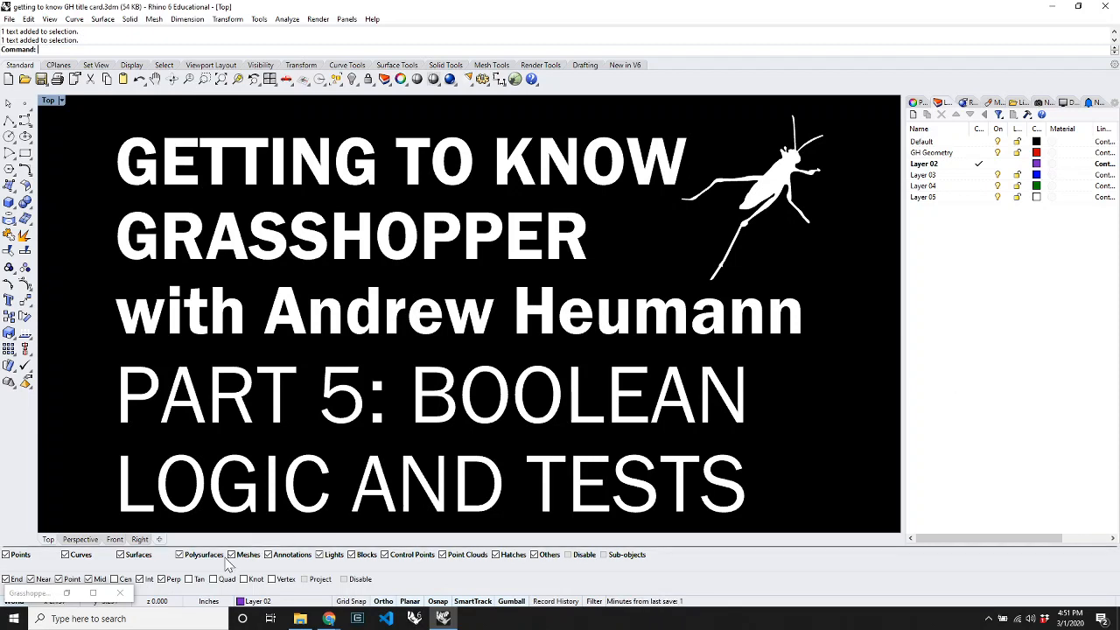
Restore the minimized Grasshopper window and dock it as a half-screen window beside Rhino.
left_click(93, 592)
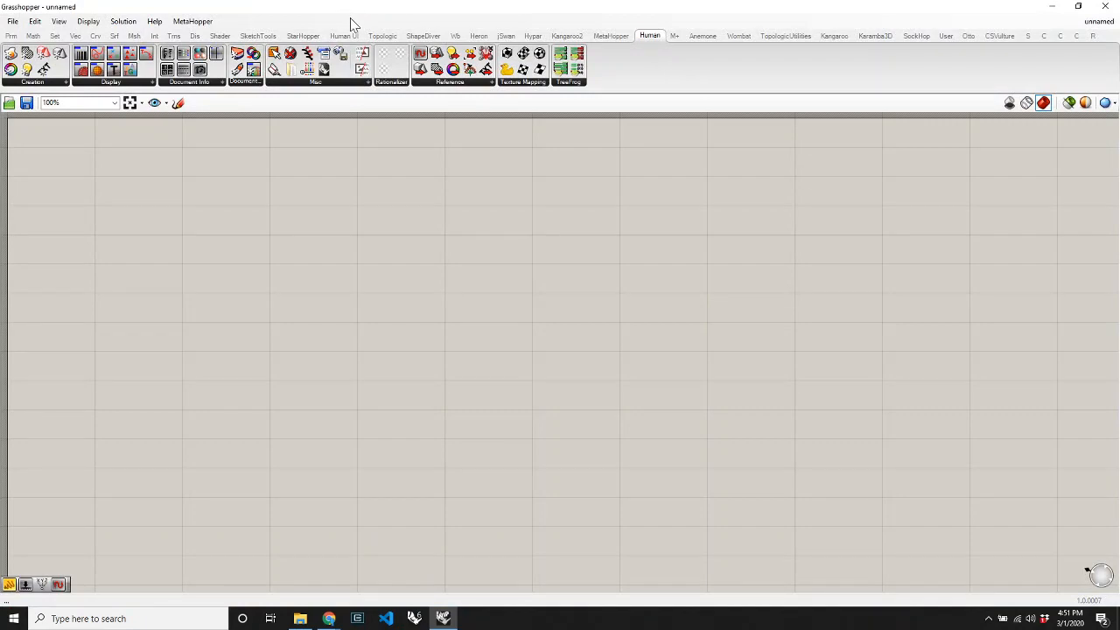
left_click_drag(349, 8, 1118, 9)
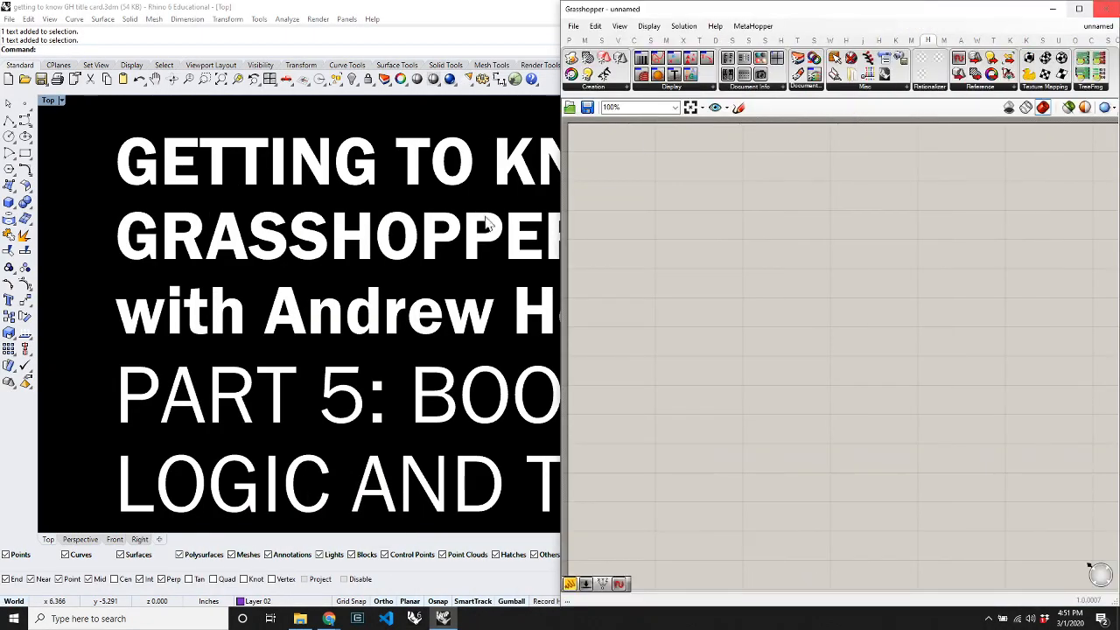
Hide all title-card objects in Rhino's Top viewport and switch the viewport to shaded display.
left_click(334, 354)
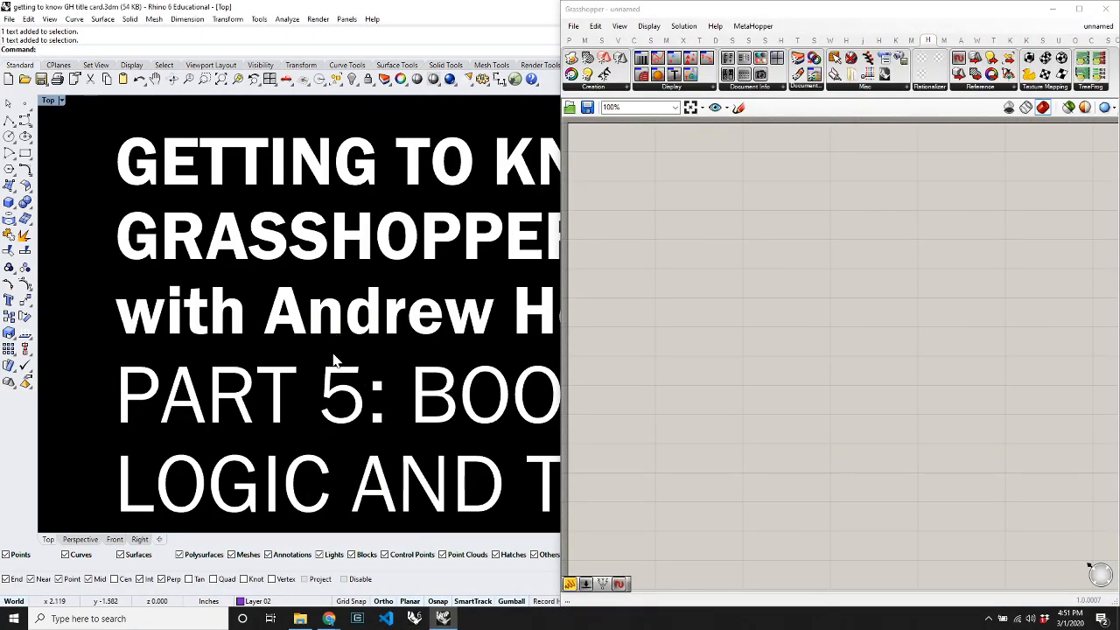
key("ctrl+a")
type("Hide")
key("Return")
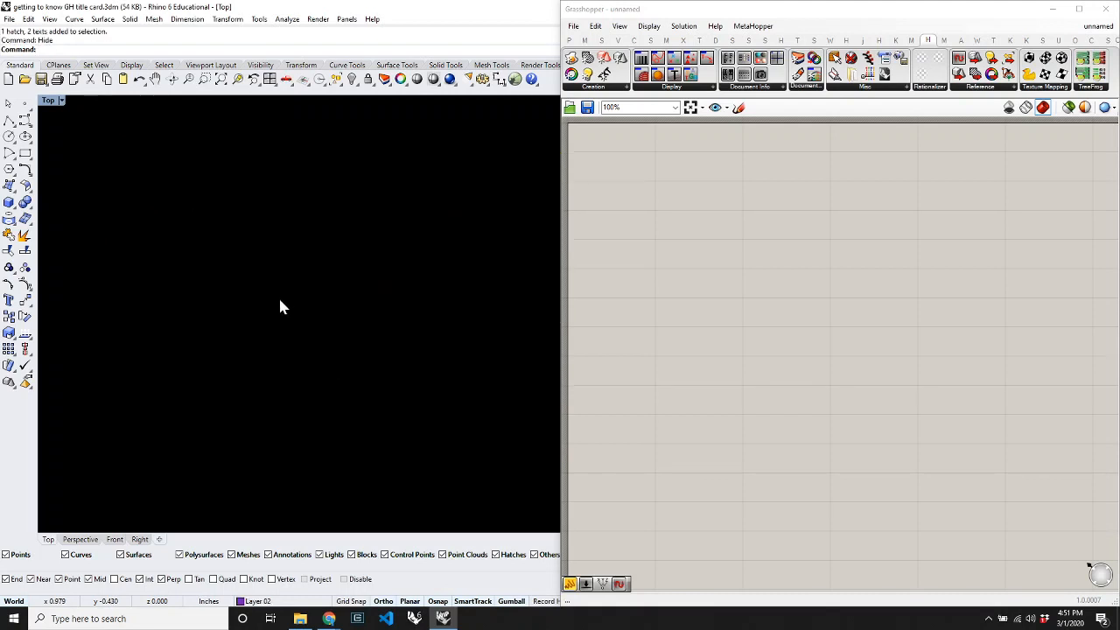
type("SV")
key("Return")
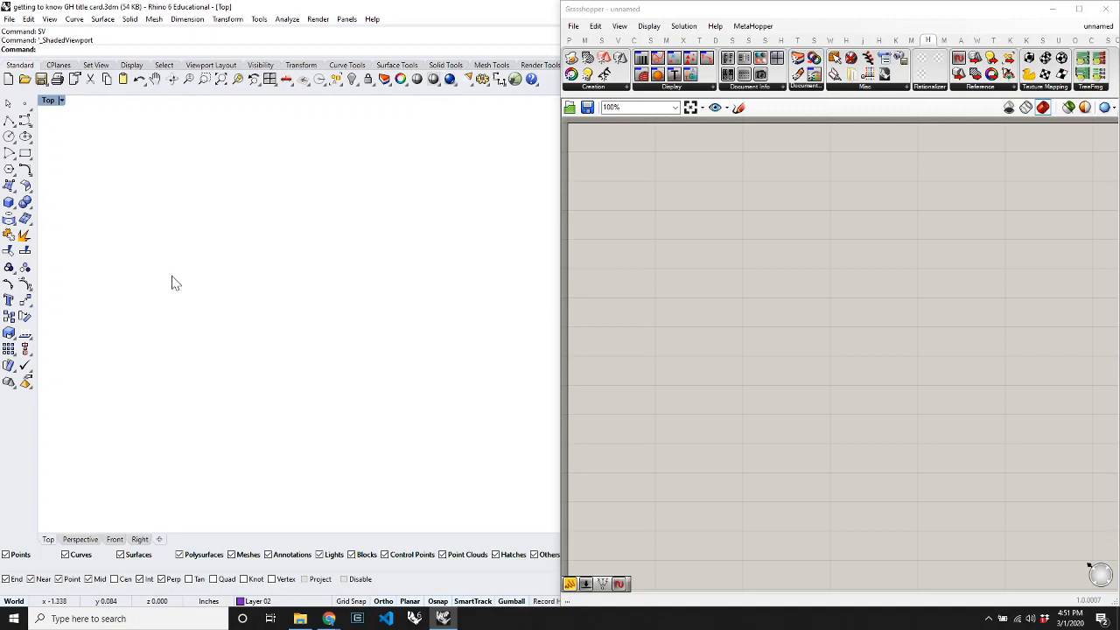
Draw a nearly square rectangle in the upper-left area of the Top view and a narrow upright rectangle to its right.
type("Rectangle")
key("Return")
left_click(86, 124)
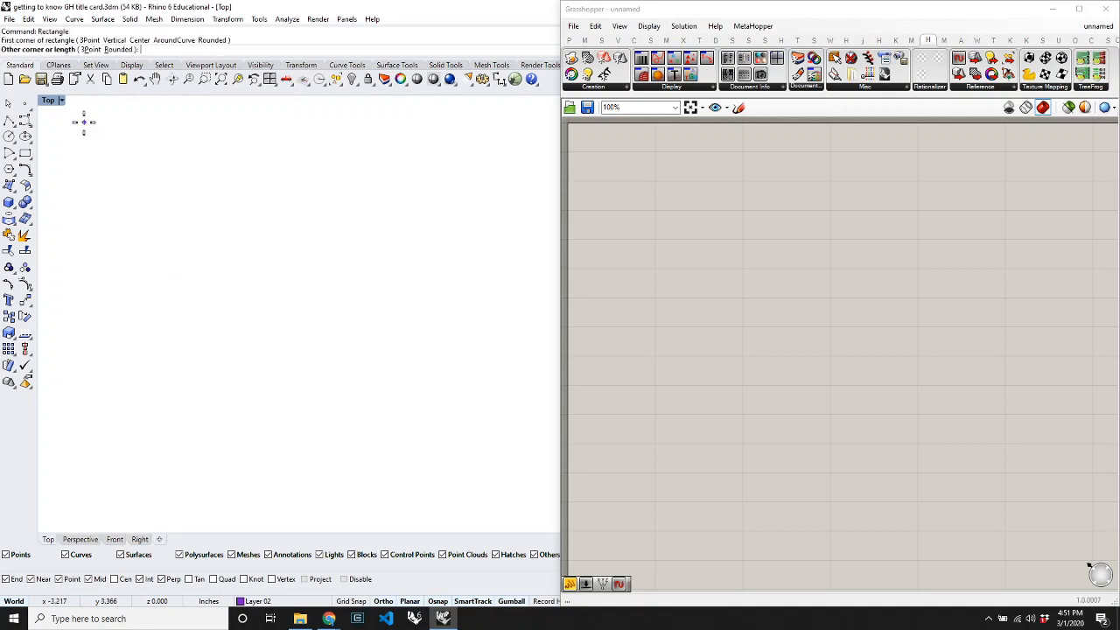
left_click(151, 186)
key("Return")
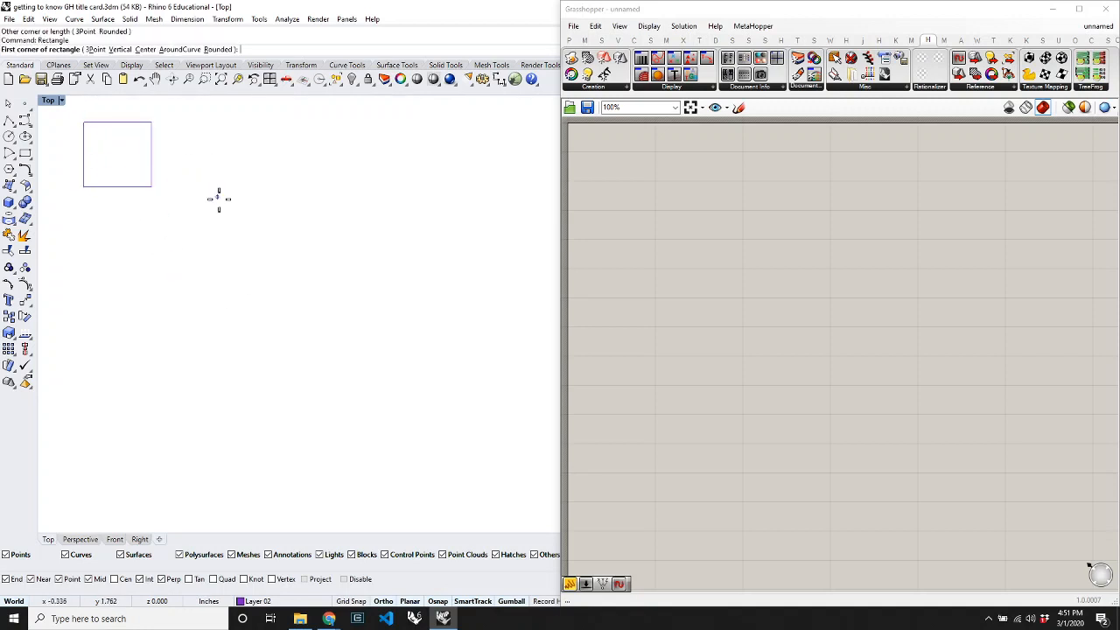
left_click(189, 147)
left_click(209, 200)
Draw a wide rectangle beneath the first two and another narrow upright rectangle farther right.
key("Return")
left_click(105, 214)
left_click(250, 261)
key("Return")
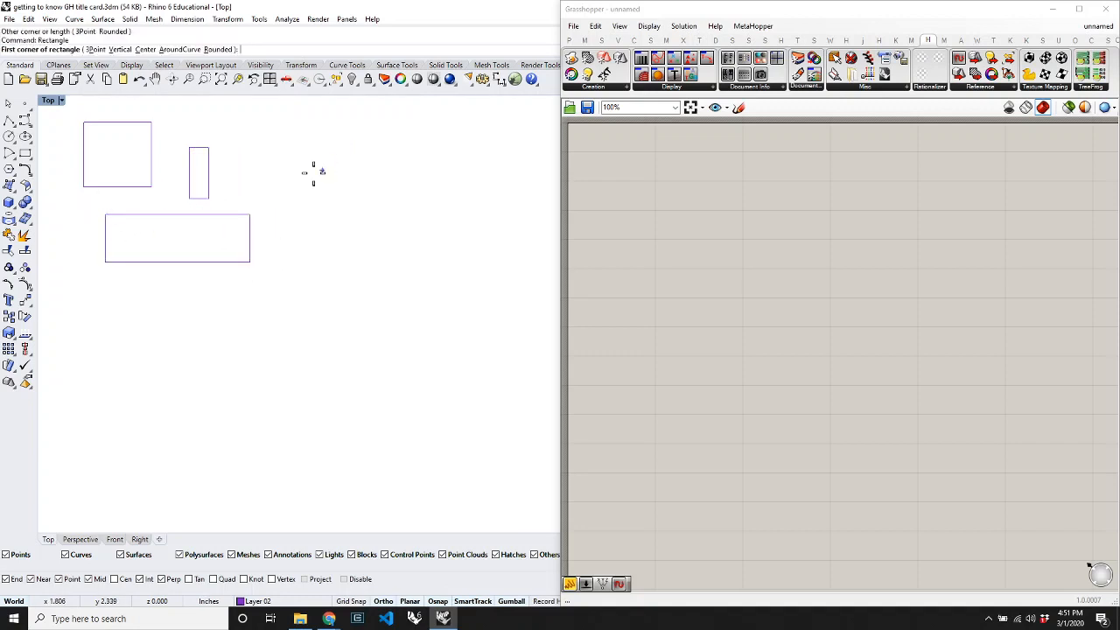
left_click(291, 154)
left_click(317, 214)
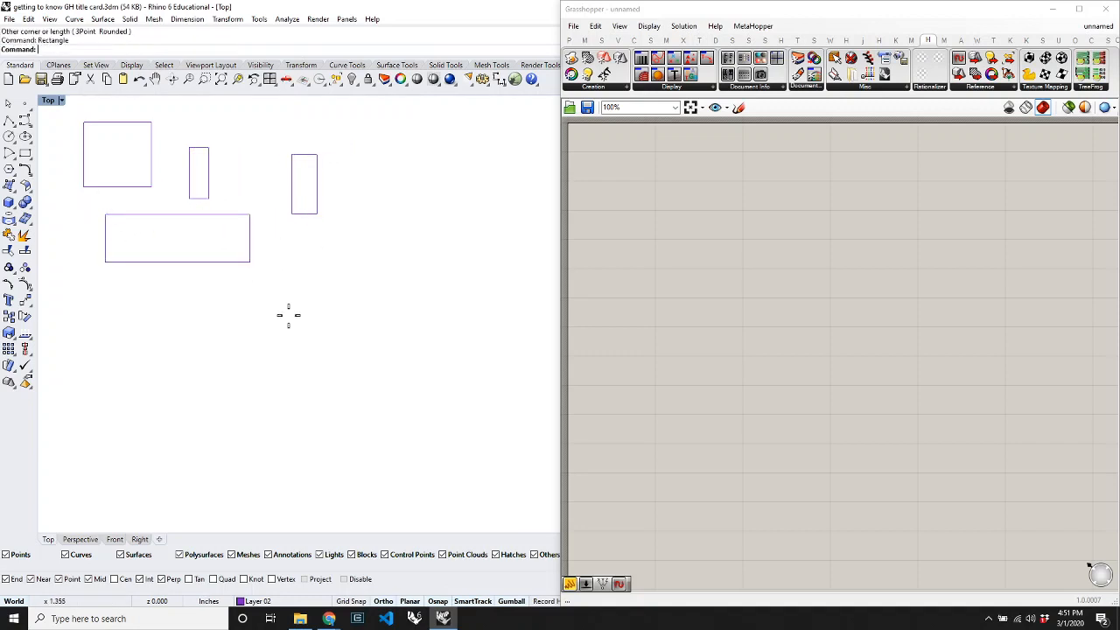
Draw a rectangle of about 4.4 square inches below the second upright one, and a narrow upright rectangle below the wide one.
key("Return")
left_click(281, 239)
left_click(391, 327)
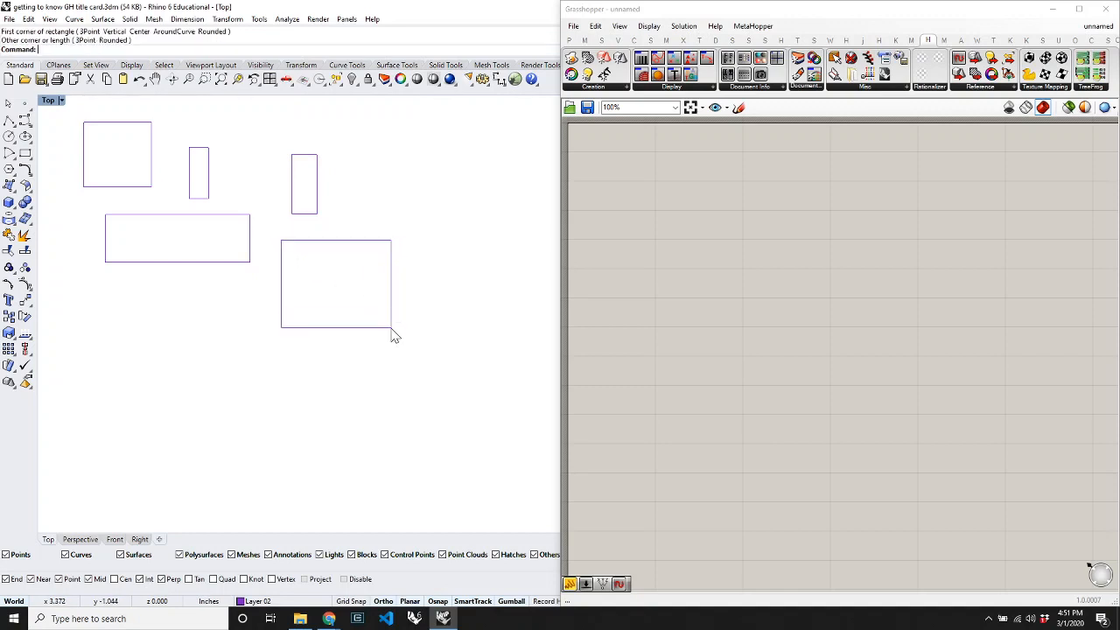
key("Return")
left_click(176, 282)
left_click(200, 335)
Draw a second wide rectangle below the lowest upright one and a large, nearly square rectangle to its lower right.
key("Return")
left_click(130, 350)
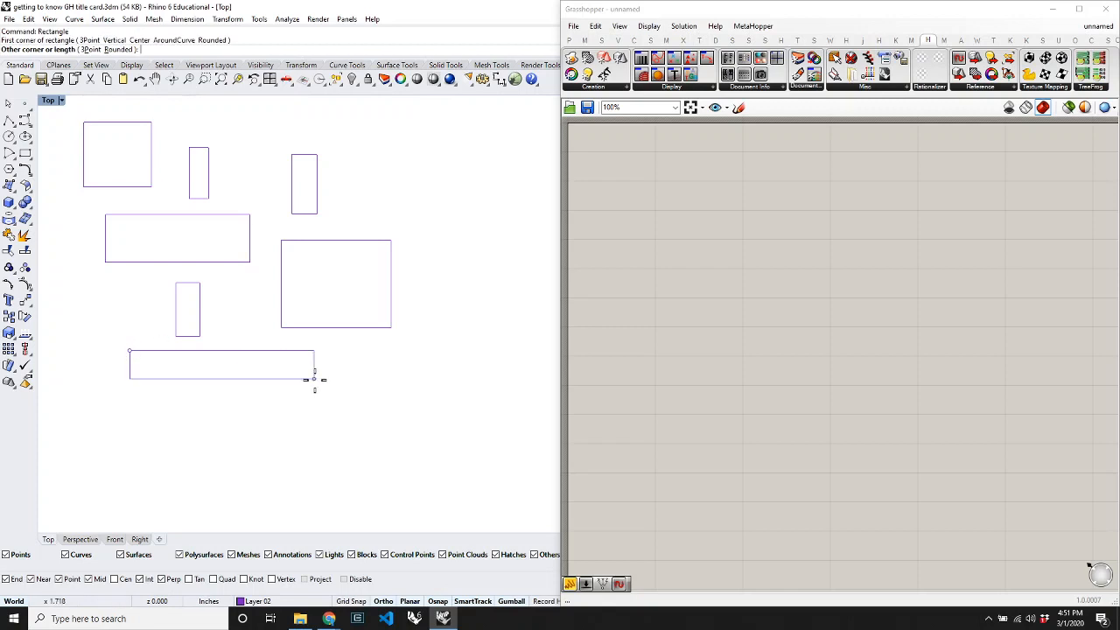
left_click(302, 401)
key("Return")
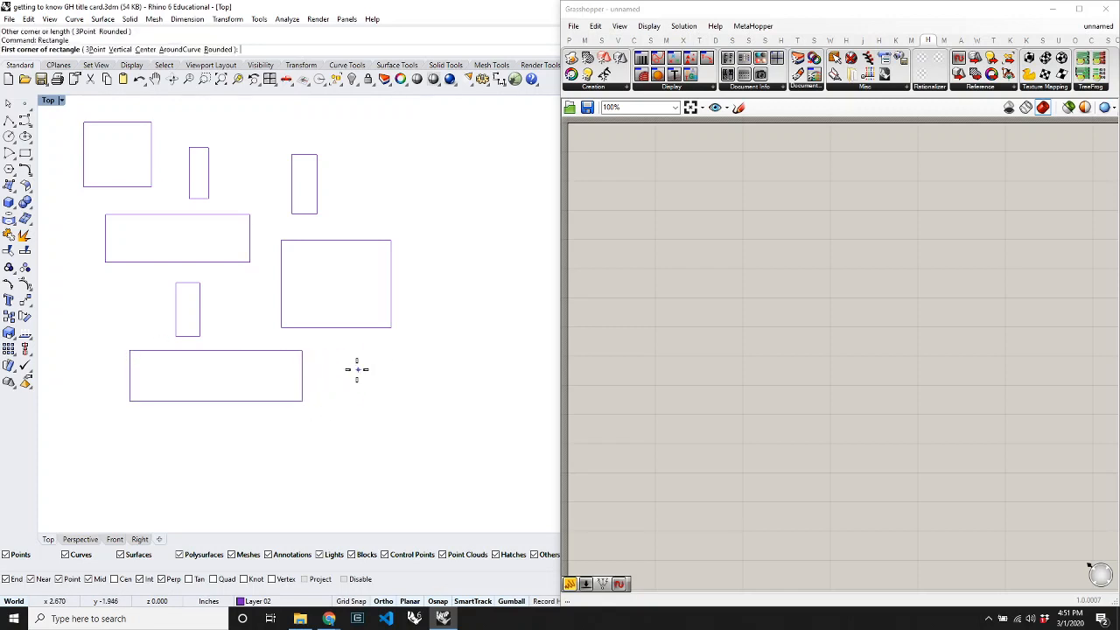
left_click(347, 362)
left_click(469, 491)
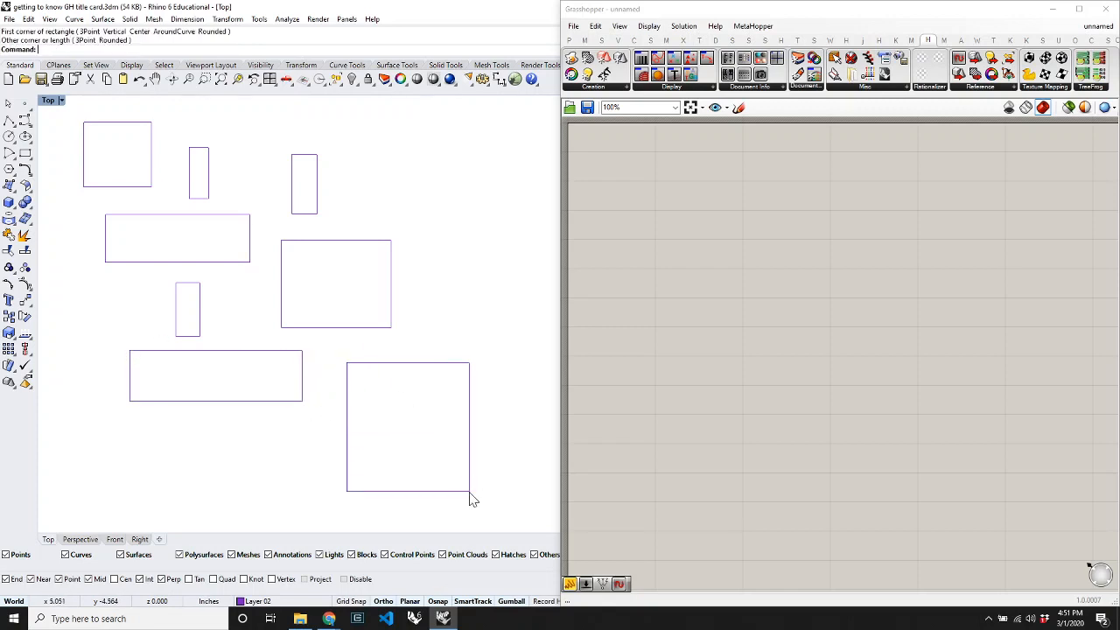
Draw a tiny rectangle and a small slim upright rectangle in the upper-right area of the drawing.
key("Return")
left_click(376, 183)
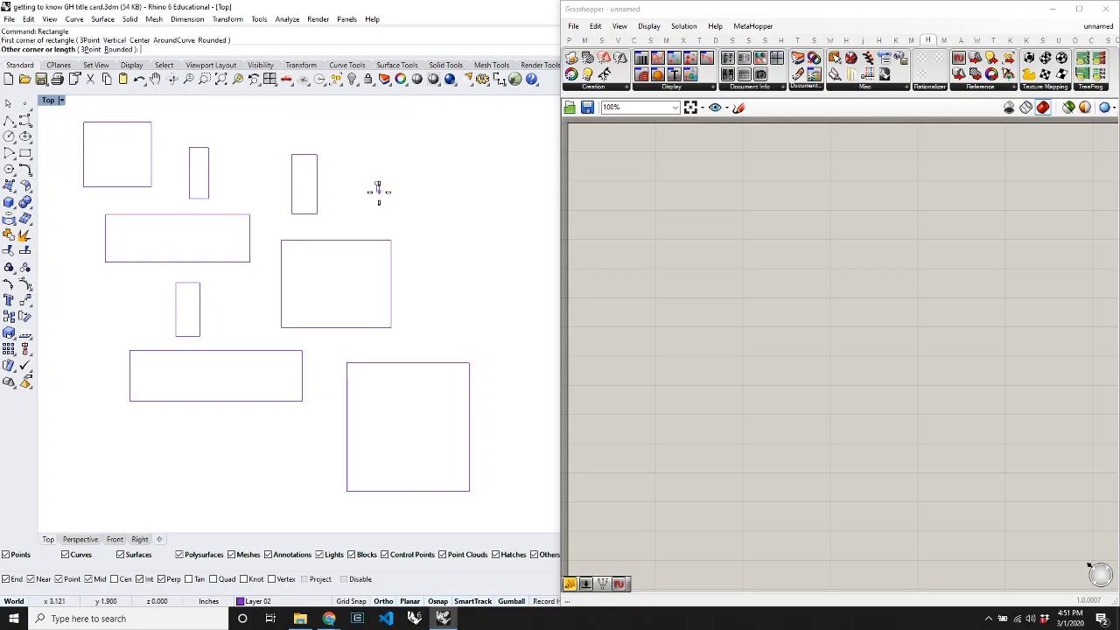
left_click(389, 200)
key("Return")
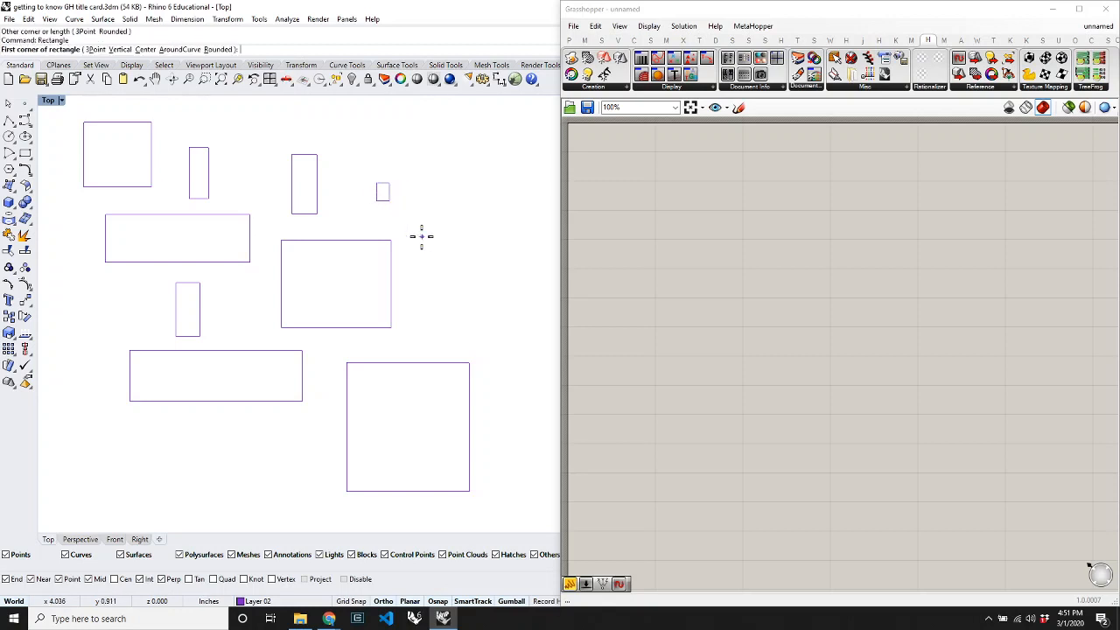
left_click(412, 217)
left_click(421, 253)
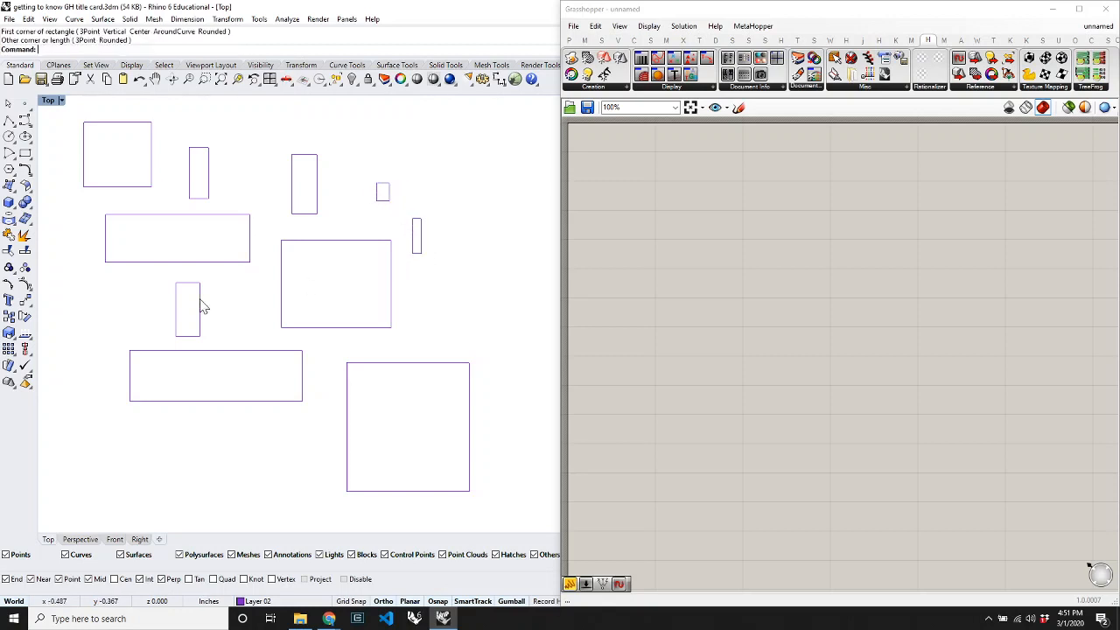
Add upright rectangles on both sides of the one between the wide rectangles, making the right one about 0.36 square inches.
key("Return")
left_click(231, 281)
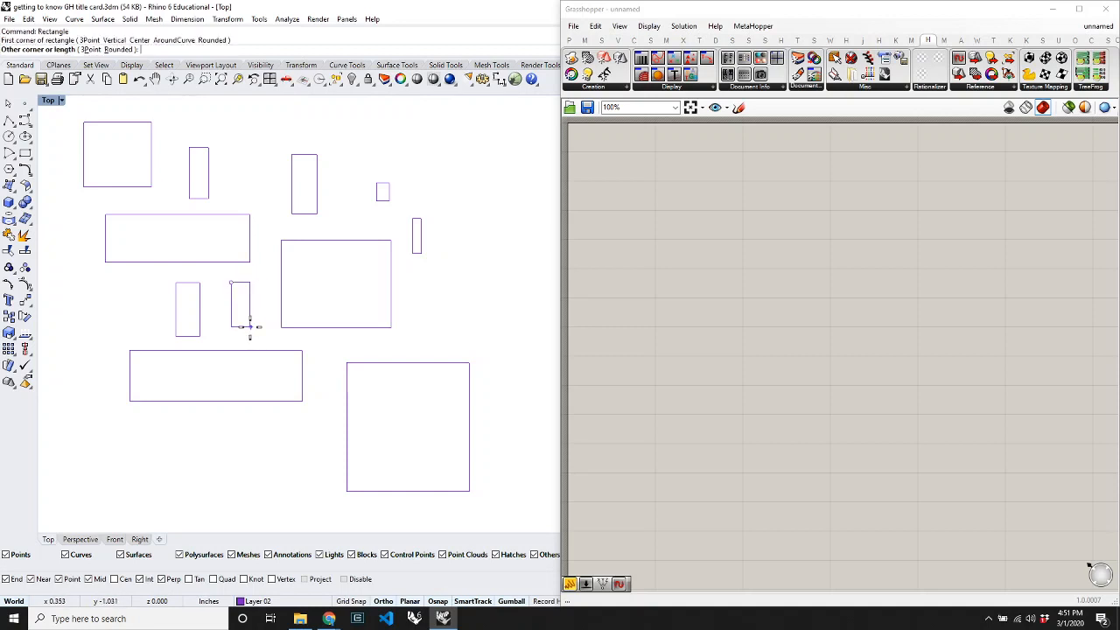
left_click(249, 326)
key("Return")
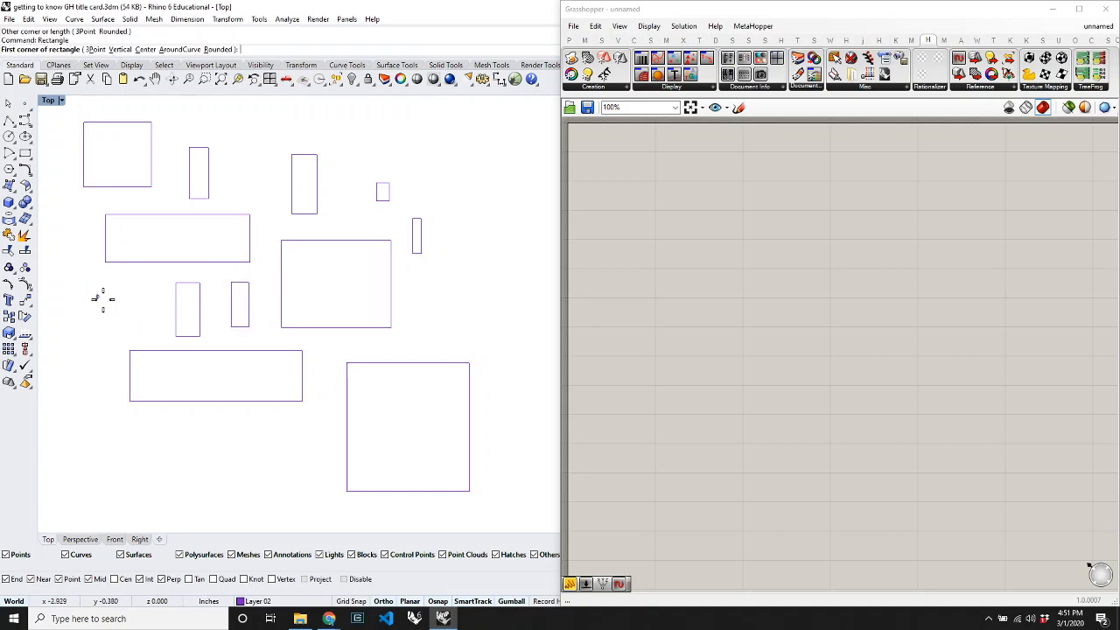
left_click(81, 274)
left_click(106, 327)
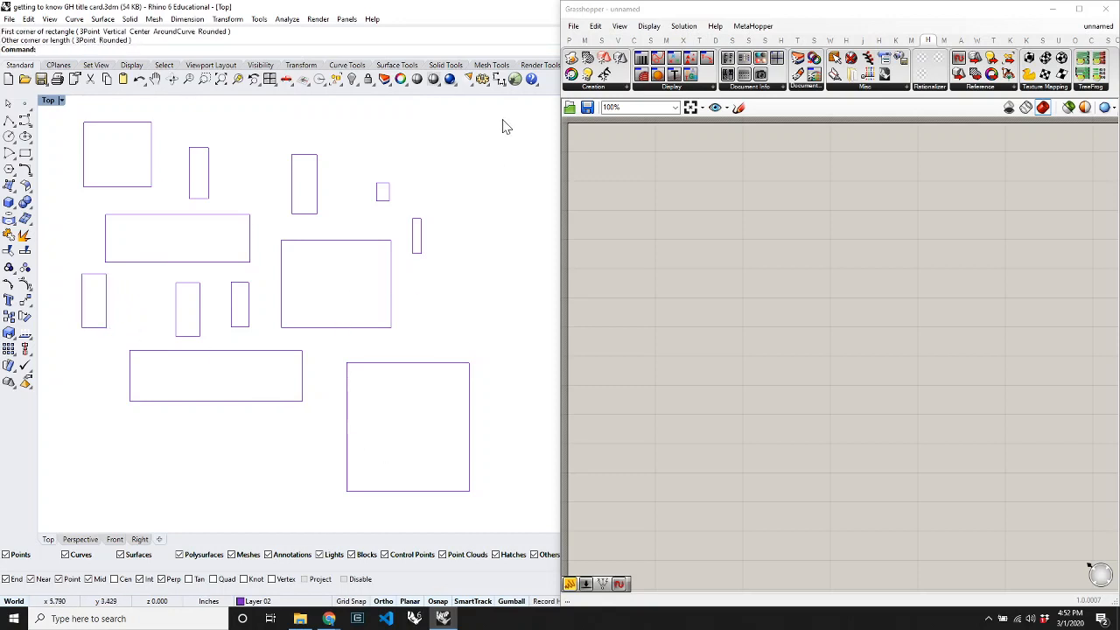
Shift the Grasshopper window partly over the Rhino viewport and place a Geometry Pipeline component on the canvas.
scroll(567, 141, "up", 5)
scroll(691, 303, "down", 2)
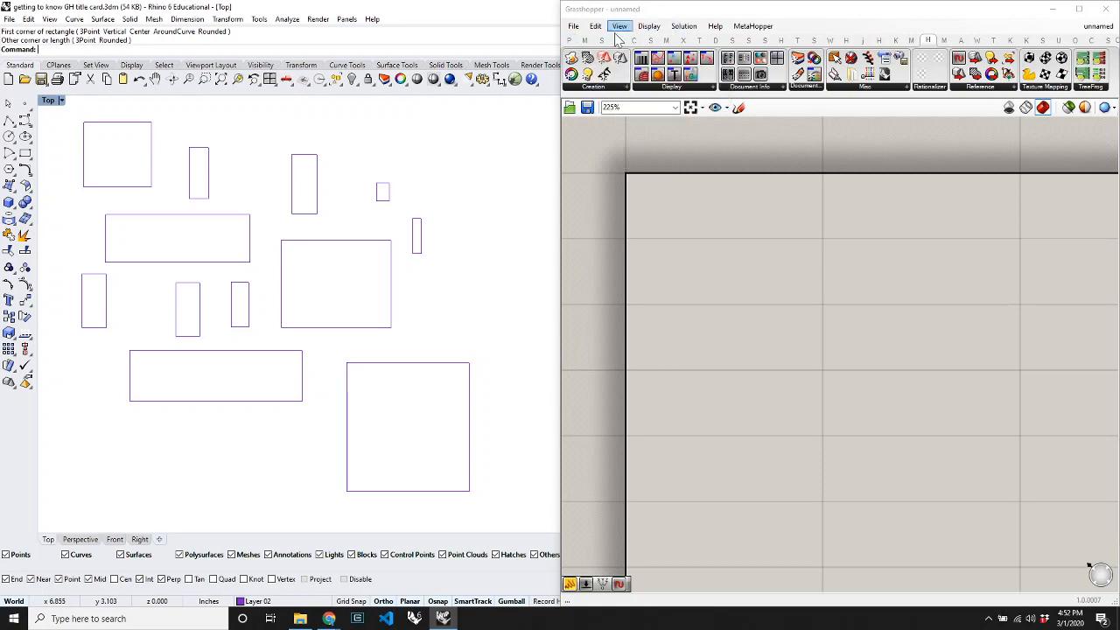
left_click(569, 41)
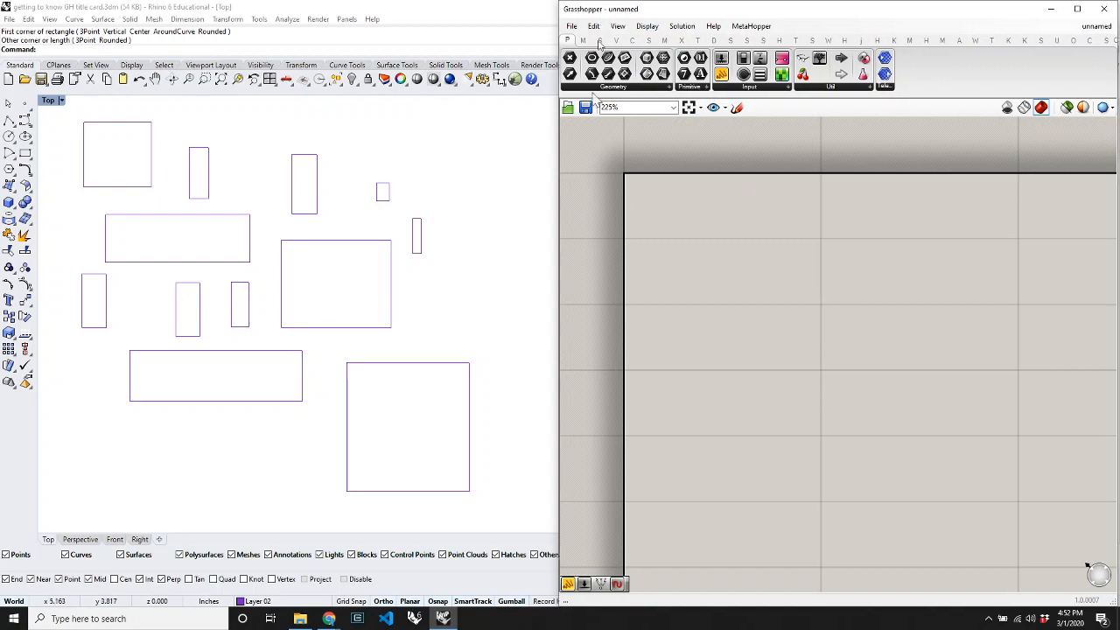
left_click_drag(607, 9, 547, 20)
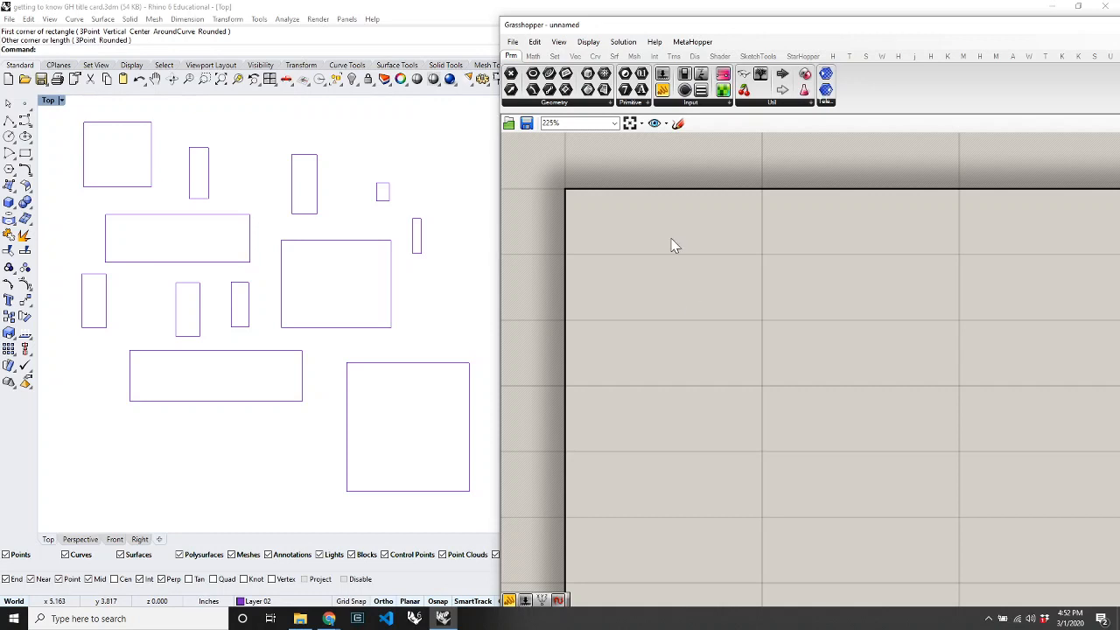
left_click(536, 103)
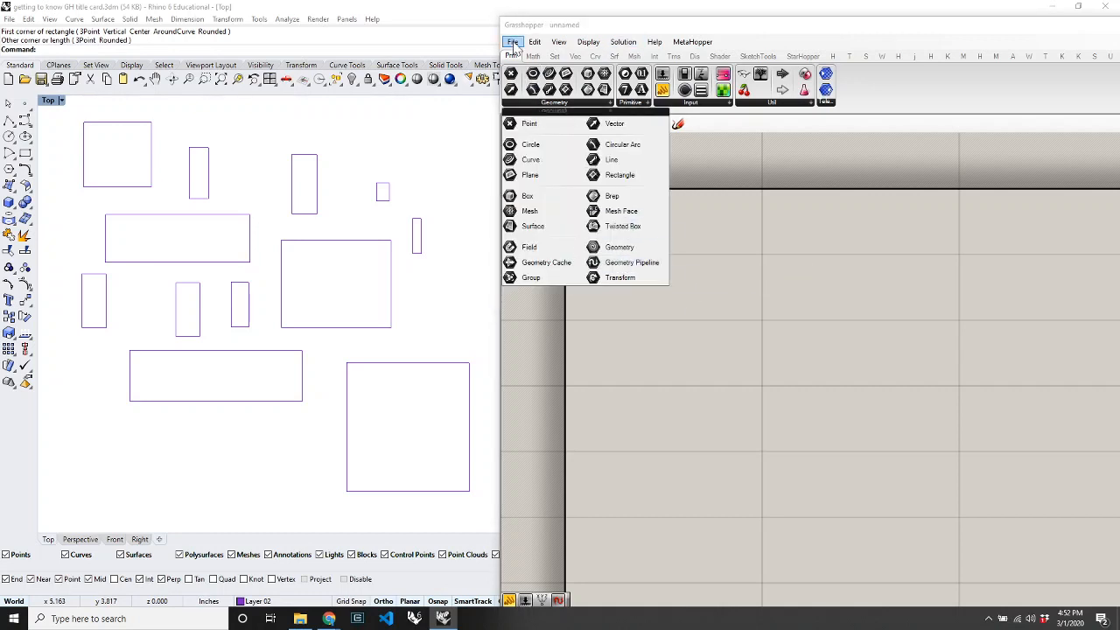
left_click_drag(617, 263, 809, 397)
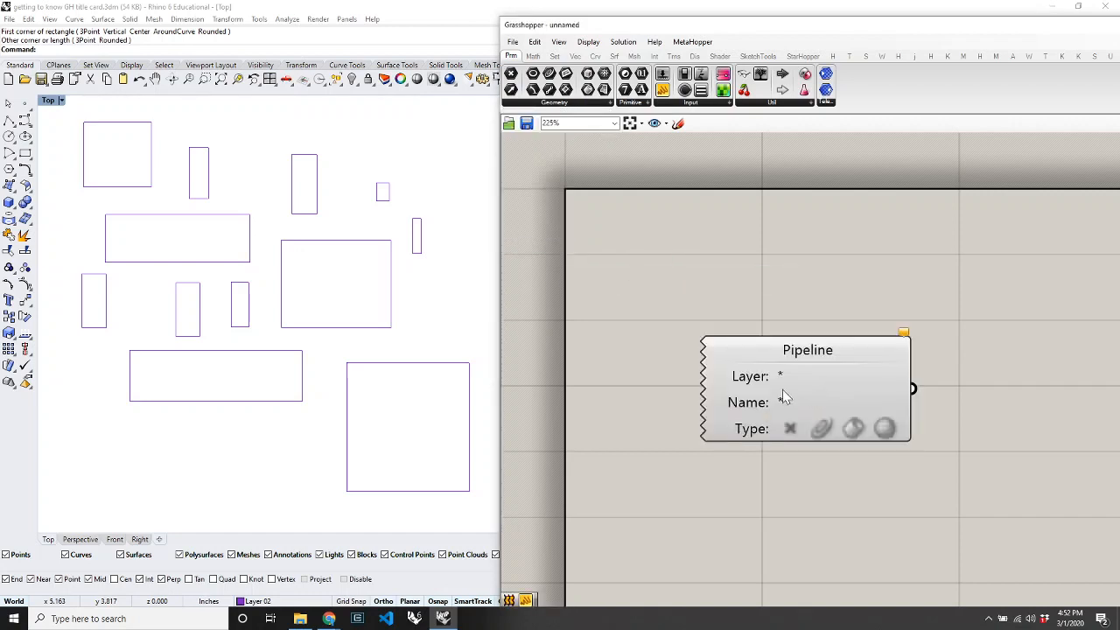
Filter the Pipeline component to curves on Layer 02 and move it closer to the canvas's upper-left corner.
double_click(798, 376)
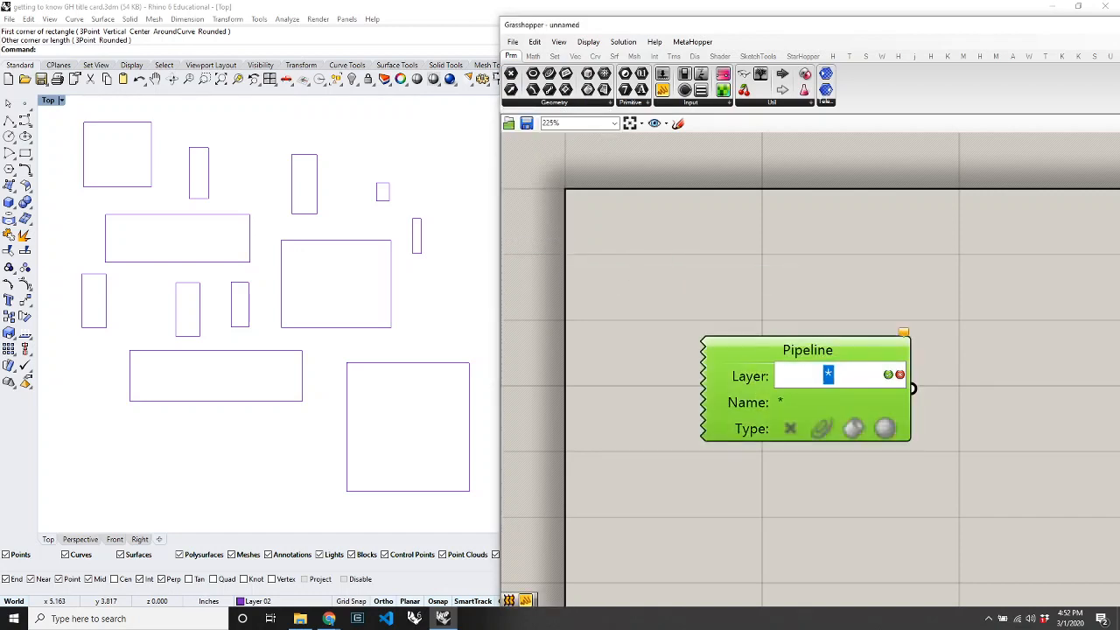
type("Layer 02")
left_click(888, 375)
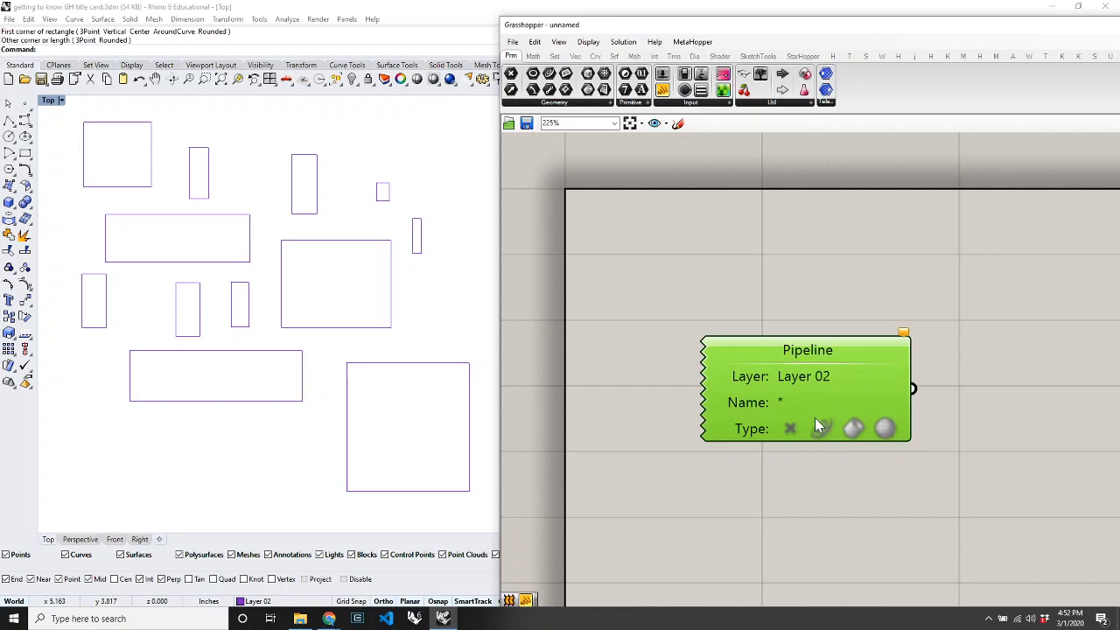
double_click(822, 427)
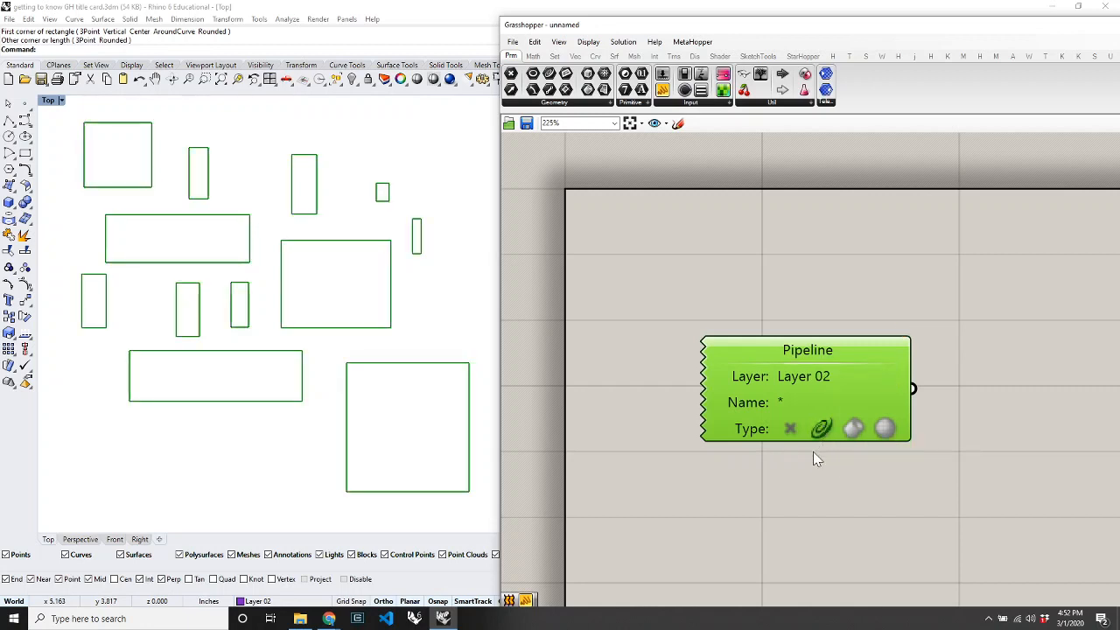
left_click(848, 493)
left_click_drag(840, 363, 775, 328)
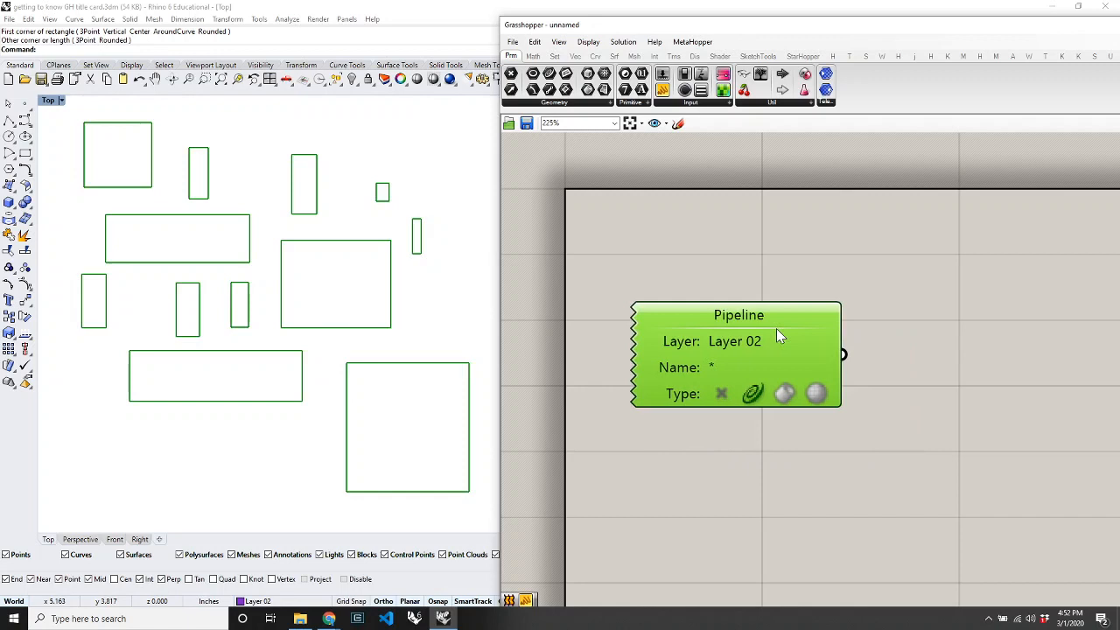
left_click(835, 473)
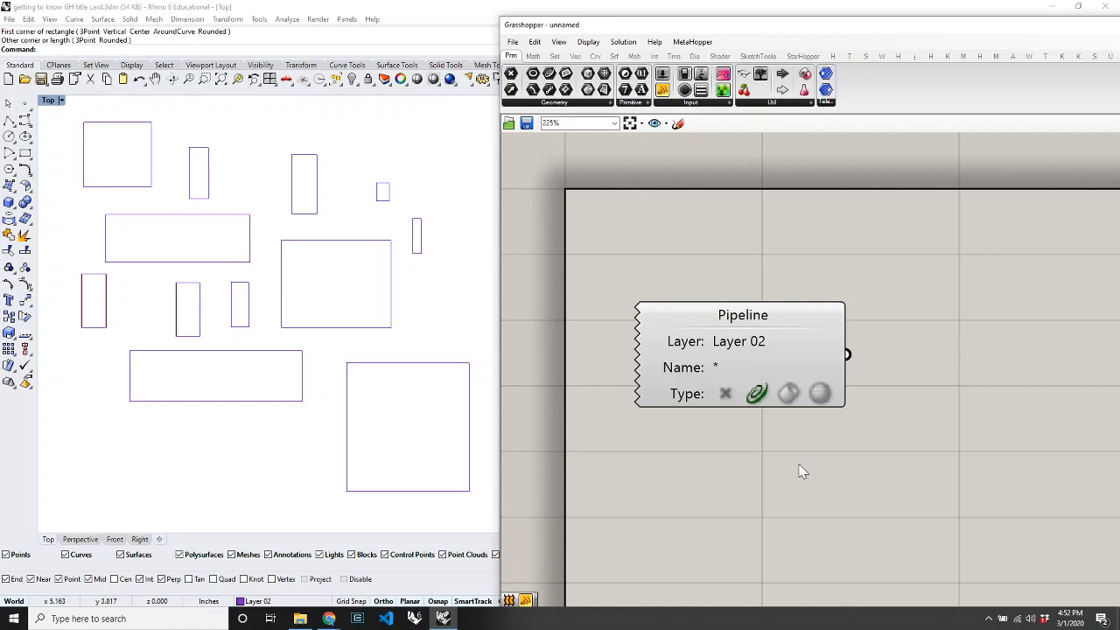
scroll(583, 362, "down", 3)
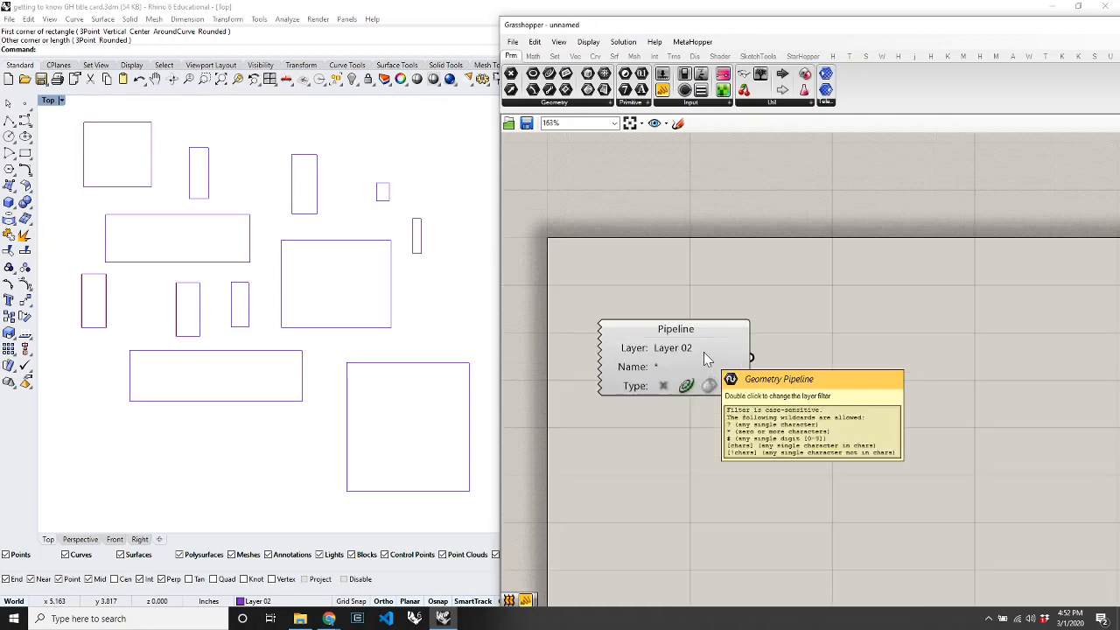
scroll(704, 351, "up", 3)
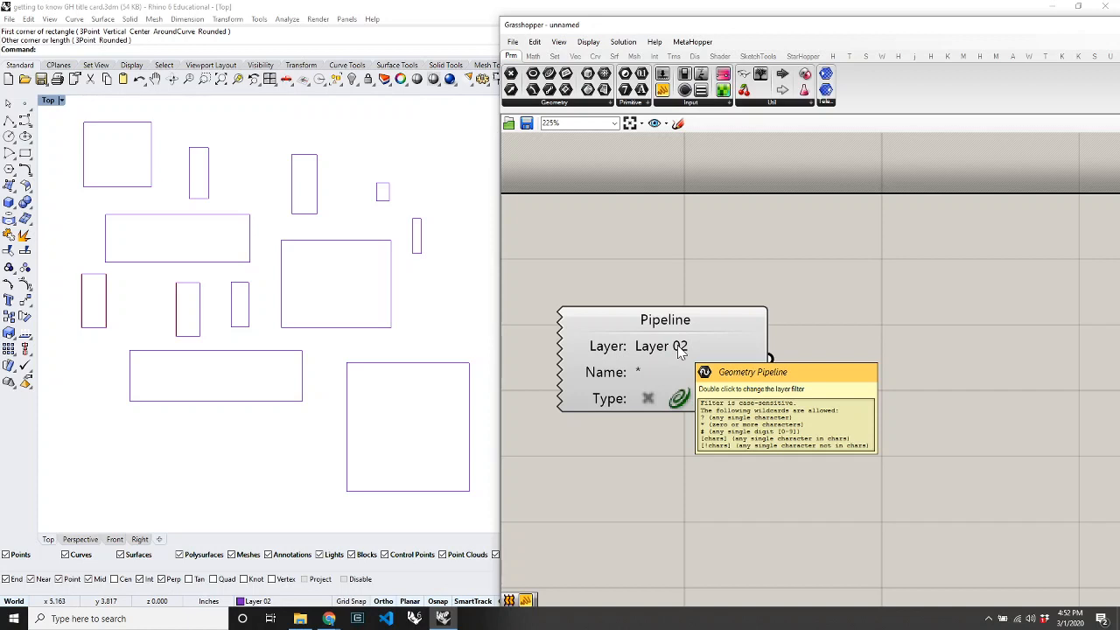
Measure the areas of the small upright rectangle at the drawing's center and the large rectangle to its right, then clear the selection.
left_click(238, 283)
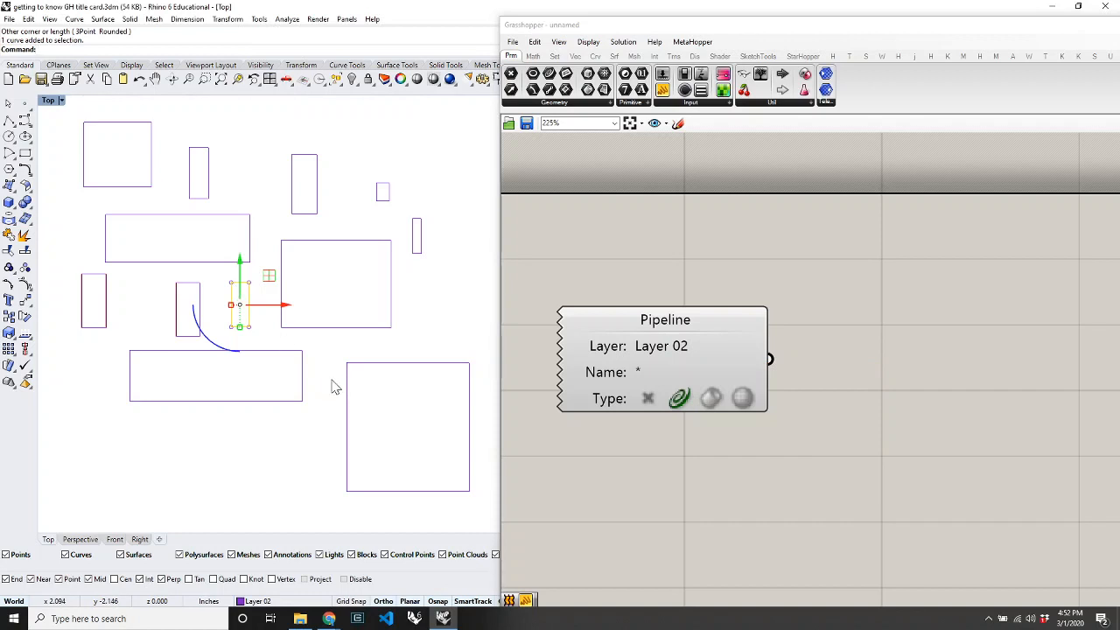
type("Area")
key("Return")
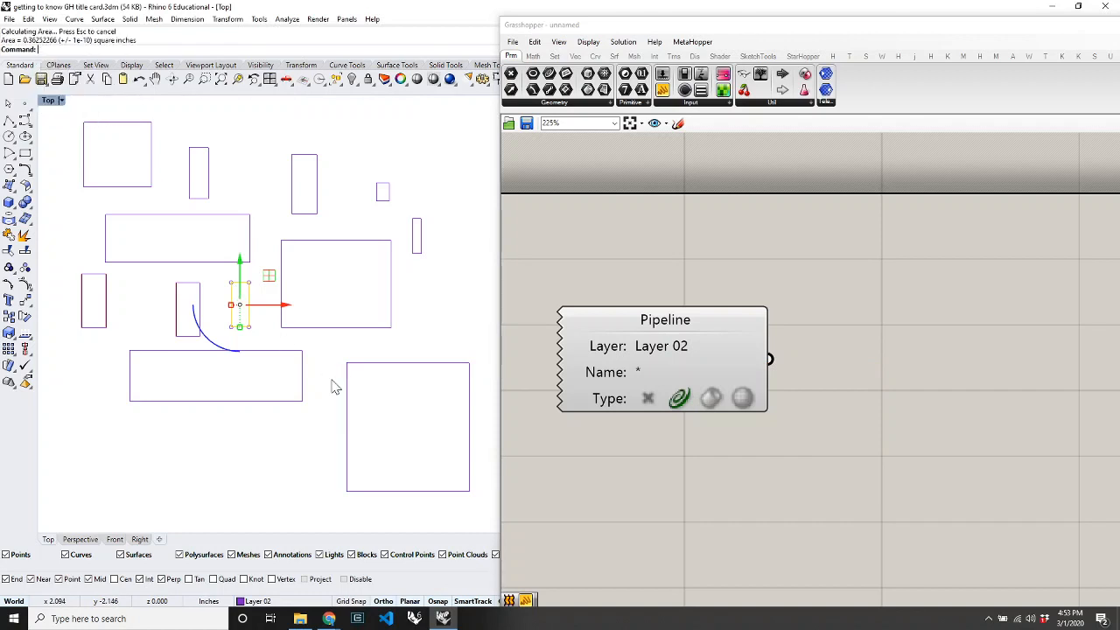
left_click(290, 240)
right_click(404, 416)
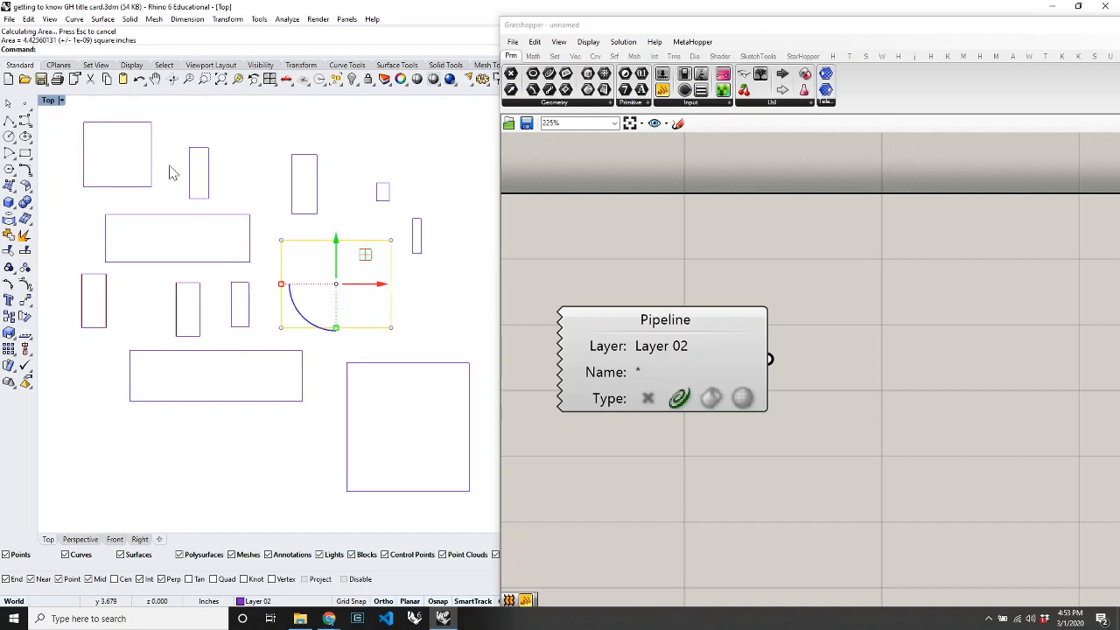
left_click(253, 465)
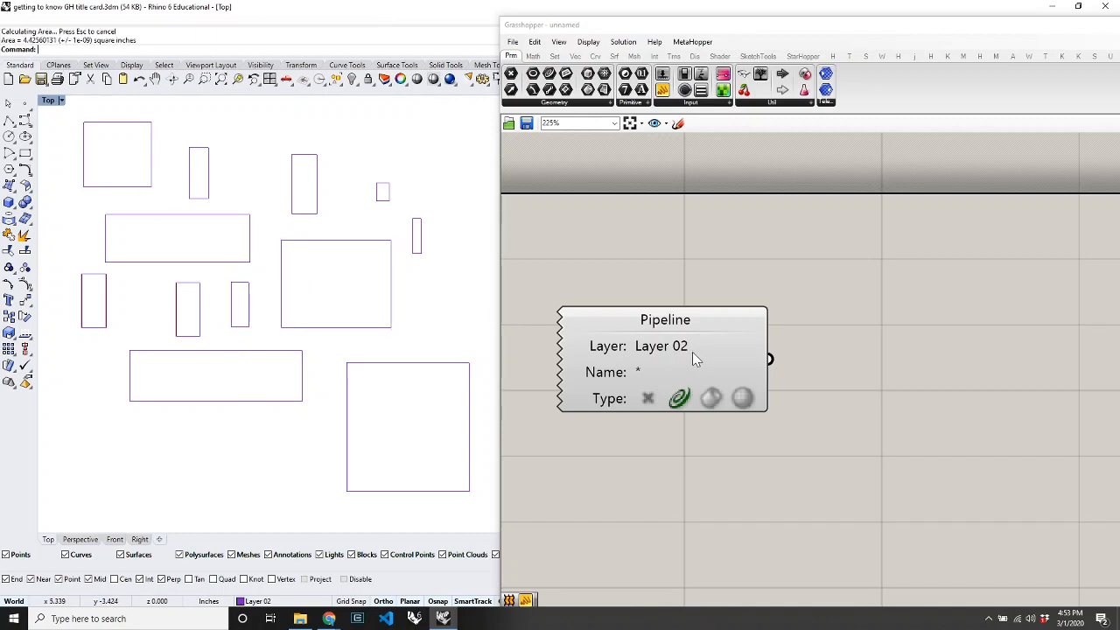
Add a Panel beside the Pipeline component and connect the Pipeline output to it.
left_click_drag(692, 351, 686, 354)
left_click(817, 387)
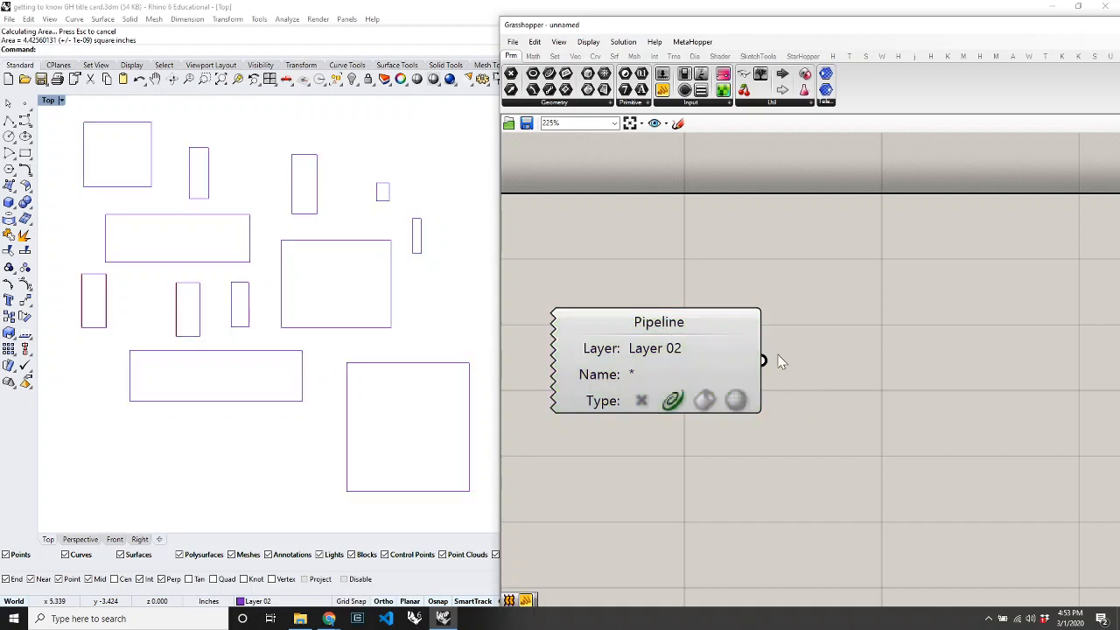
left_click_drag(665, 87, 872, 346)
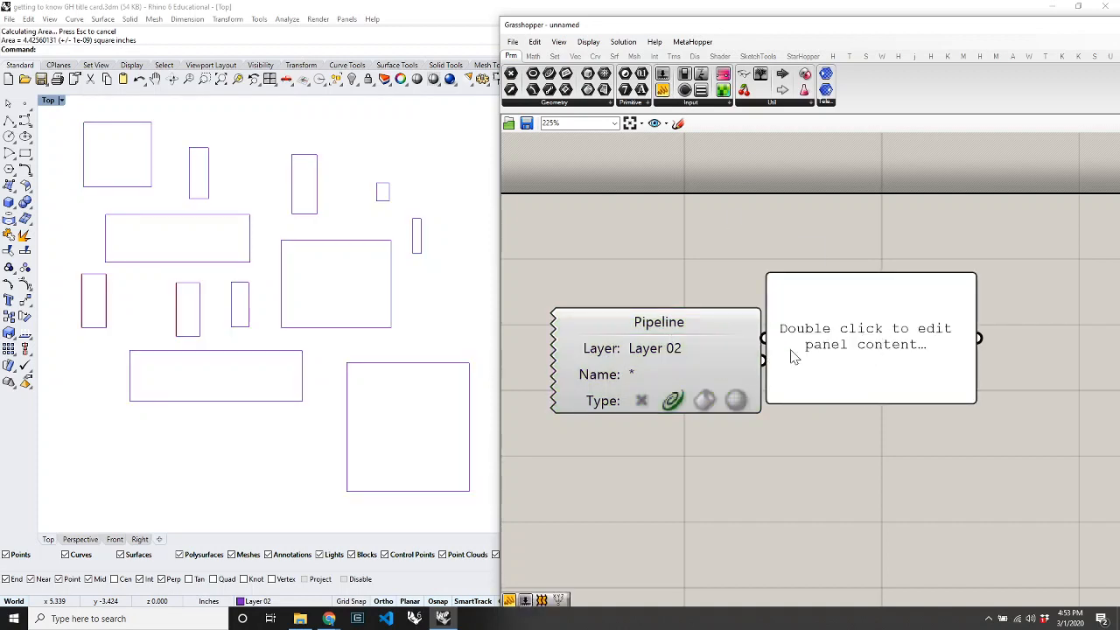
left_click_drag(762, 360, 856, 366)
left_click(843, 480)
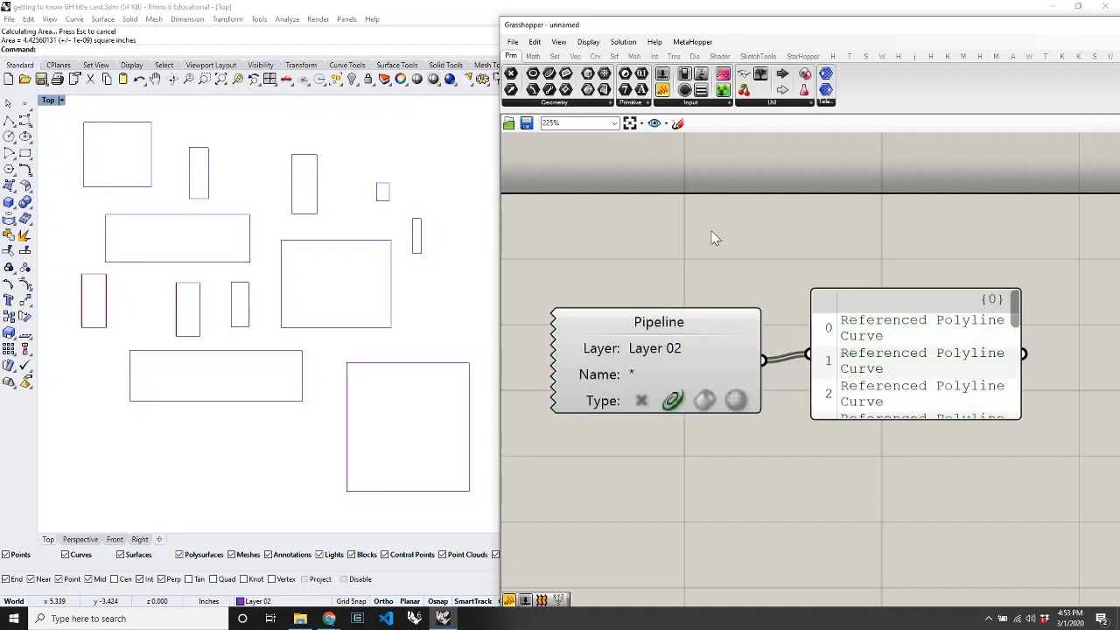
Add an Area component fed by the Pipeline curves and show its A output in the Panel, enlarged to fit the whole list.
left_click(614, 56)
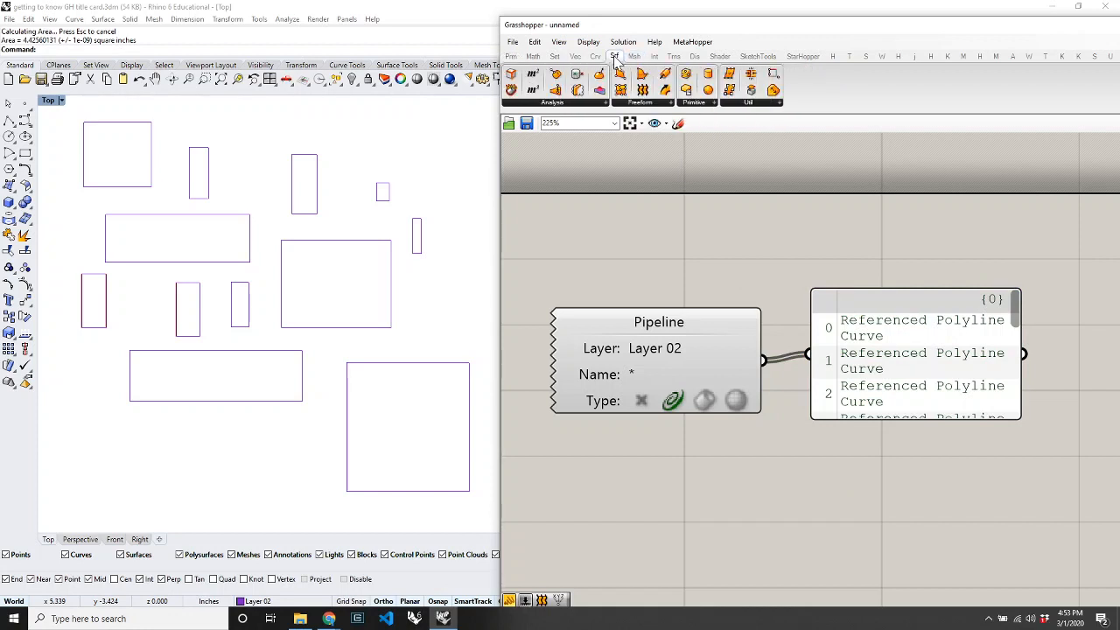
left_click(564, 105)
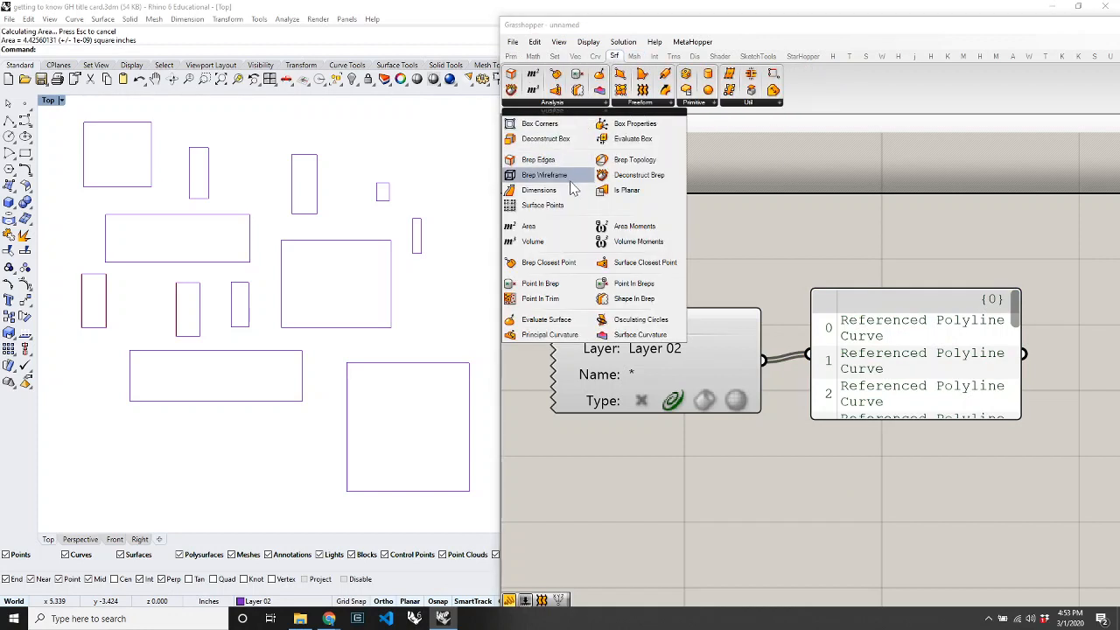
left_click_drag(530, 225, 798, 480)
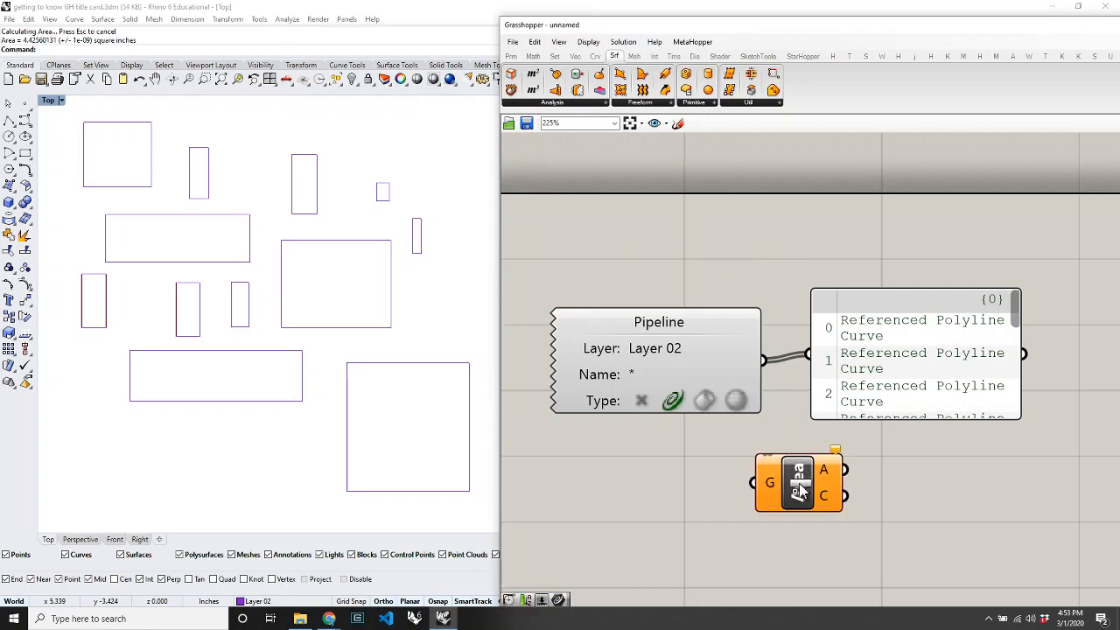
left_click_drag(762, 359, 754, 482)
left_click_drag(844, 470, 917, 515)
scroll(687, 346, "down", 1)
scroll(686, 346, "down", 1)
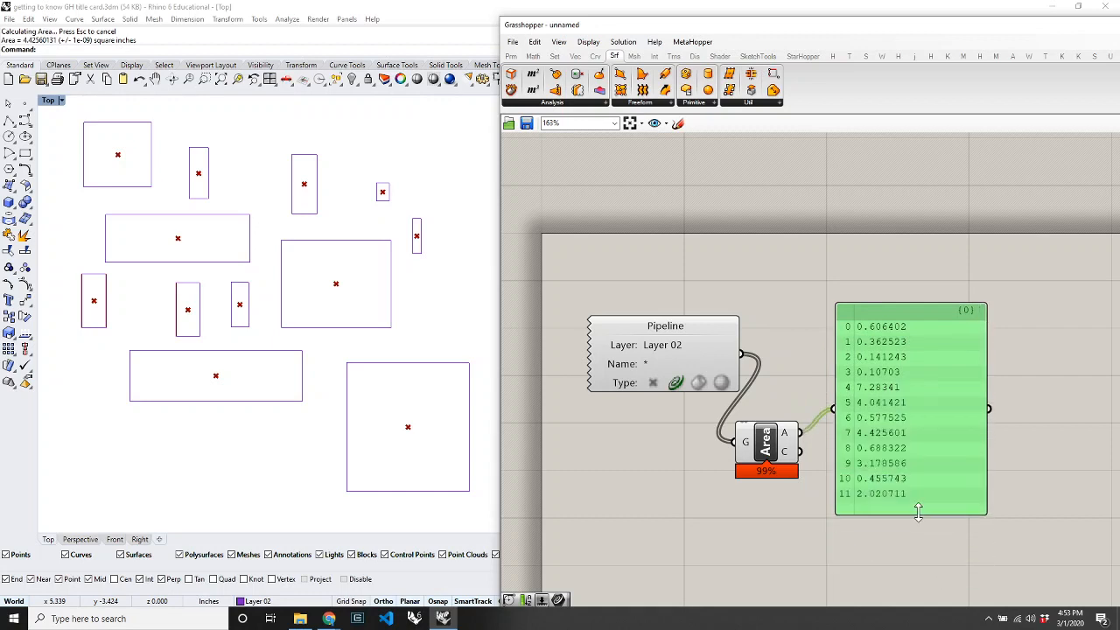
Arrange the Area component directly between the Pipeline and the Panel, shifting the Panel farther right to leave space.
left_click_drag(782, 446, 931, 311)
left_click_drag(789, 368, 794, 367)
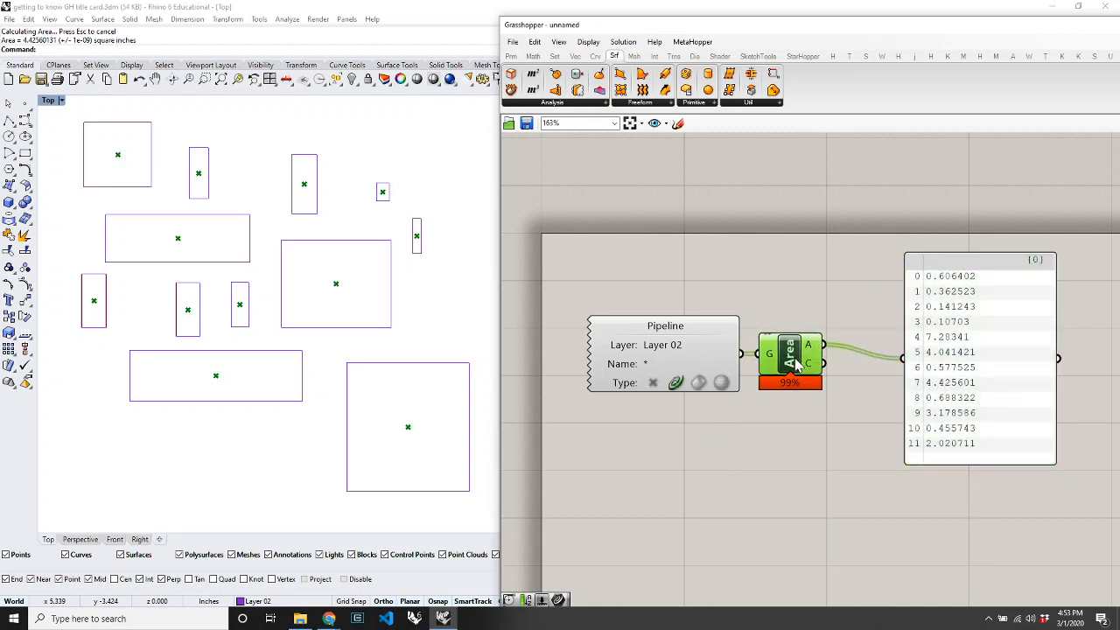
left_click(861, 441)
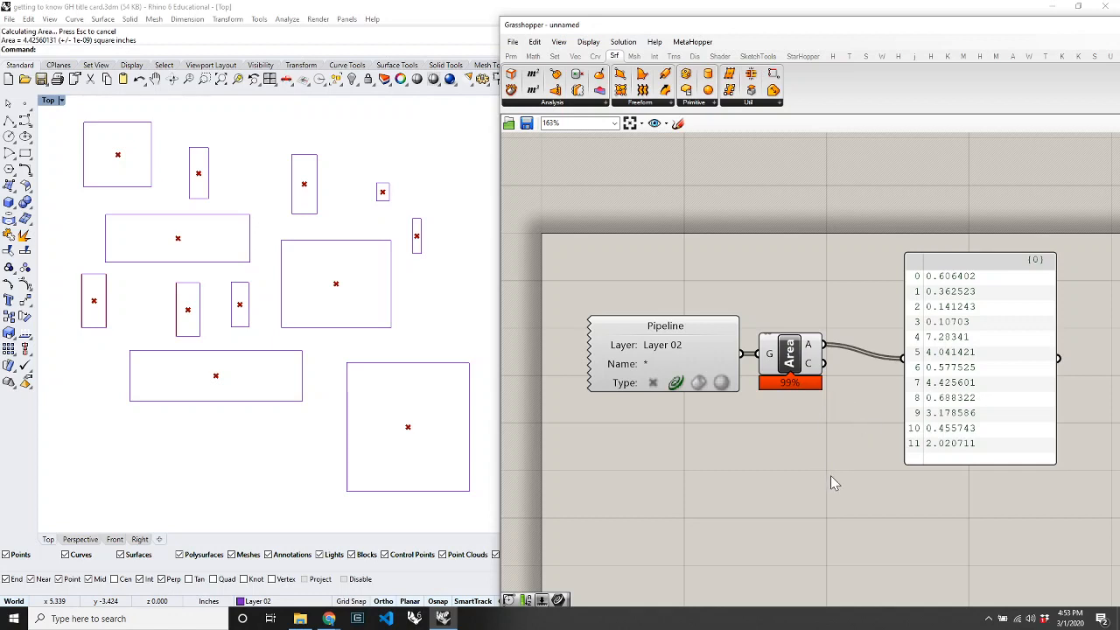
left_click_drag(966, 398, 987, 373)
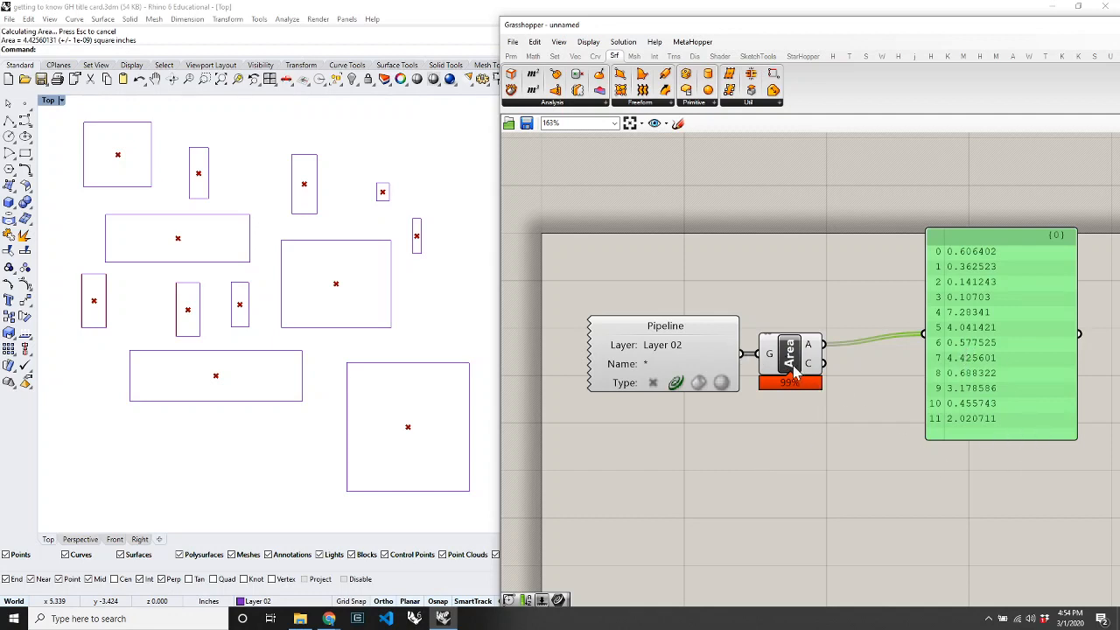
left_click_drag(794, 372, 797, 372)
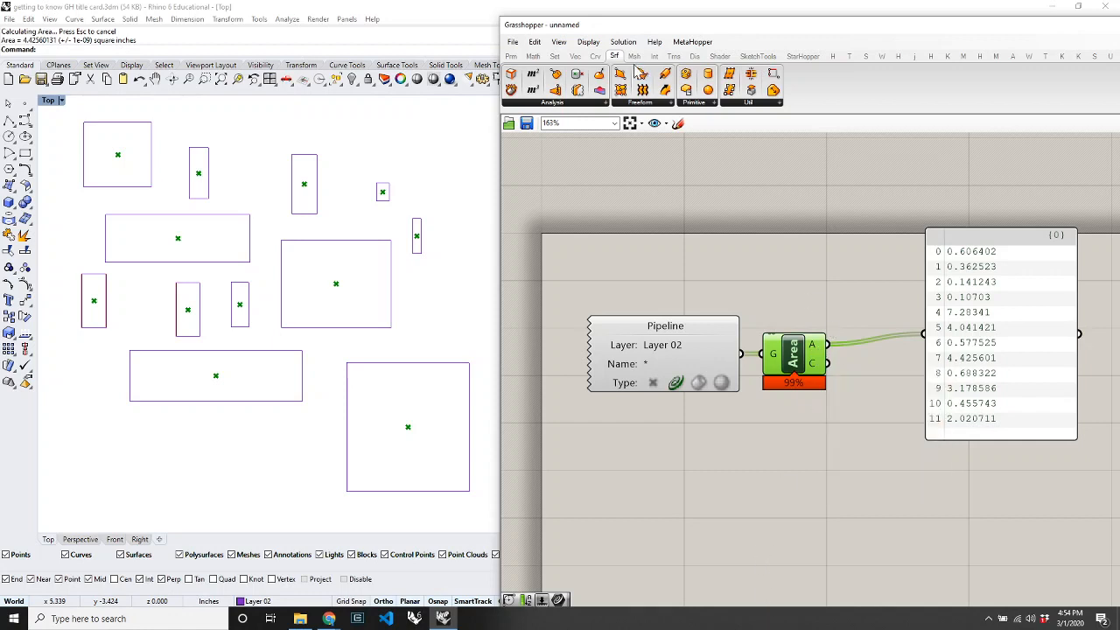
Place a Larger Than component on the canvas below the Area component.
left_click(532, 56)
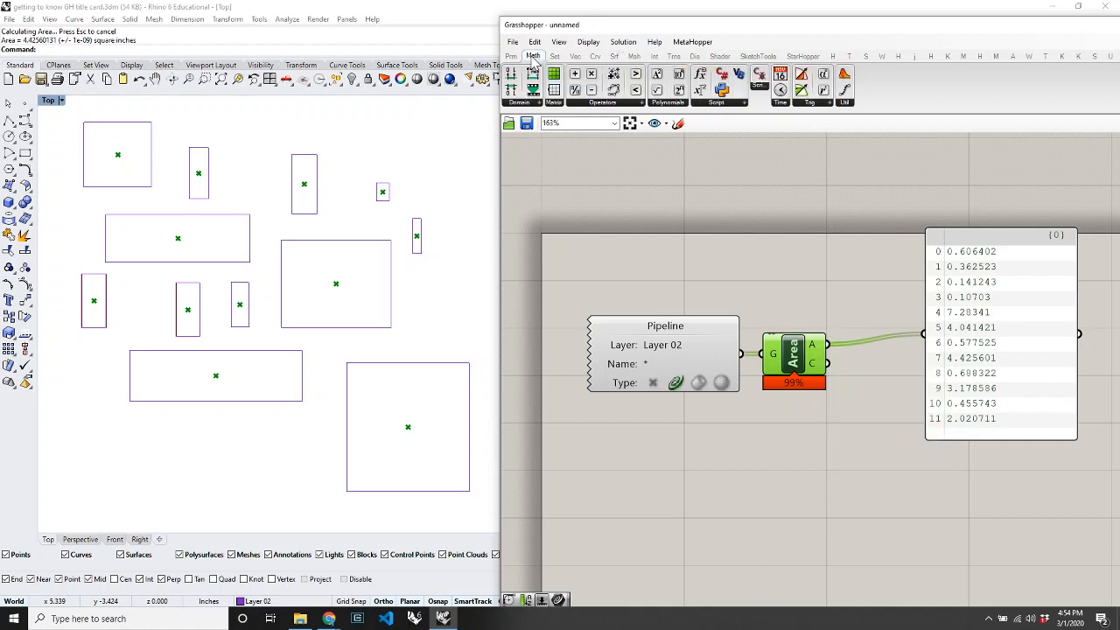
left_click(588, 103)
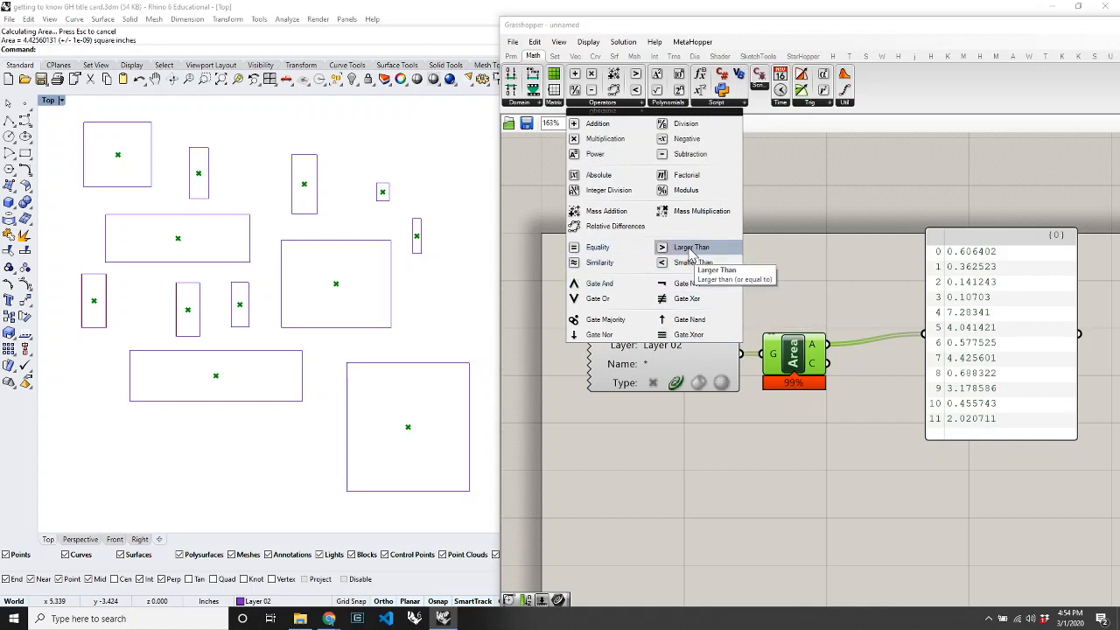
left_click_drag(692, 251, 875, 459)
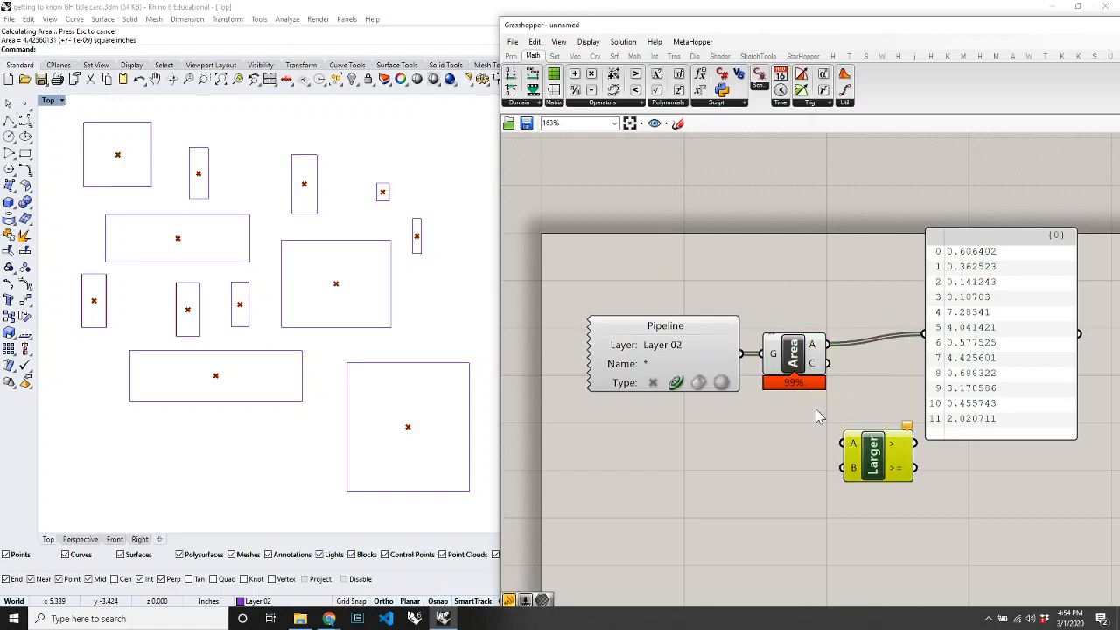
Examine the Larger Than component's A and B inputs and its > and >= outputs.
scroll(889, 465, "up", 5)
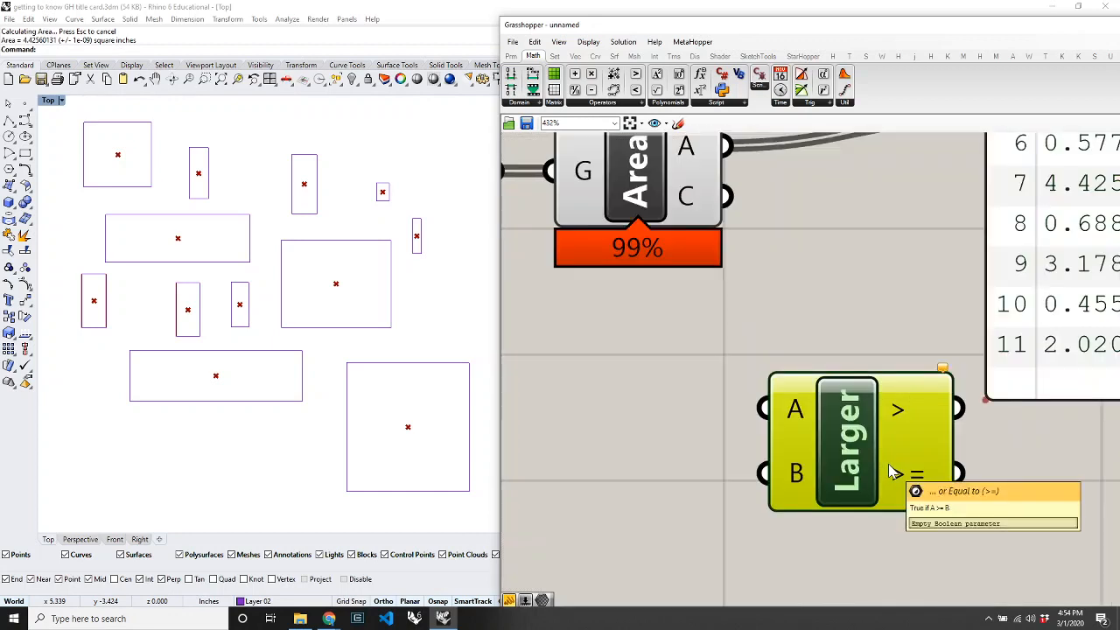
scroll(891, 473, "up", 2)
scroll(752, 396, "down", 4)
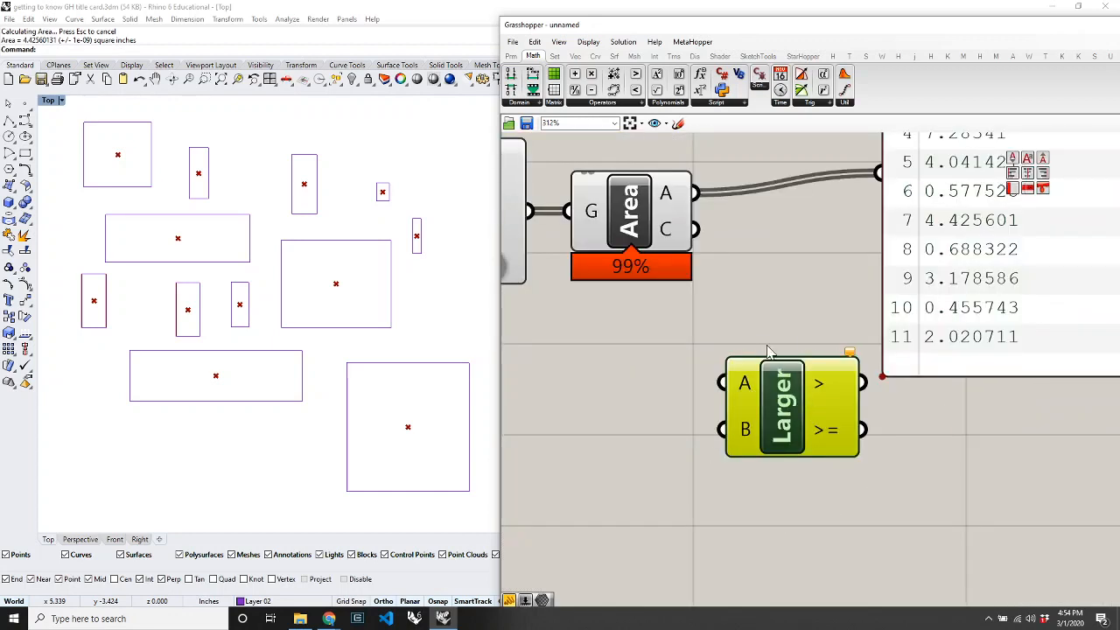
scroll(810, 407, "up", 2)
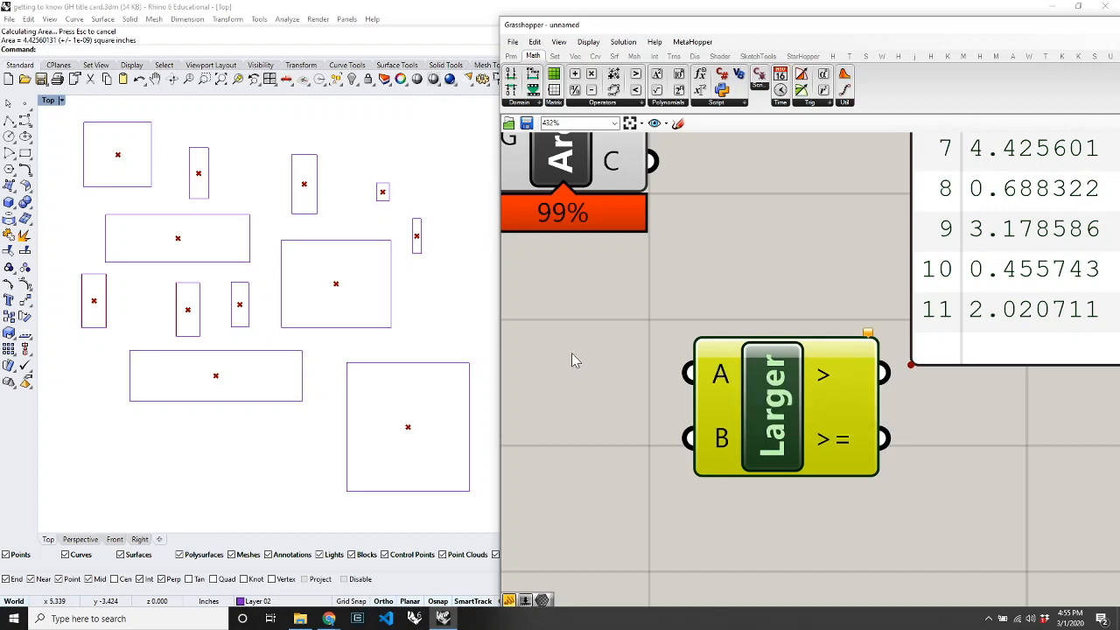
right_click(711, 386)
scroll(758, 448, "down", 3)
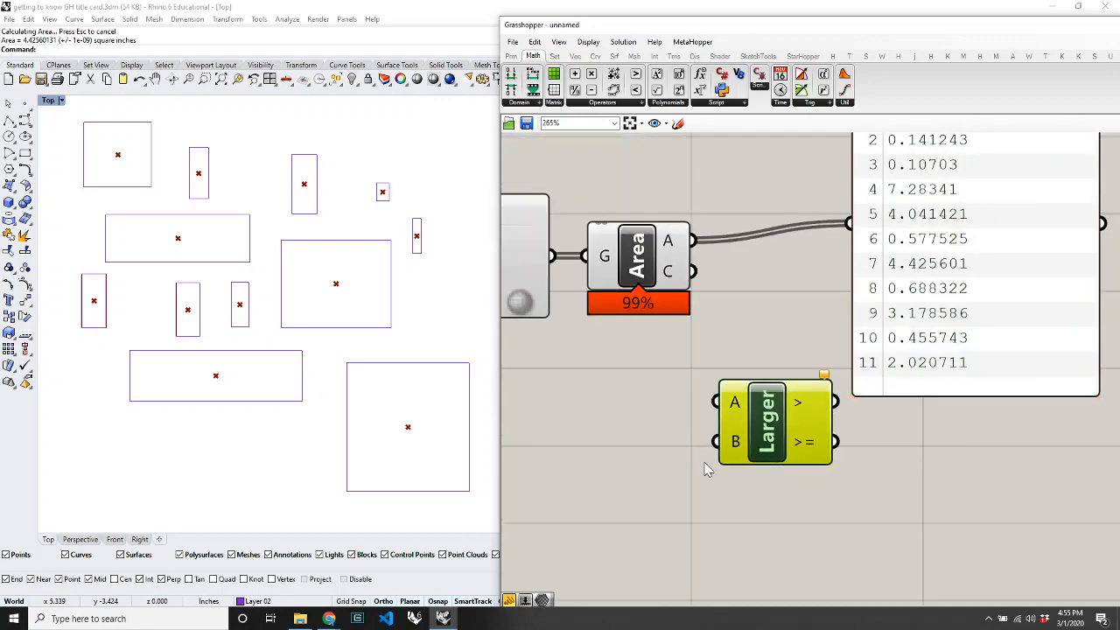
left_click(666, 470)
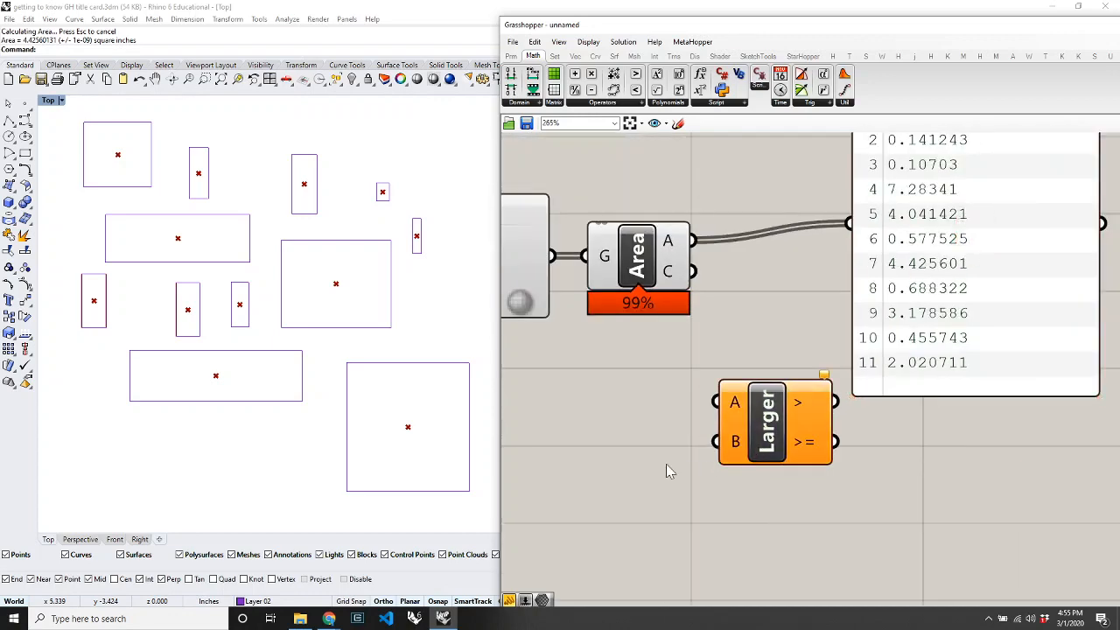
left_click(645, 249)
left_click(724, 285)
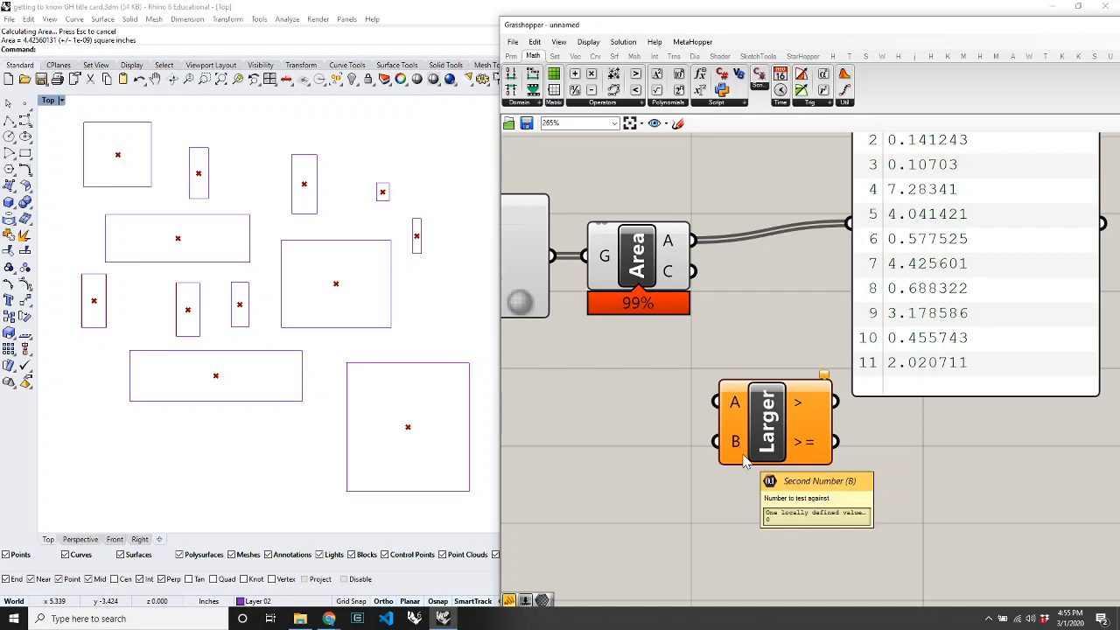
Connect the Area values to input A of Larger Than and a number slider set to 1.000 to input B.
left_click_drag(691, 241, 734, 407)
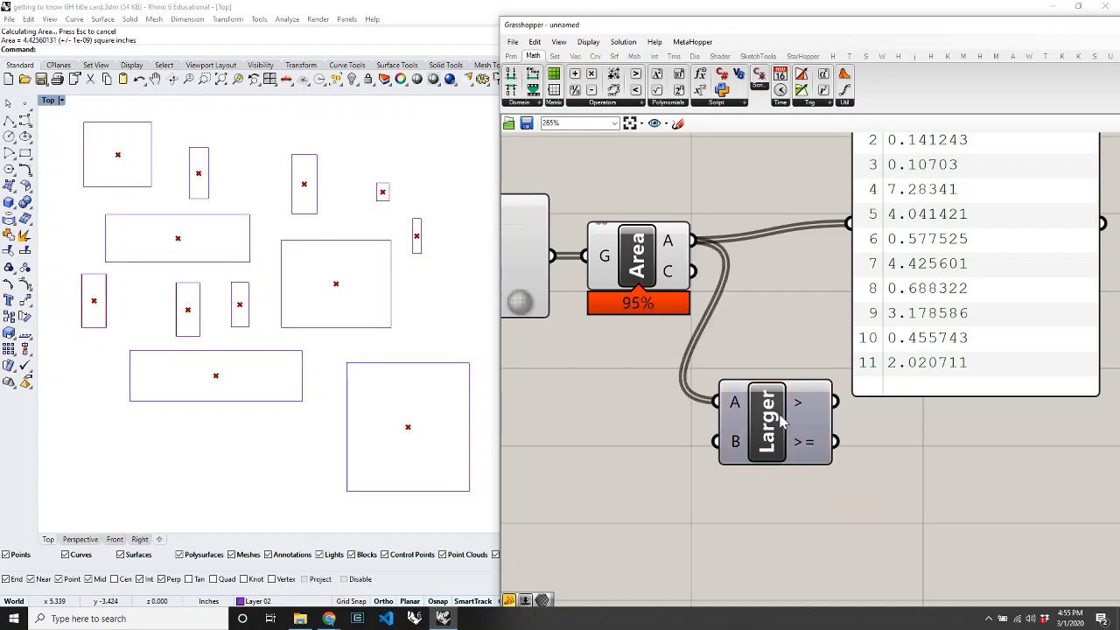
mouse_move(726, 404)
left_click(511, 56)
left_click_drag(662, 73, 740, 482)
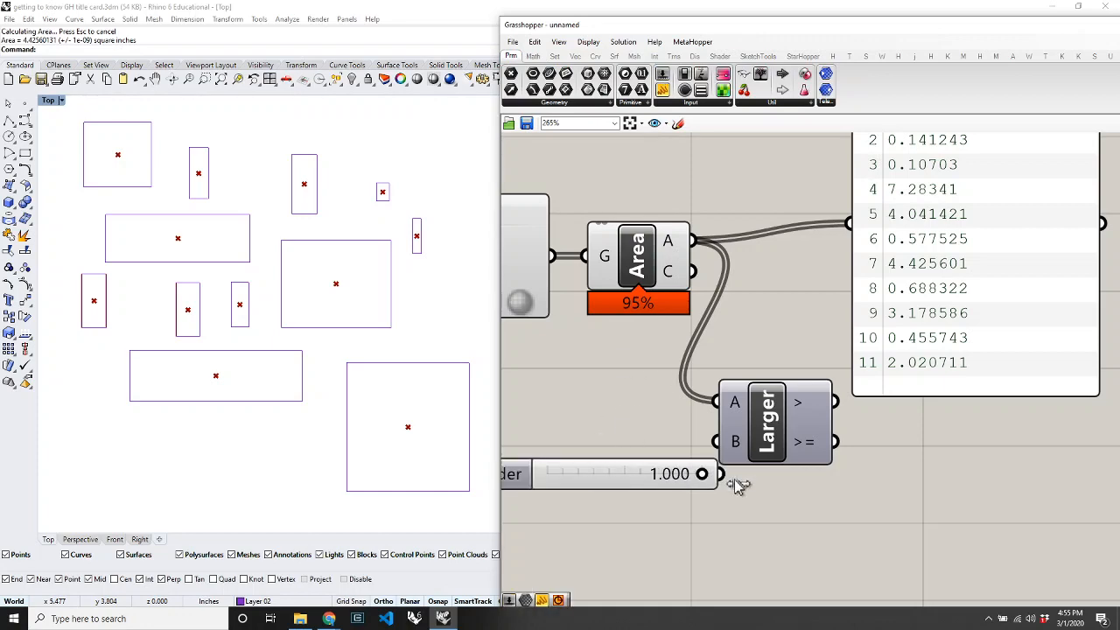
scroll(740, 507, "down", 3)
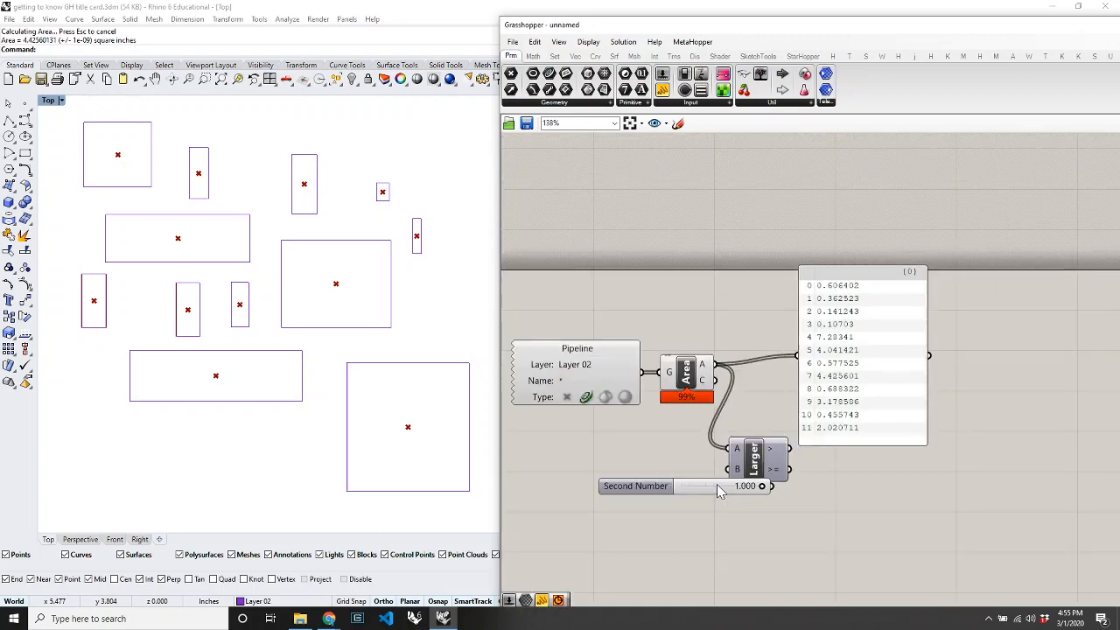
left_click_drag(671, 486, 646, 489)
Duplicate the area Panel, feed the copy from the > output of Larger Than, and narrow both Panels side by side.
left_click_drag(829, 372, 973, 390)
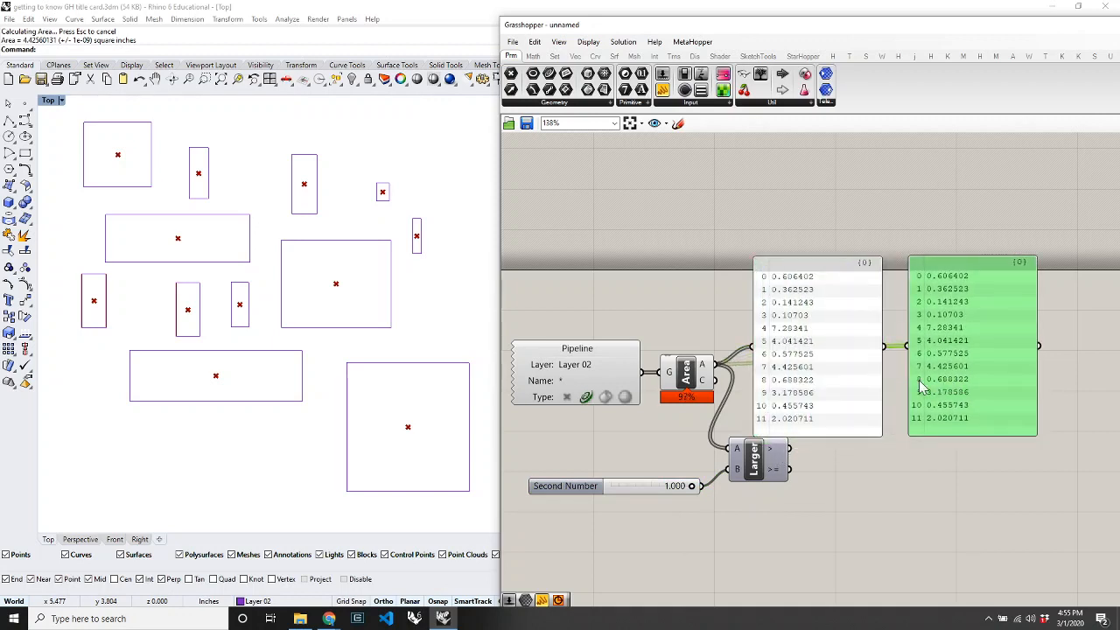
left_click_drag(876, 373, 833, 378)
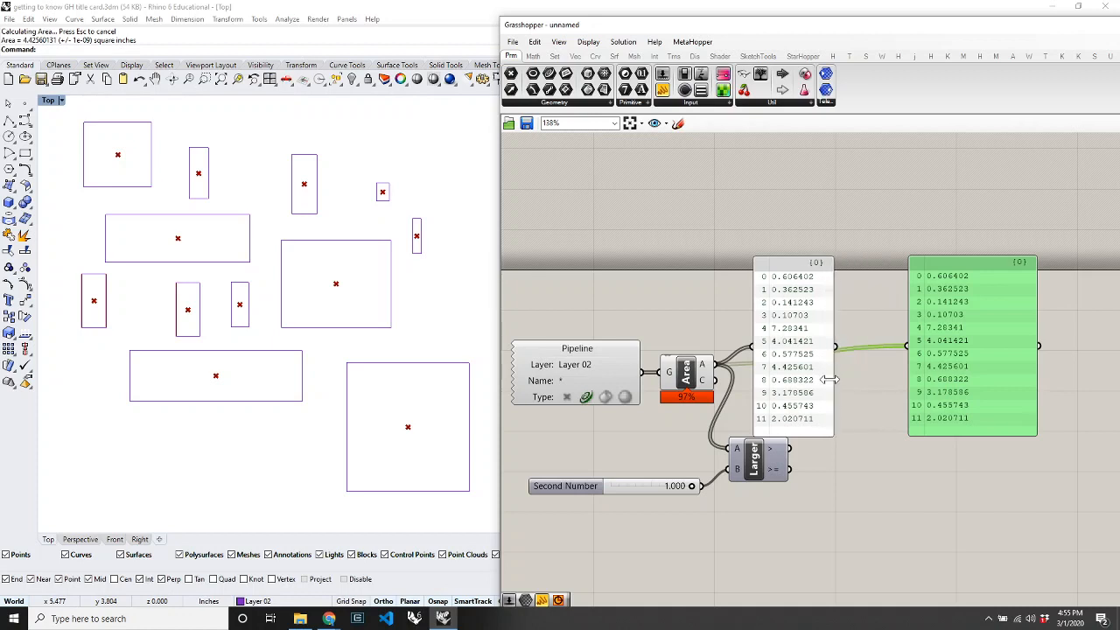
left_click_drag(790, 449, 906, 347)
left_click_drag(1006, 383, 914, 380)
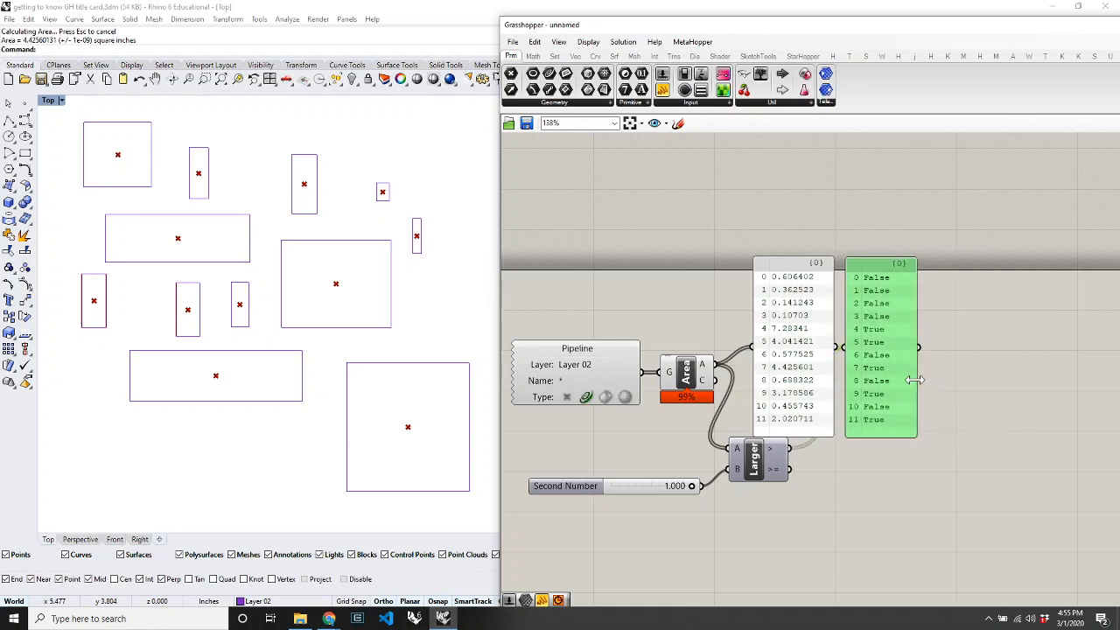
Compare each area value with its True or False result in the adjacent Panels and inspect the Area output.
scroll(914, 379, "up", 4)
scroll(913, 380, "up", 2)
scroll(915, 390, "down", 4)
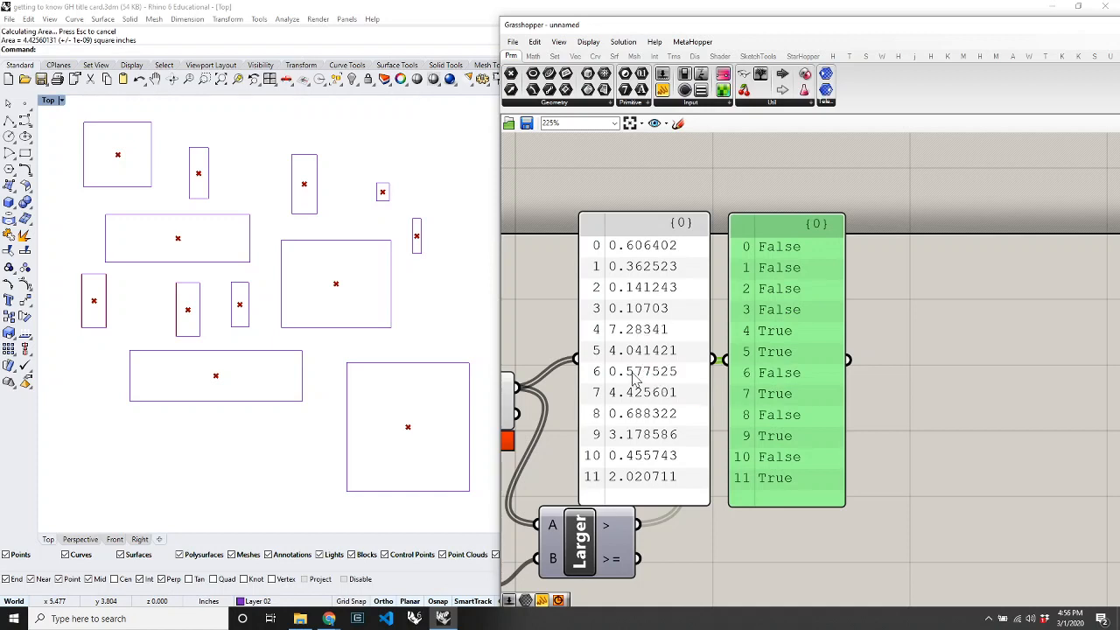
left_click(917, 400)
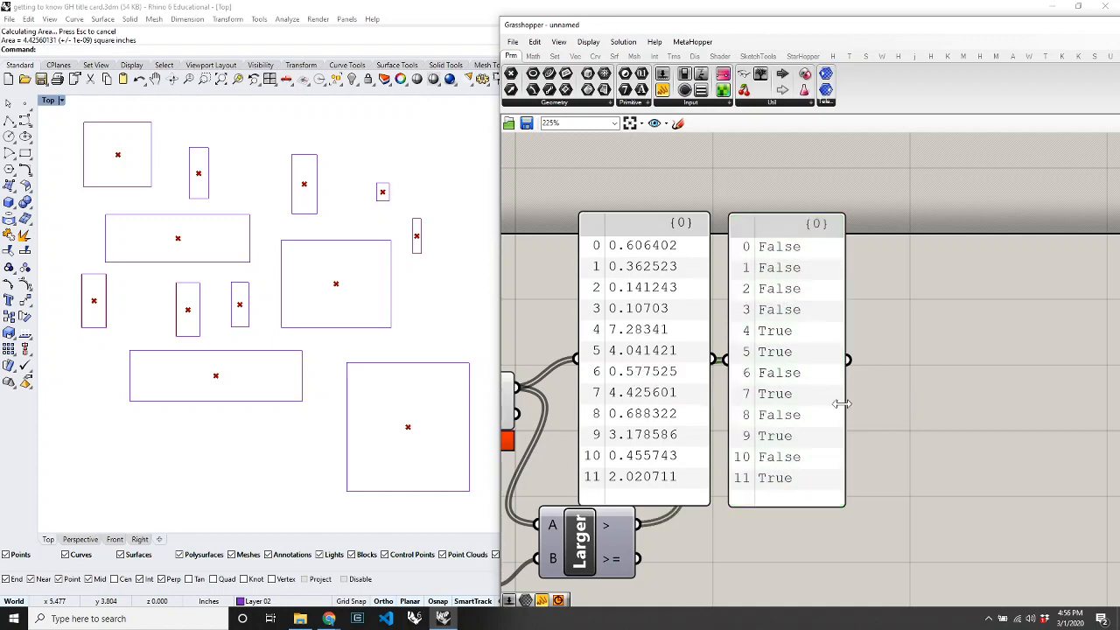
mouse_move(808, 416)
left_mouse_down()
mouse_move(853, 388)
mouse_move(805, 412)
left_mouse_up()
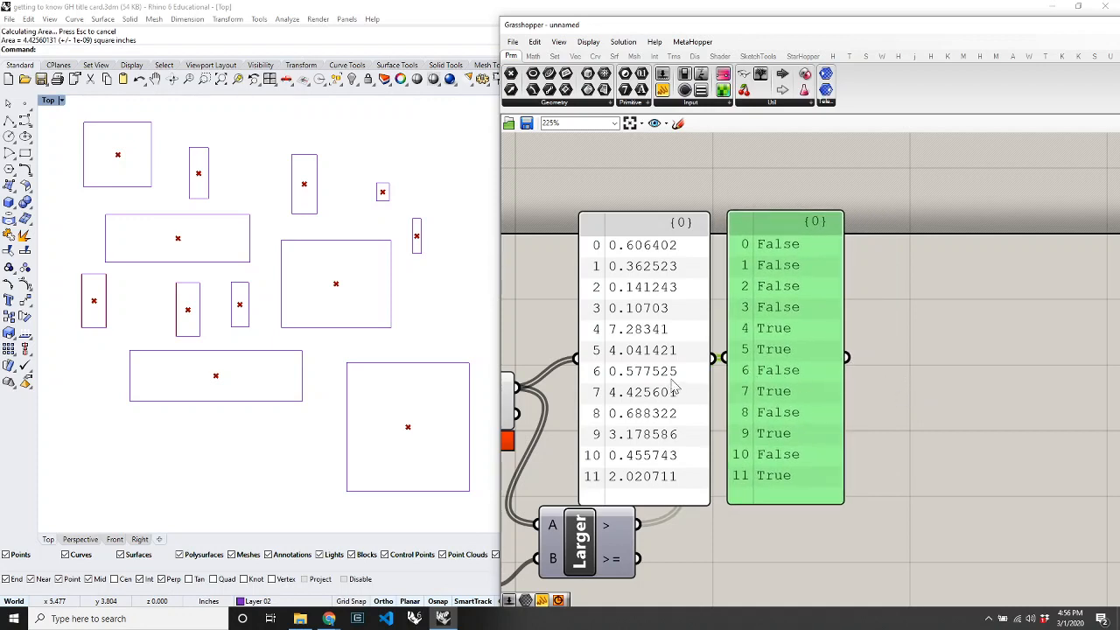
scroll(674, 393, "down", 2)
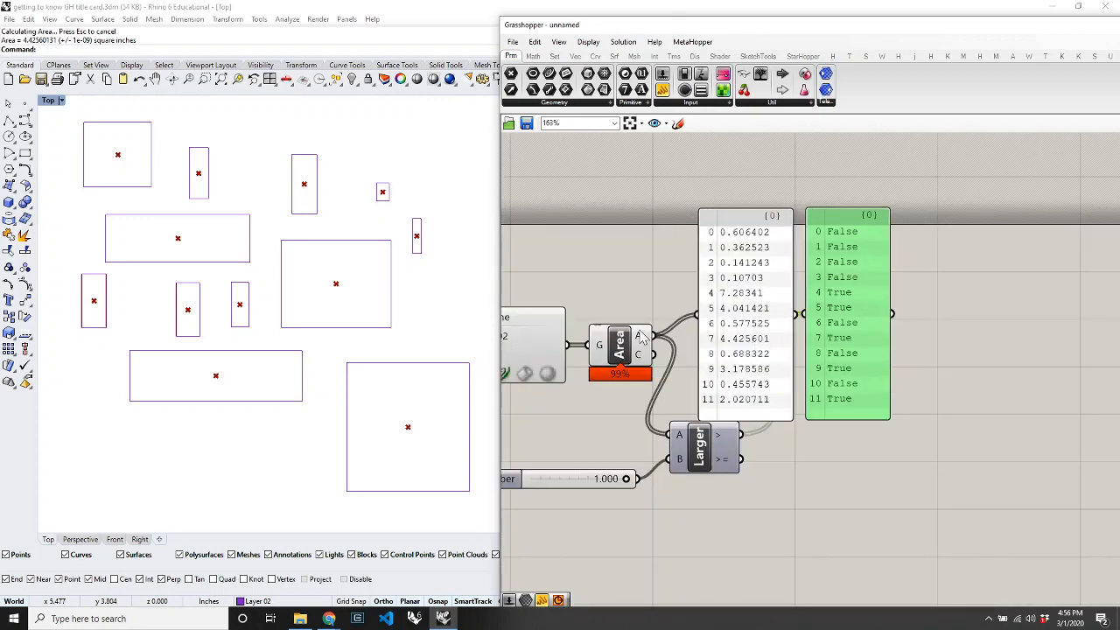
mouse_move(641, 339)
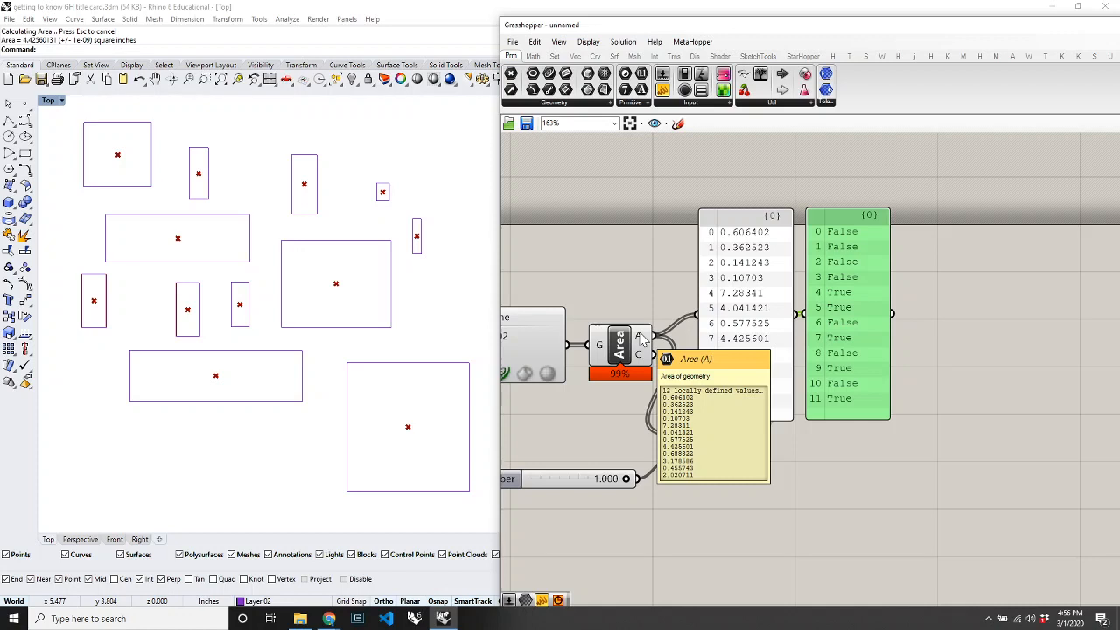
Add a Dispatch component right of the Panels, wiring the Area values to L and the > output of Larger Than to P.
double_click(963, 369)
type("dis")
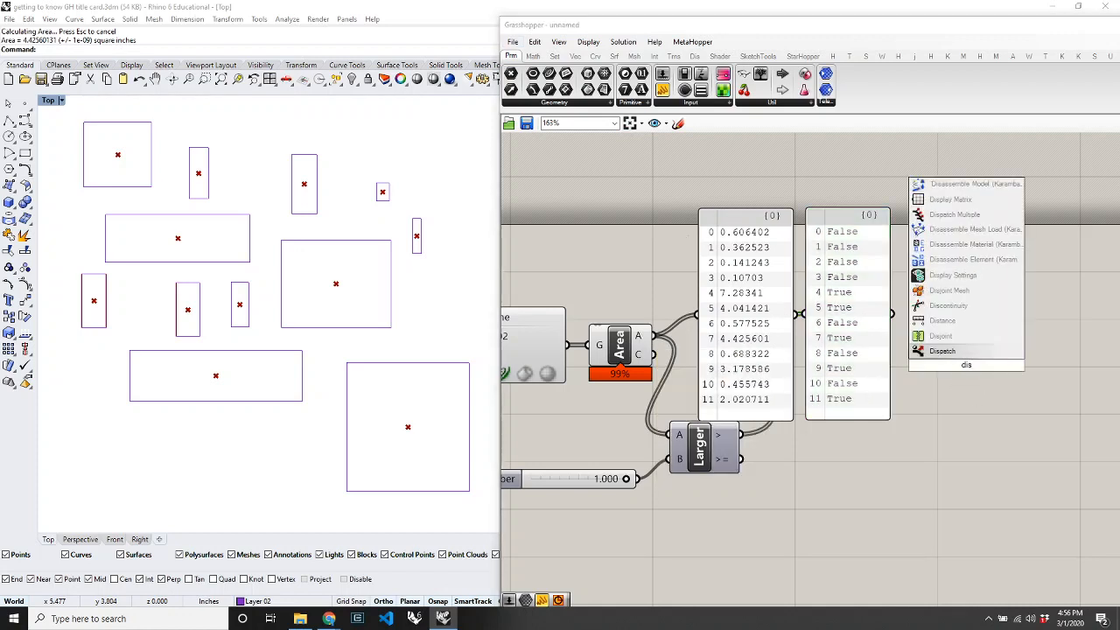
key("Return")
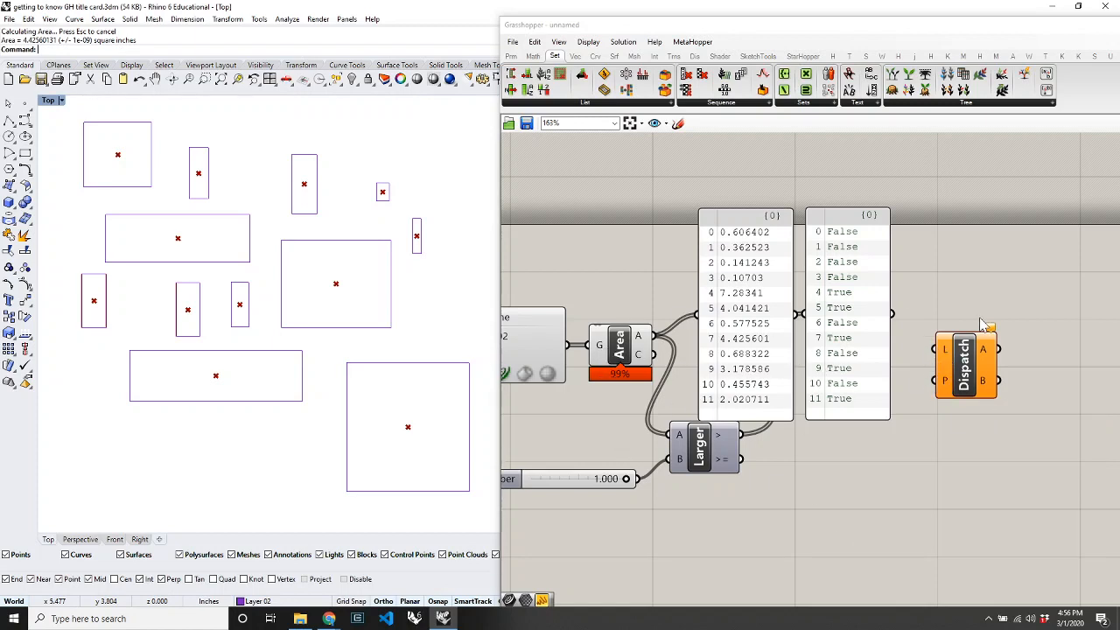
left_click_drag(847, 338, 855, 339)
left_click(889, 474)
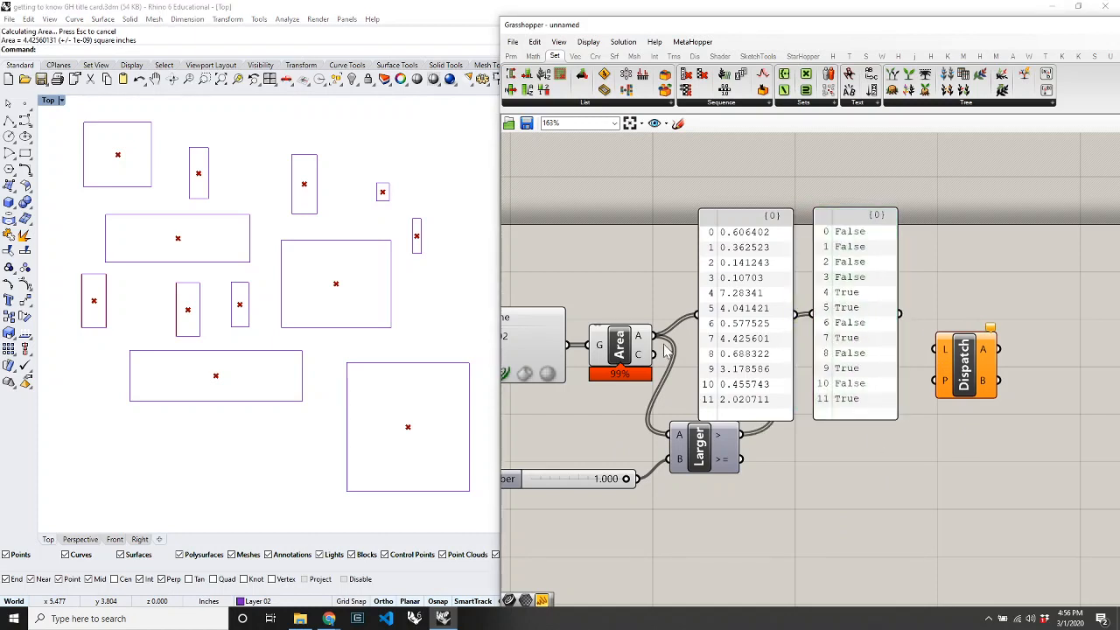
left_click_drag(653, 335, 940, 349)
left_click_drag(739, 436, 942, 381)
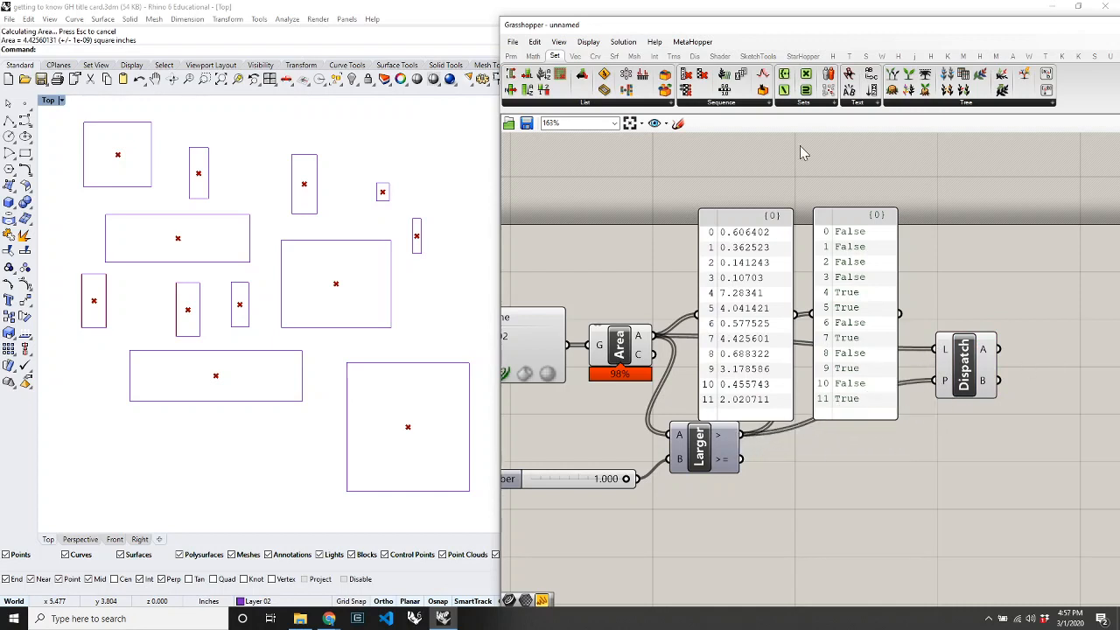
Place a Panel right of the Dispatch component and connect Dispatch output A to it.
left_click(511, 56)
left_click(664, 92)
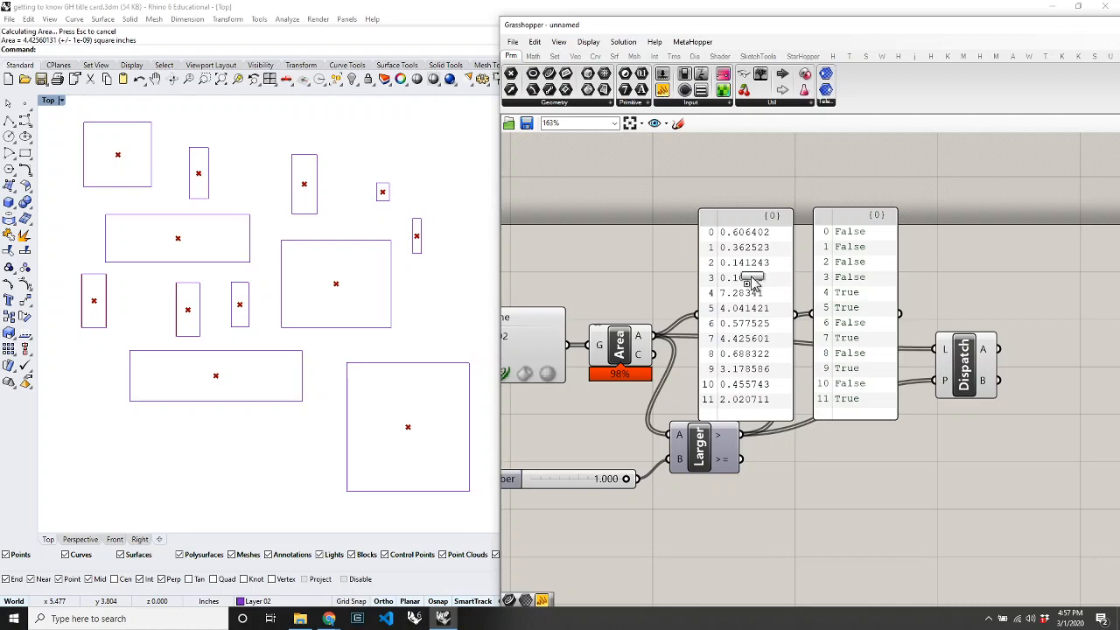
scroll(751, 278, "down", 3)
scroll(896, 291, "up", 5)
left_click(1025, 325)
mouse_move(912, 361)
left_mouse_down()
mouse_move(921, 325)
mouse_move(925, 359)
mouse_move(924, 347)
left_mouse_up()
scroll(903, 327, "down", 4)
scroll(949, 341, "up", 2)
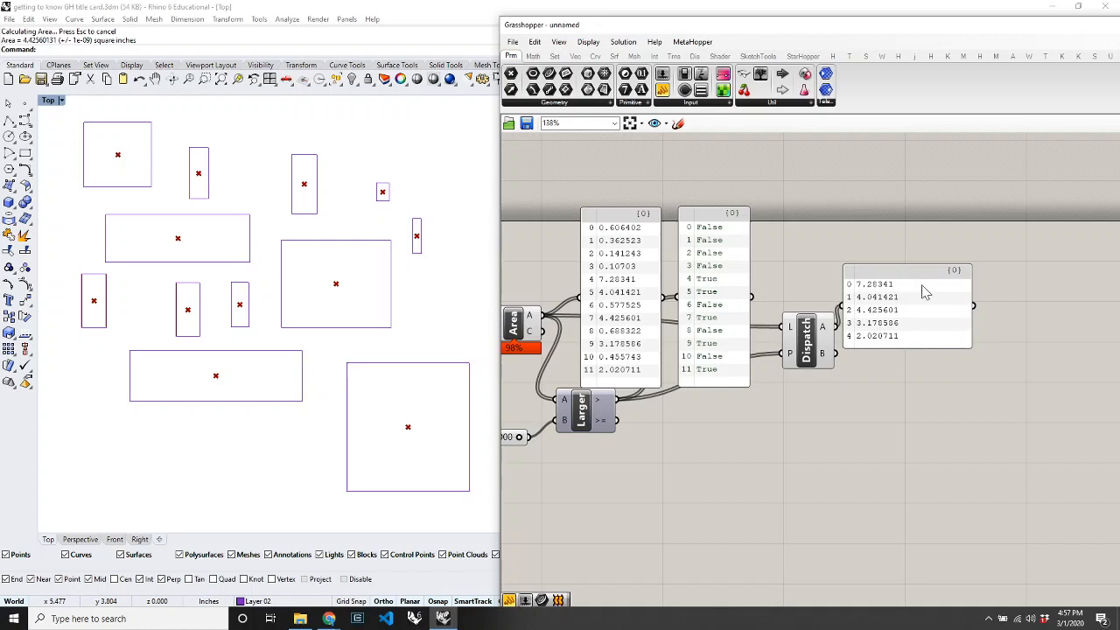
scroll(926, 291, "up", 3)
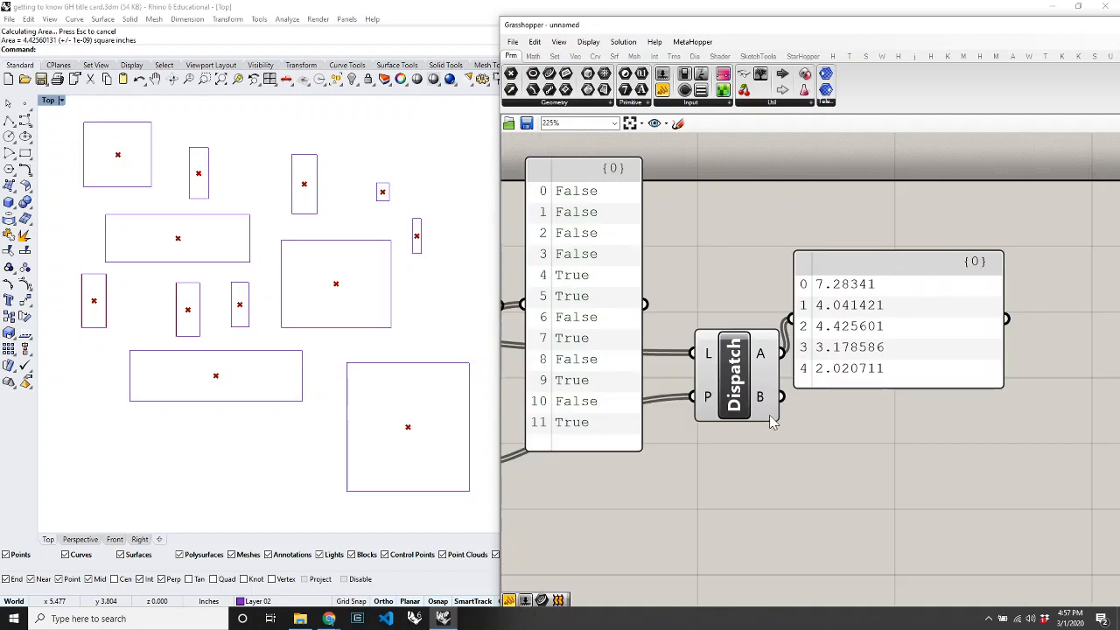
Switch the Panel's source to Dispatch output B, shift it to the right, and enlarge it to show the whole list.
left_click_drag(781, 396, 781, 330)
left_click_drag(865, 321, 905, 354)
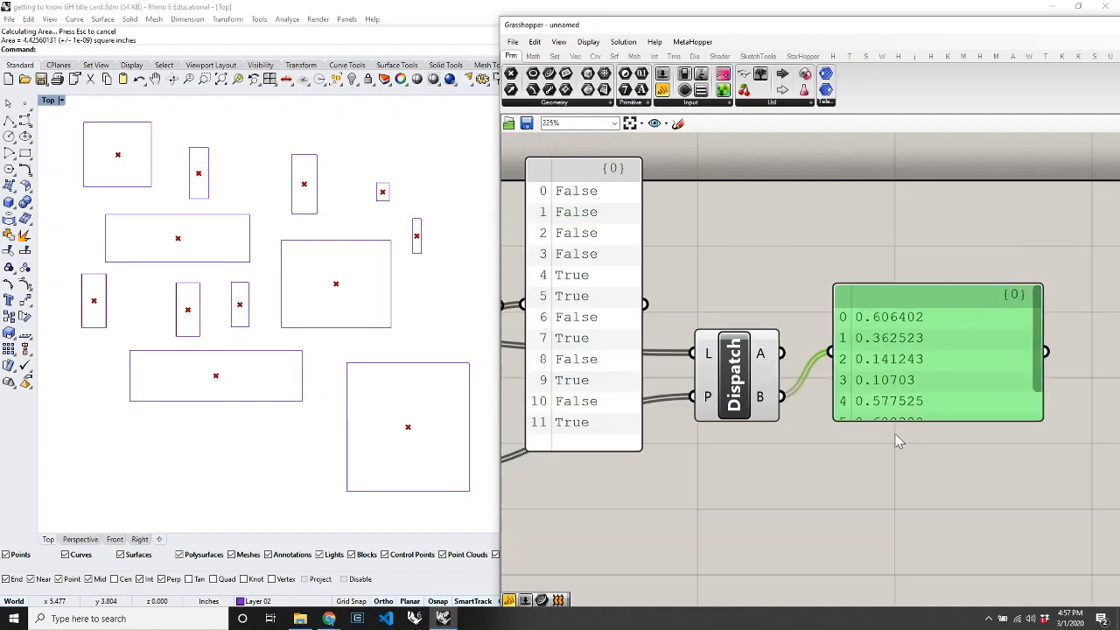
left_click_drag(873, 420, 860, 479)
scroll(925, 341, "down", 4)
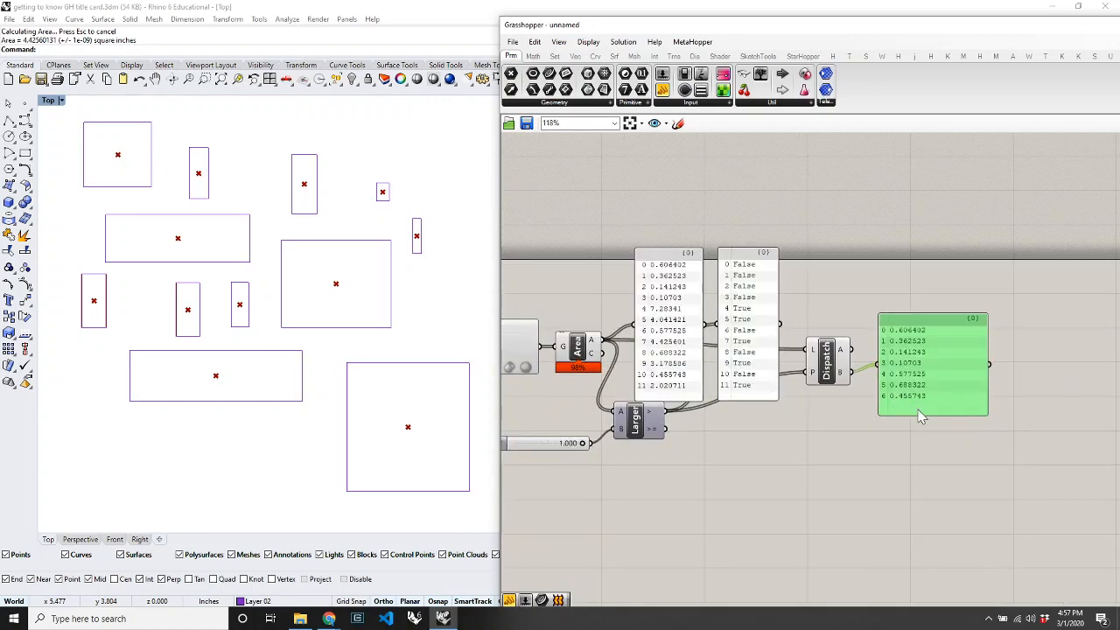
left_click_drag(917, 409, 918, 411)
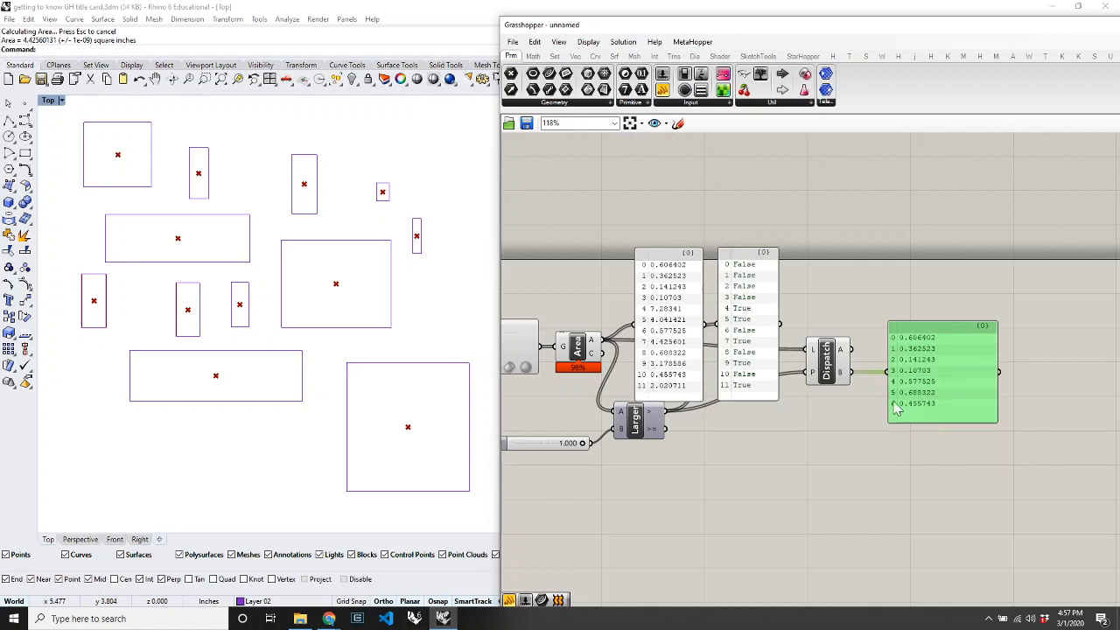
Replace the area values in Dispatch input L with the rectangle curves from the Geometry Pipeline.
left_click(826, 360)
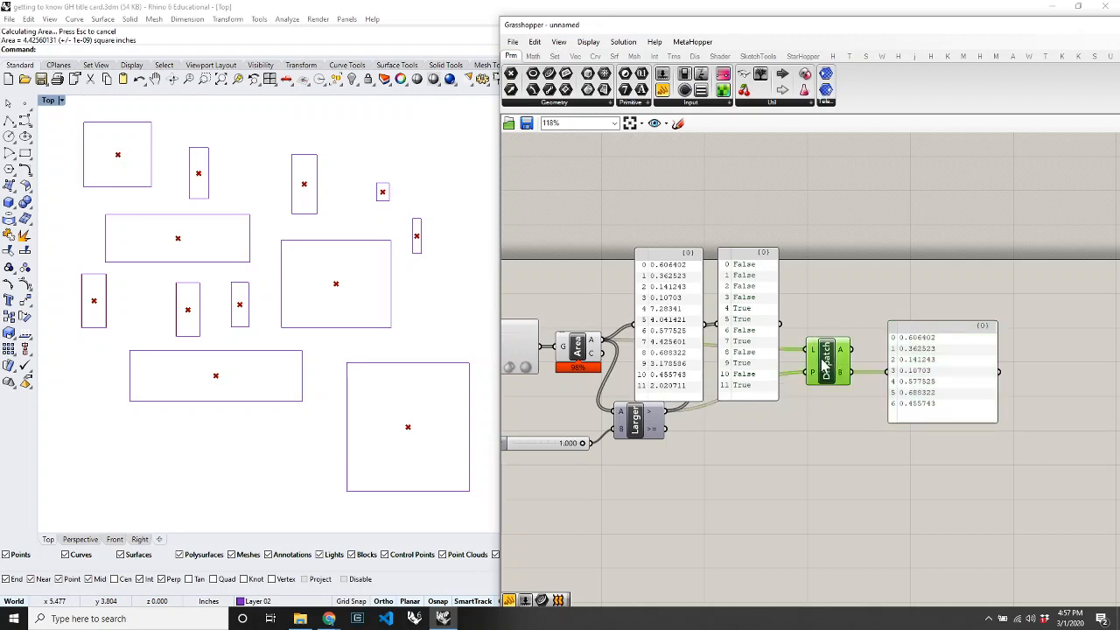
mouse_move(810, 352)
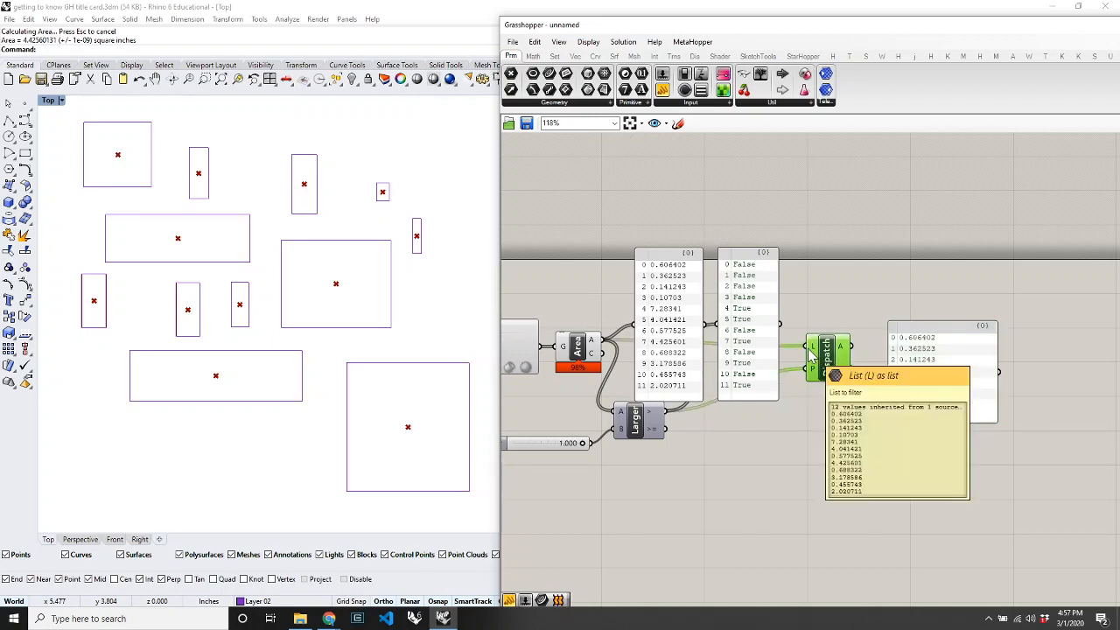
scroll(613, 320, "down", 2)
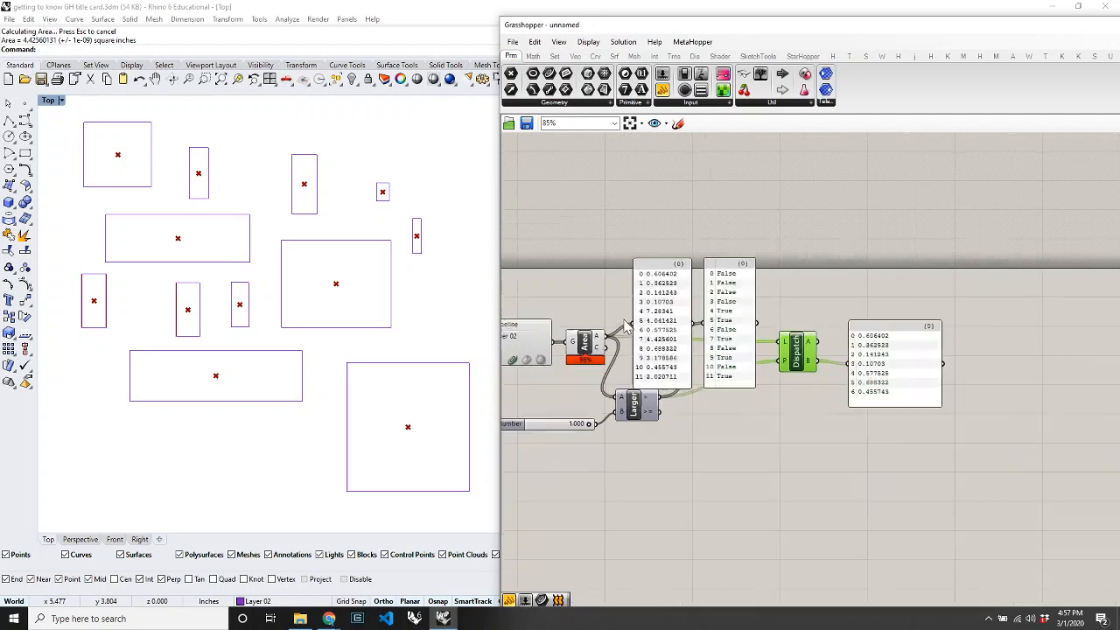
scroll(529, 350, "up", 3)
left_click_drag(552, 330, 520, 341)
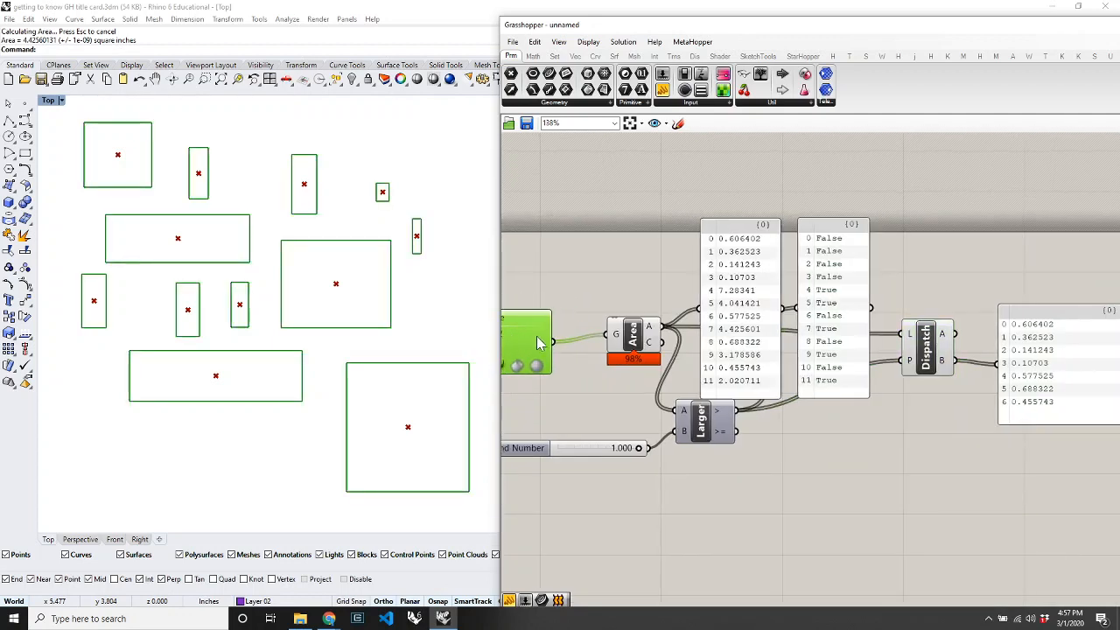
left_click_drag(617, 337, 623, 267)
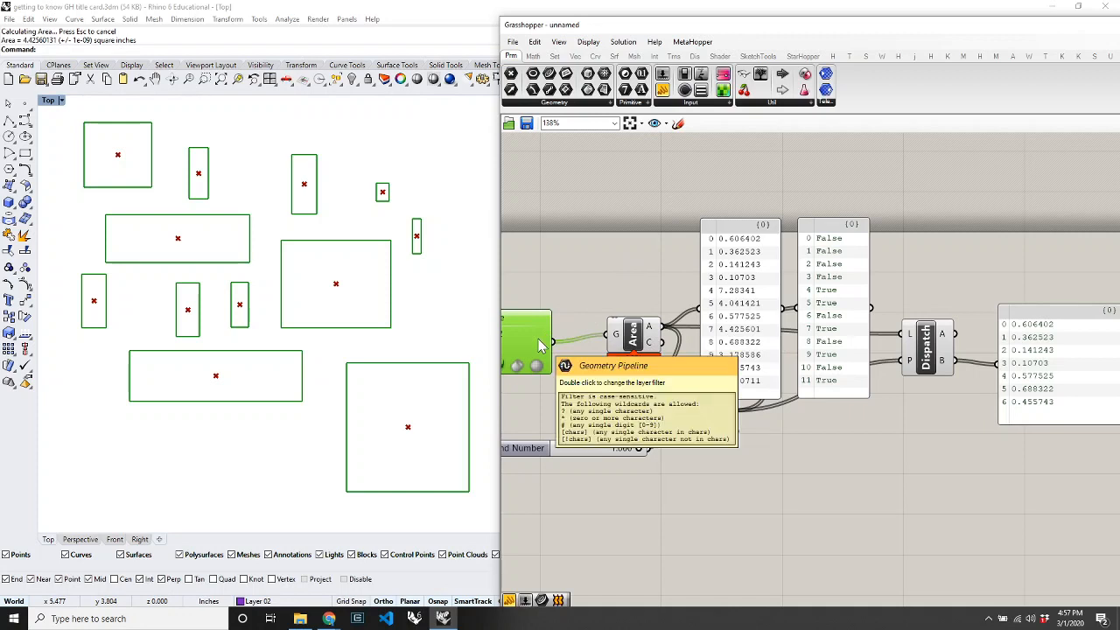
mouse_move(617, 340)
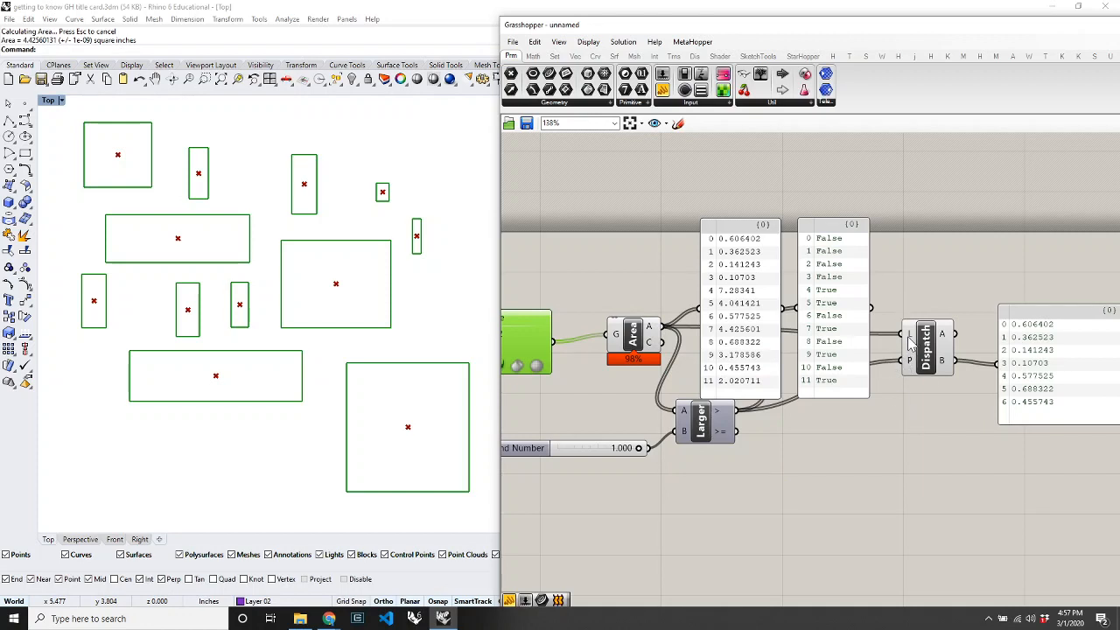
mouse_move(910, 343)
left_click_drag(552, 342, 903, 335)
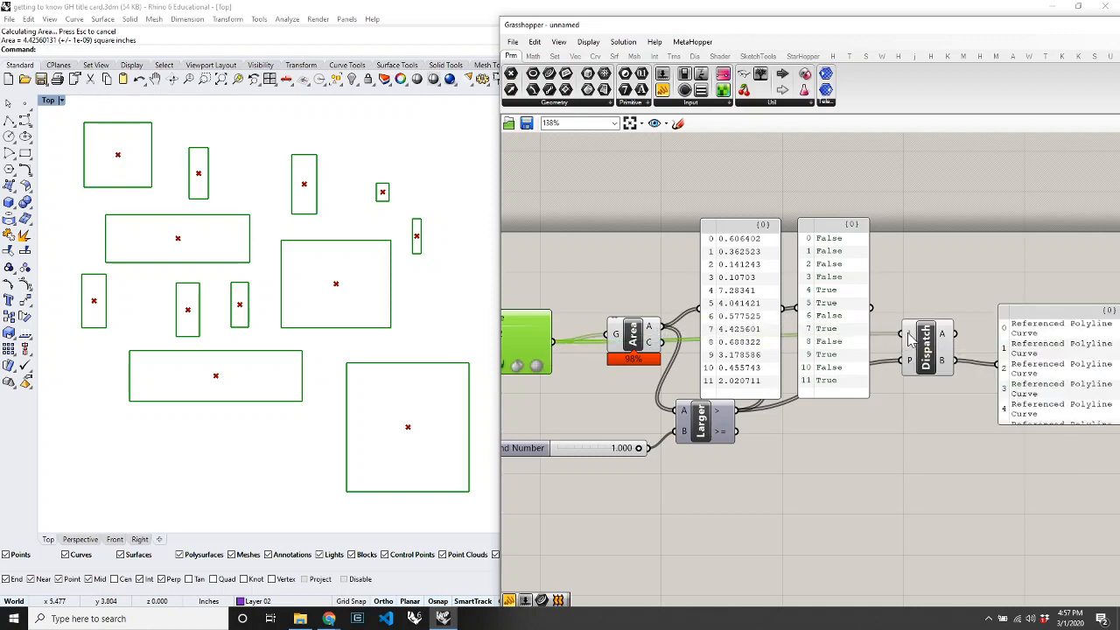
Reconnect the Panel to Dispatch output A and move it up, level with that output.
scroll(837, 368, "down", 2)
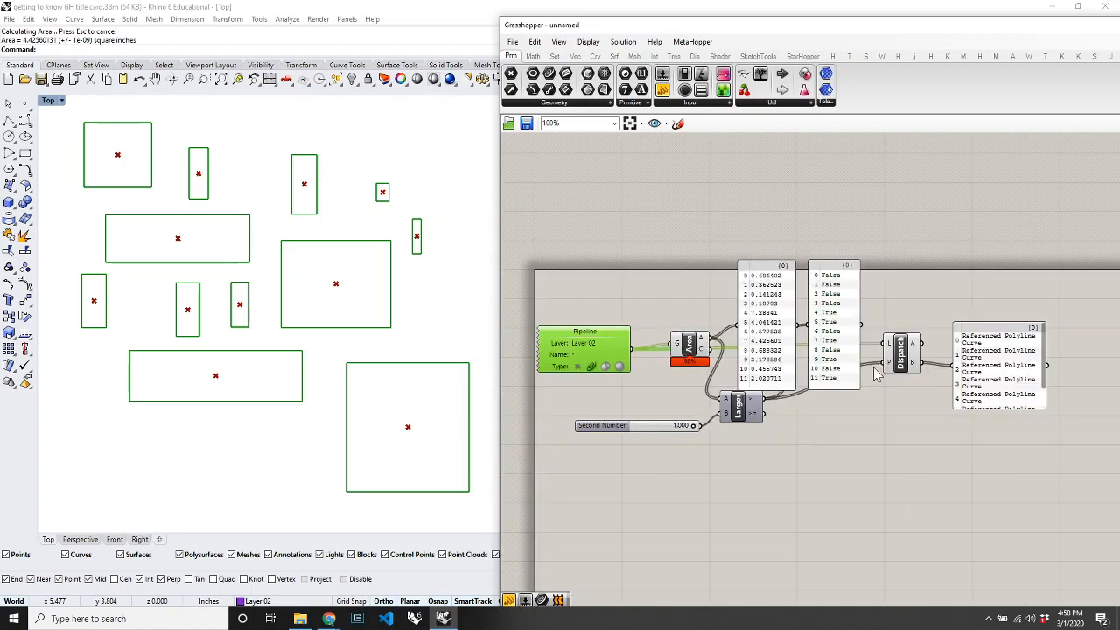
scroll(941, 366, "up", 3)
mouse_move(899, 371)
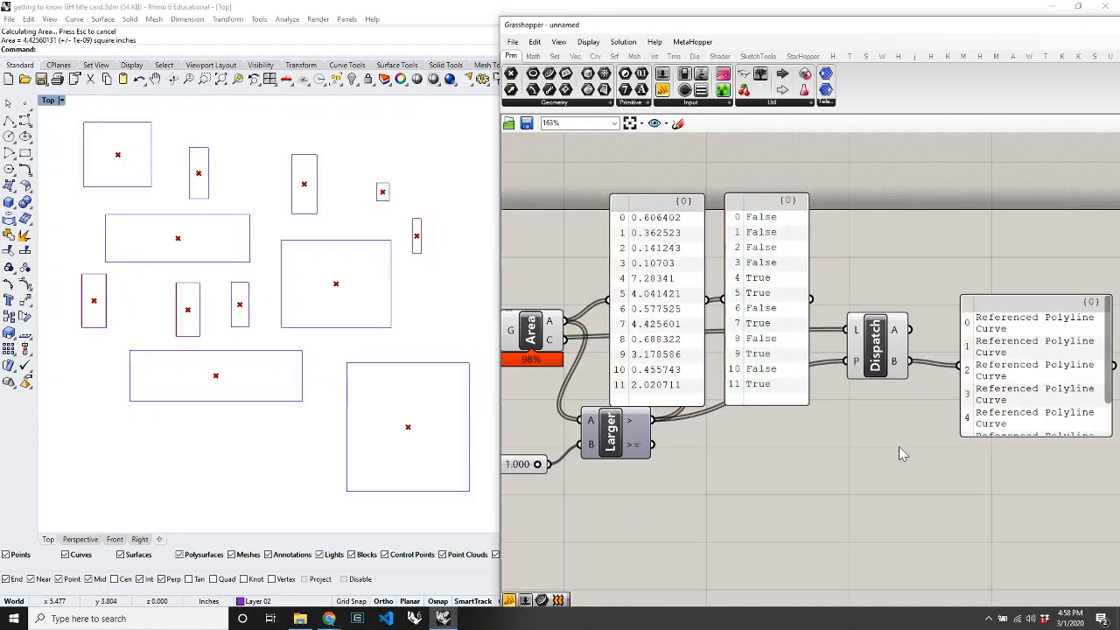
left_click_drag(910, 330, 962, 366)
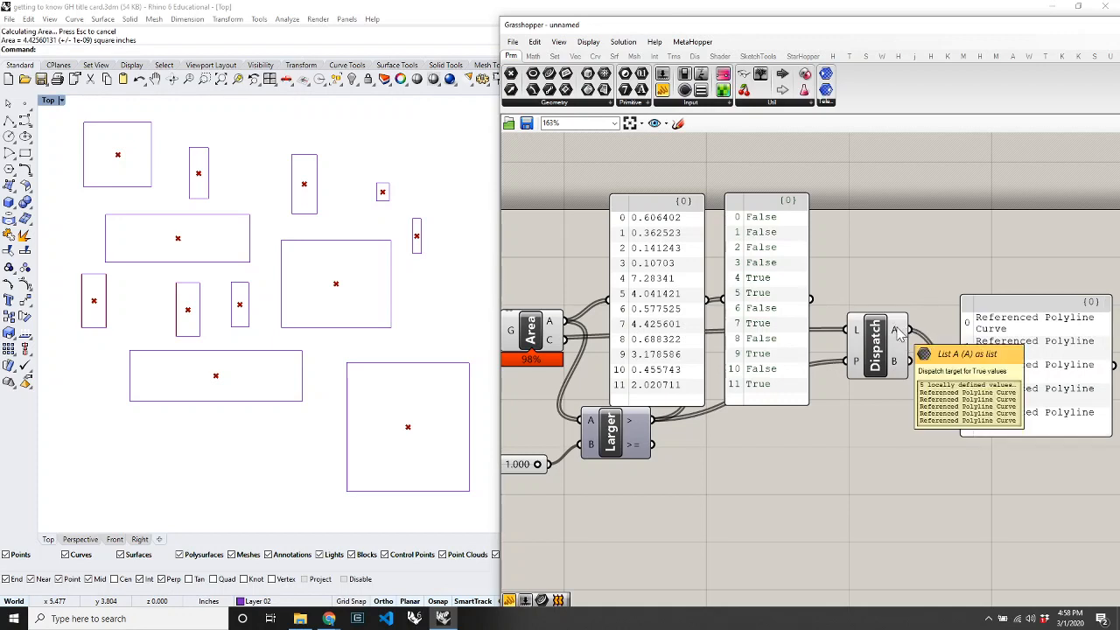
left_click_drag(1022, 376, 1041, 324)
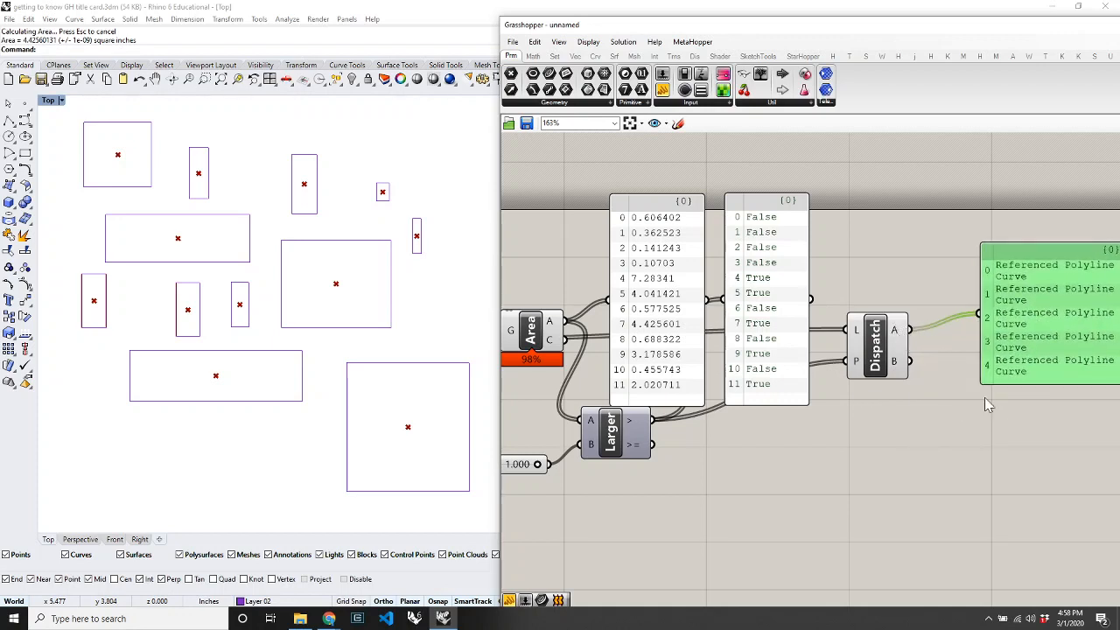
left_click(984, 397)
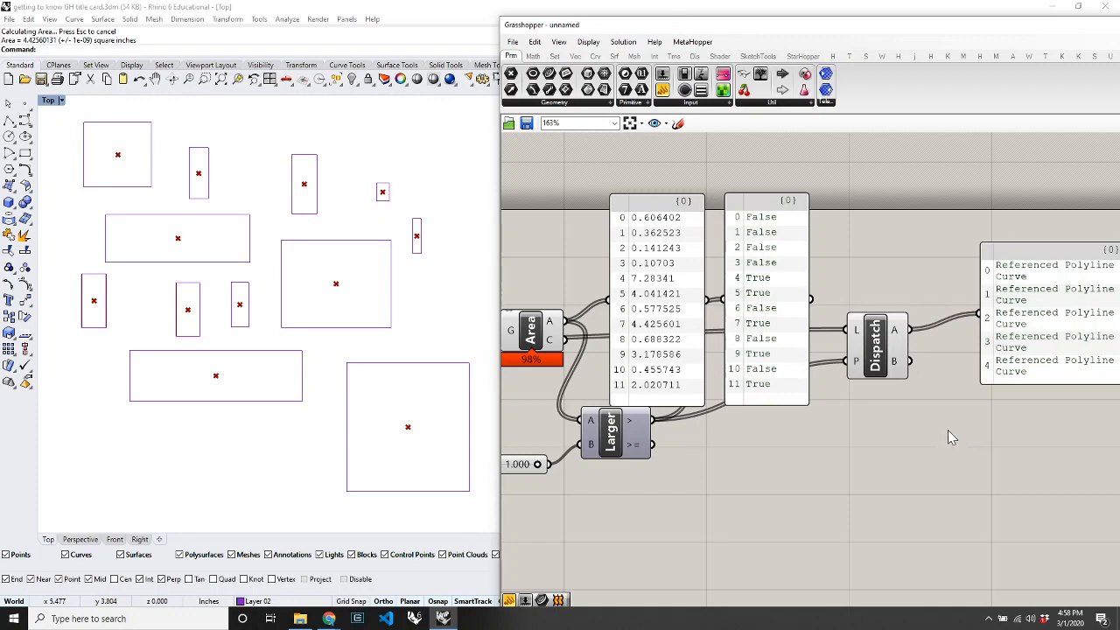
Add a Boundary Surfaces component below the curve Panel and feed its E input from Dispatch output A.
double_click(947, 430)
key("Escape")
mouse_move(898, 331)
left_click(614, 56)
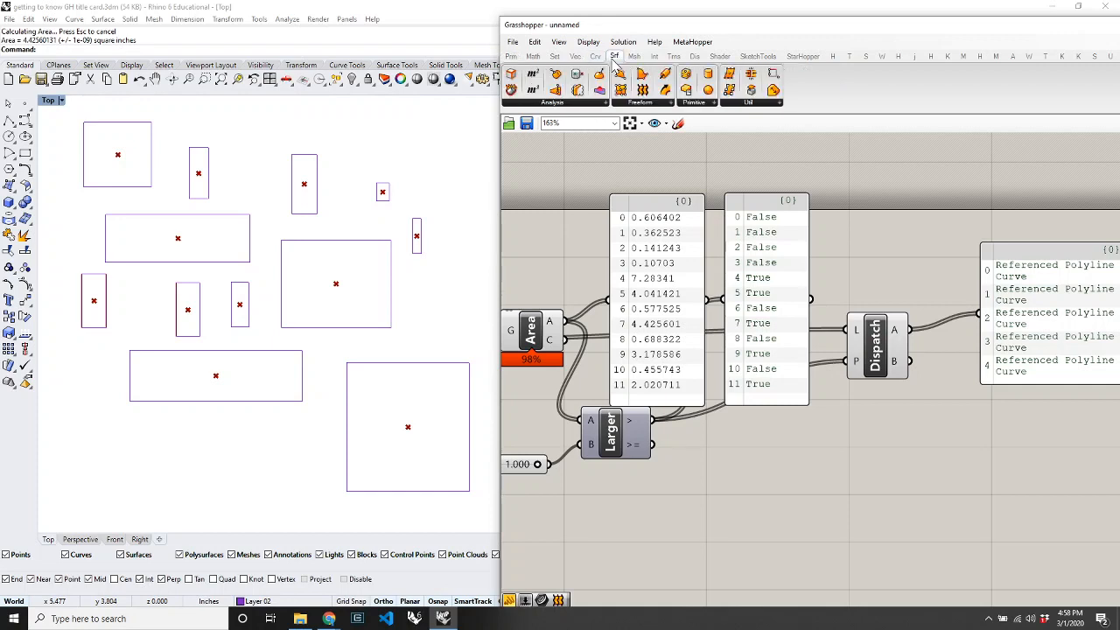
left_click(667, 104)
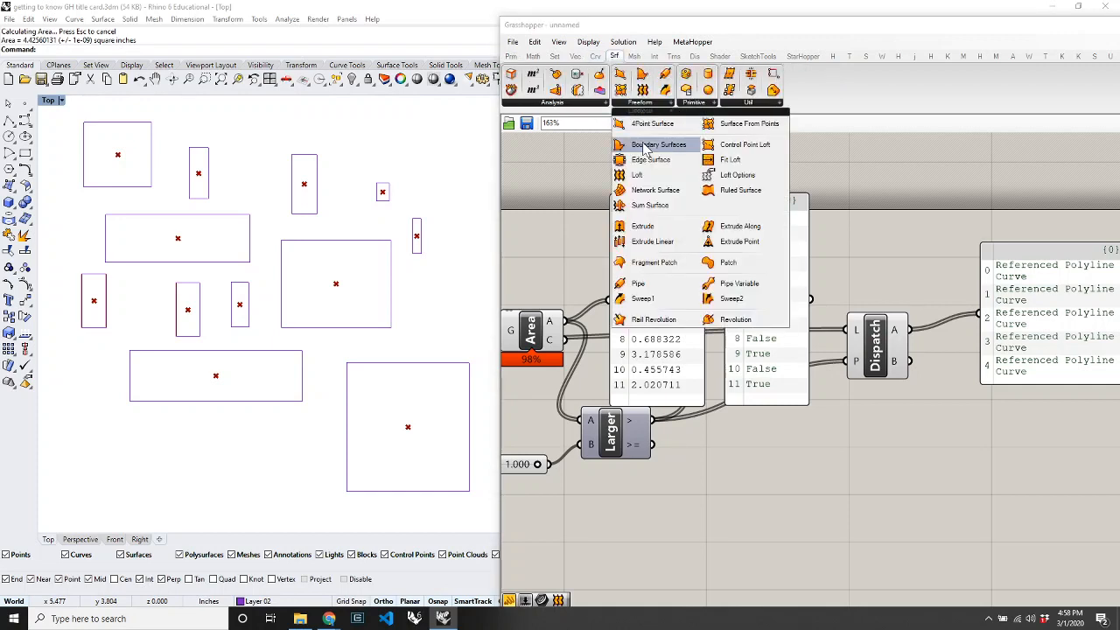
left_click(655, 144)
left_click(993, 448)
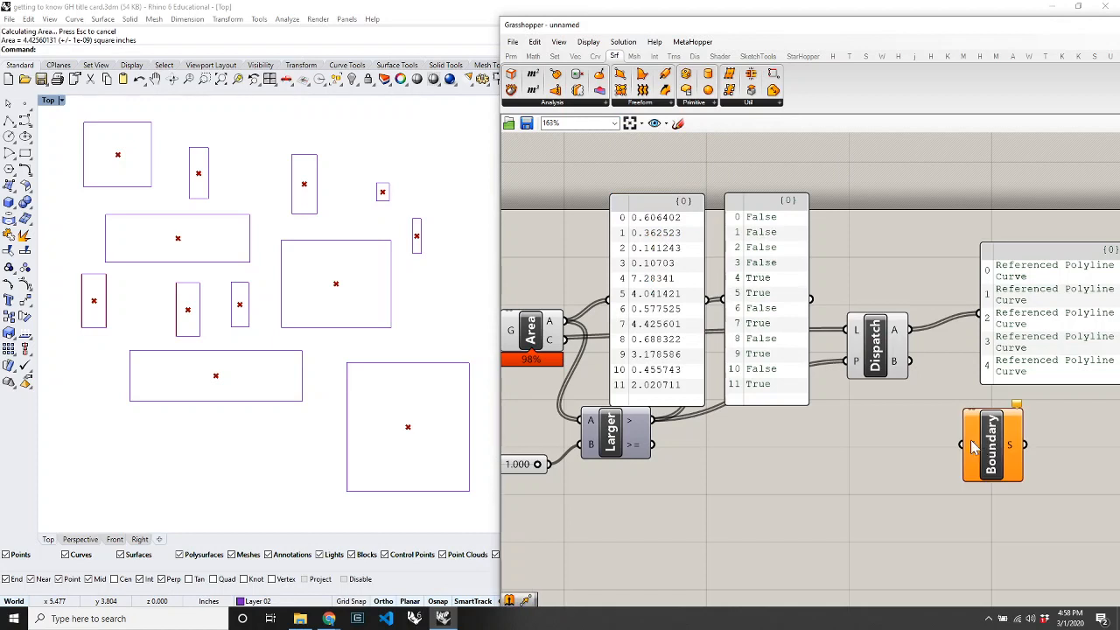
left_click_drag(910, 330, 1023, 463)
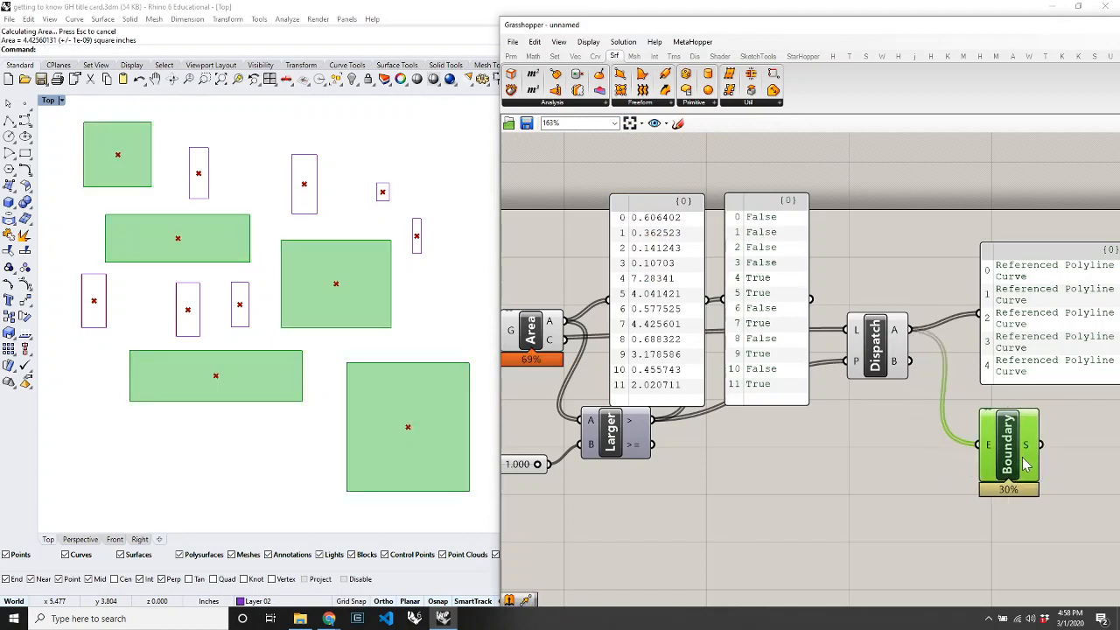
left_click(953, 466)
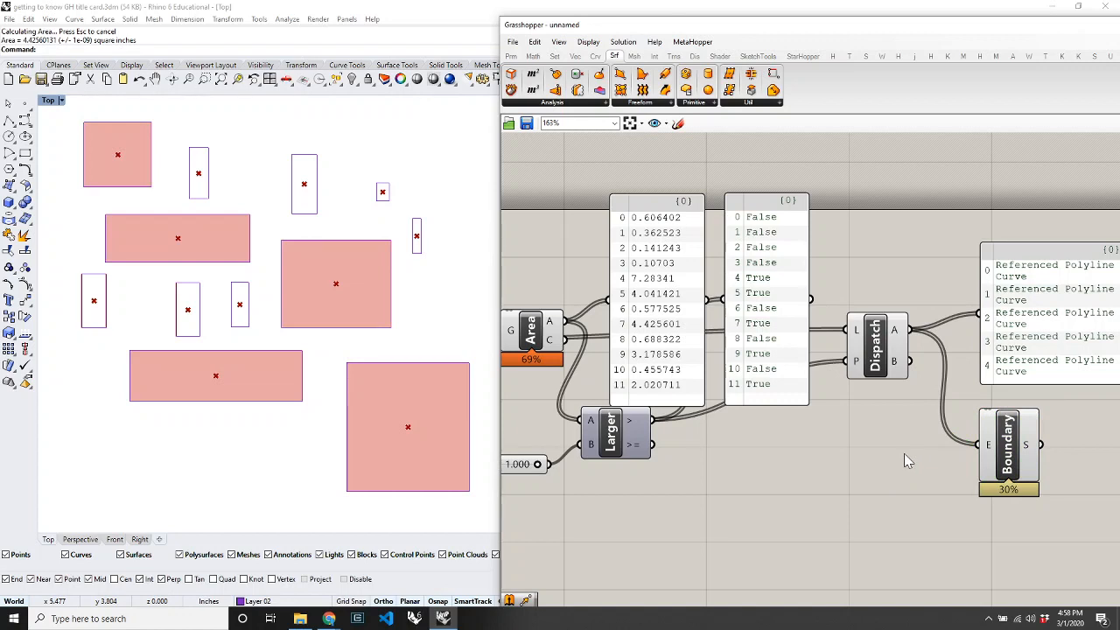
left_click_drag(1019, 446, 1037, 447)
left_click(952, 451)
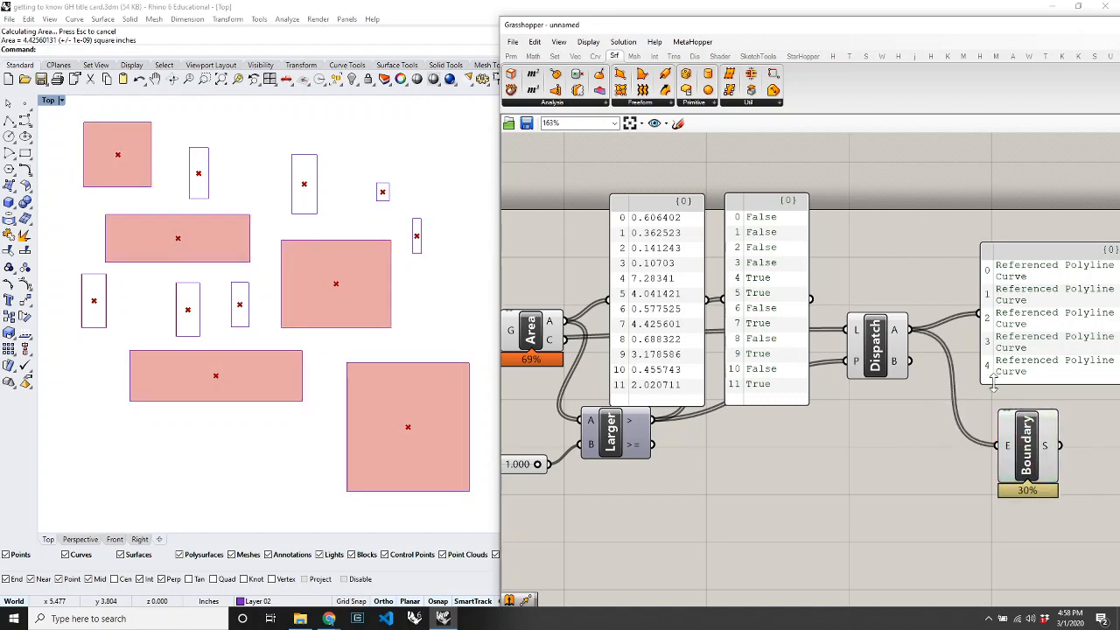
Add a Dash Pattern component below Boundary Surfaces and connect Dispatch output B to its C input.
left_click(595, 56)
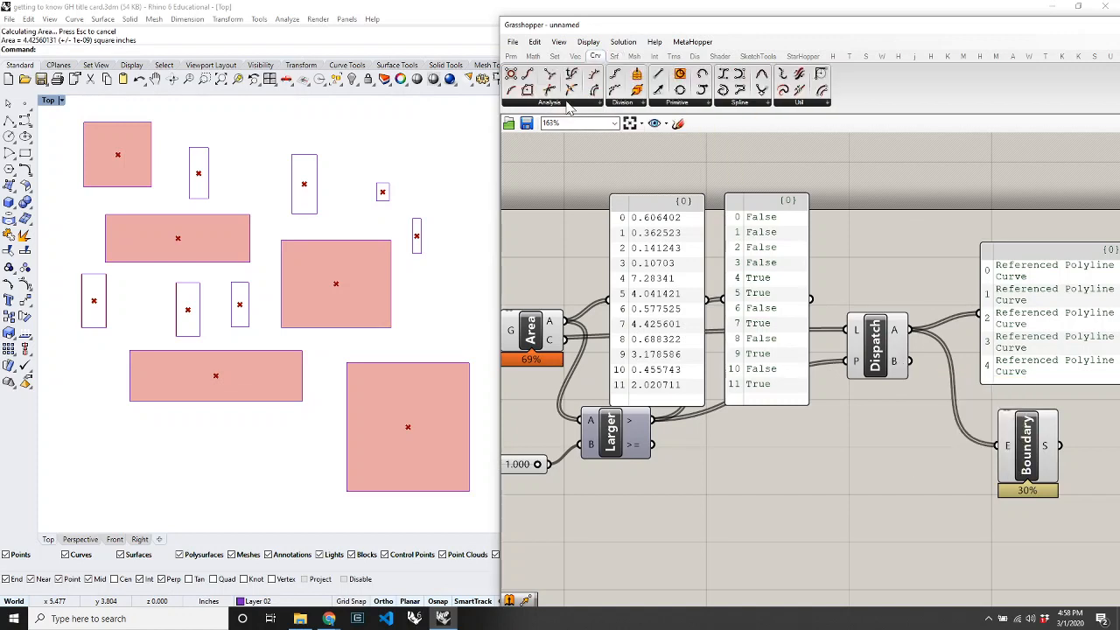
left_click(565, 104)
left_click(623, 103)
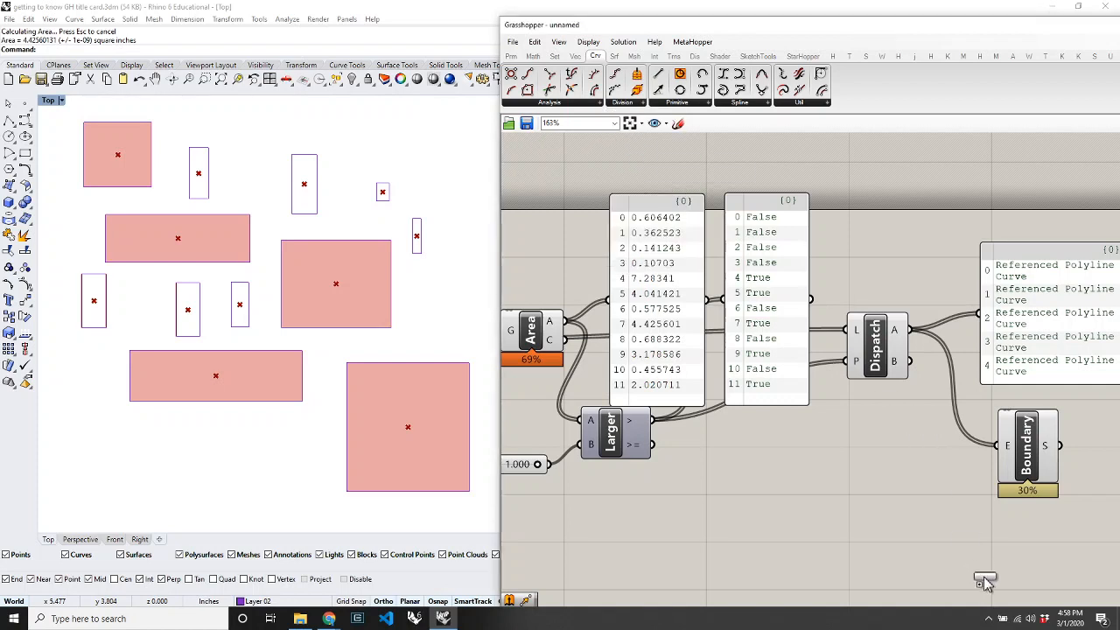
left_click_drag(984, 583, 983, 577)
left_click_drag(908, 361, 953, 567)
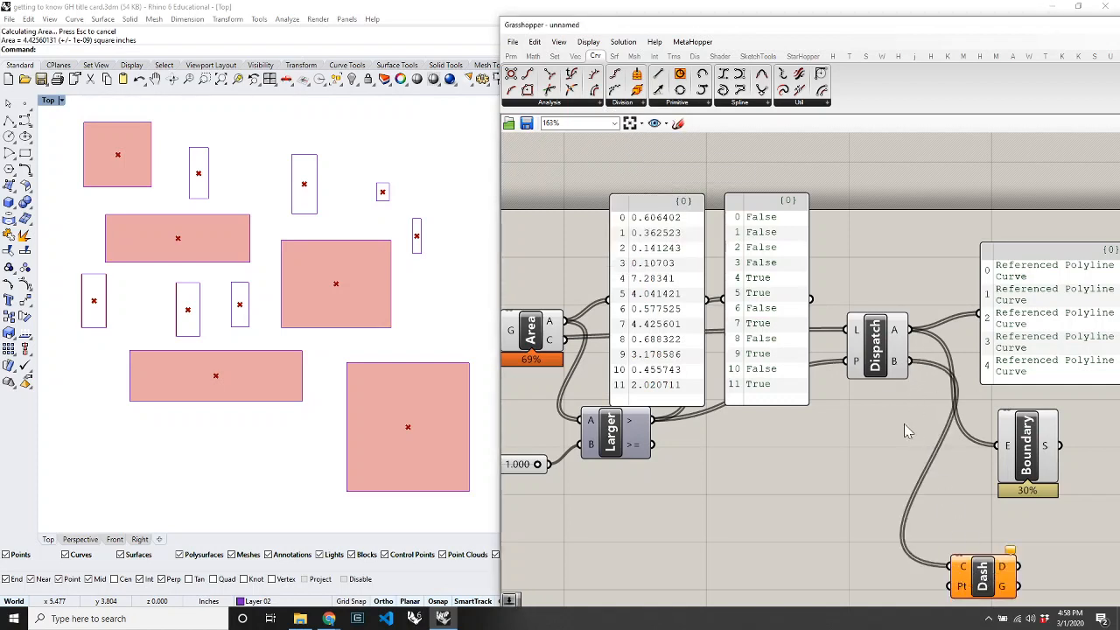
scroll(901, 424, "down", 1)
scroll(901, 424, "up", 3)
left_click(975, 515)
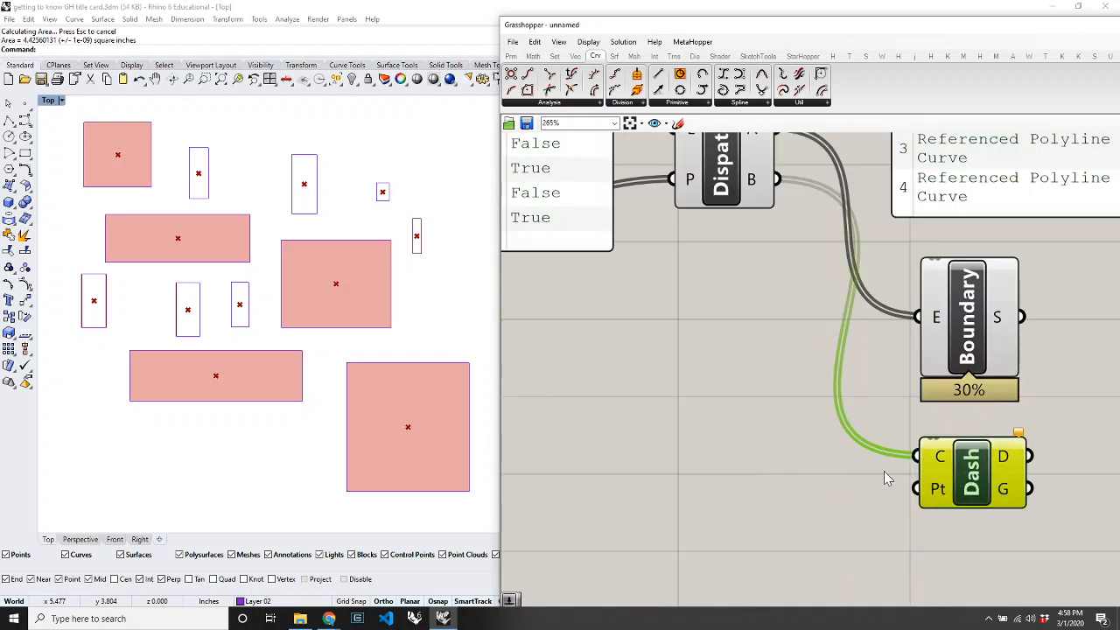
Create a number slider set to 0.5 and connect it to the Pt input of the Dash component.
double_click(750, 487)
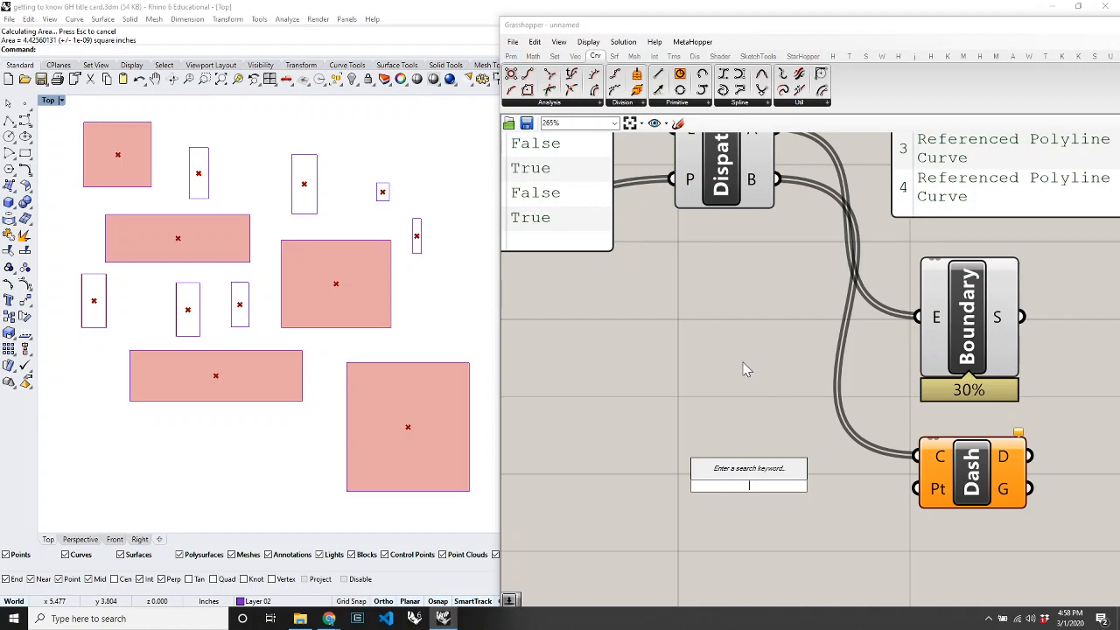
type("0.5")
key("Return")
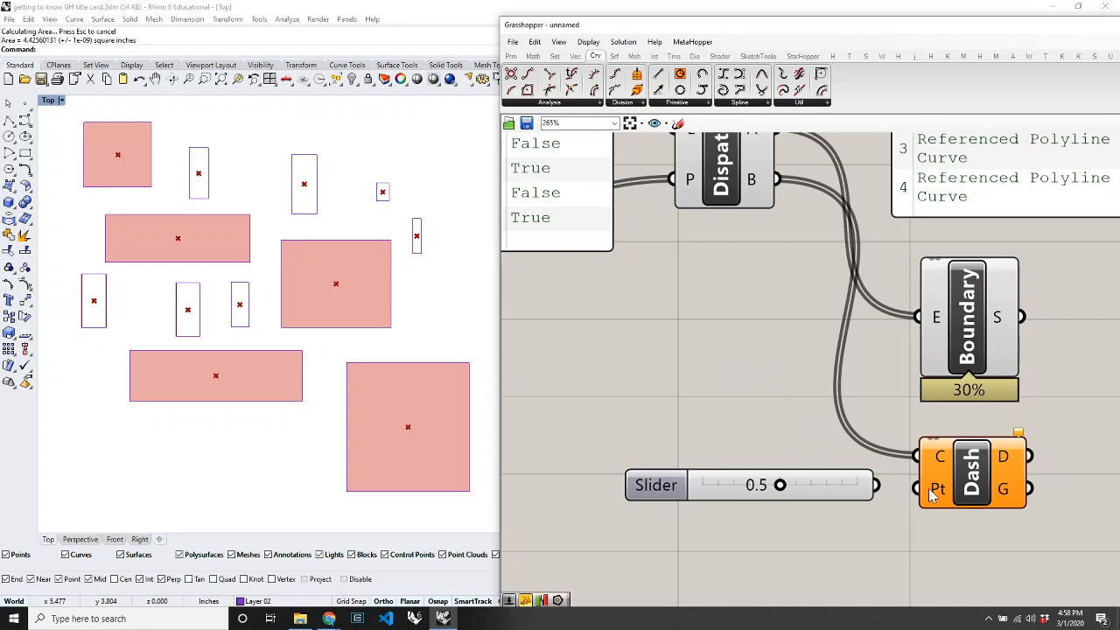
left_click_drag(875, 486, 918, 496)
scroll(842, 444, "down", 4)
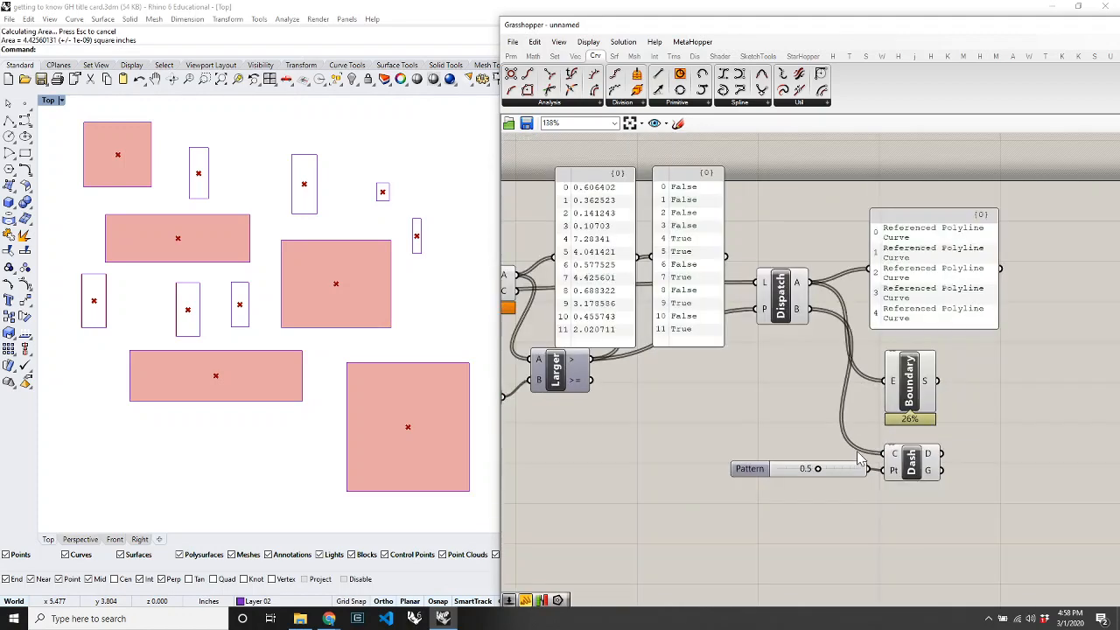
left_click(916, 475)
scroll(904, 444, "down", 4)
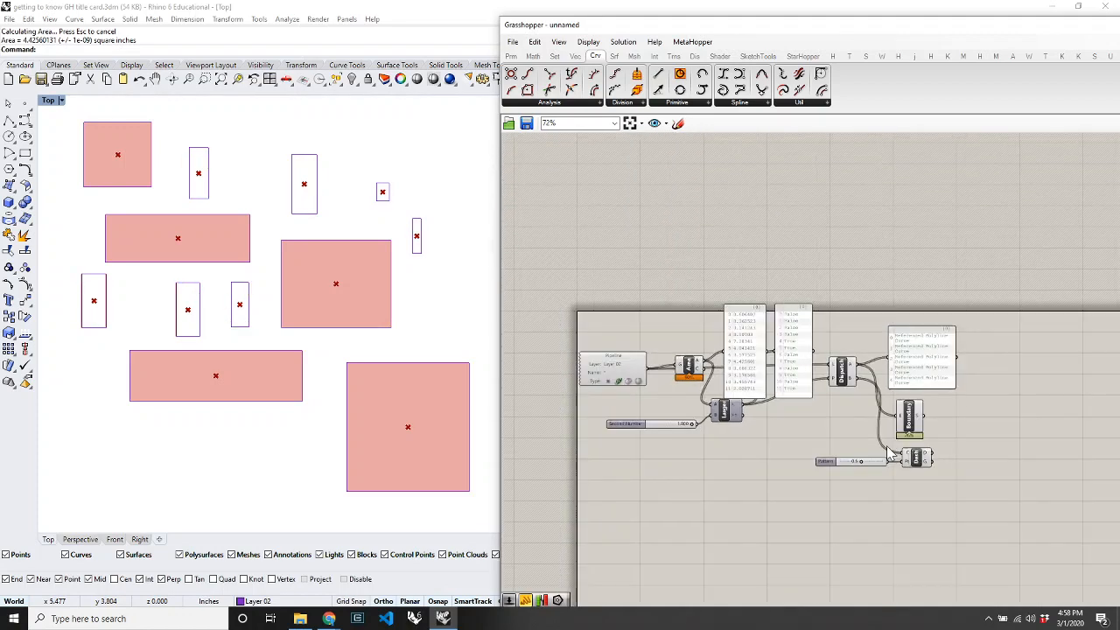
Turn off the preview of the components from the Pipeline through Dispatch and inspect the small rectangles in the Rhino Top view.
left_click_drag(853, 280, 580, 552)
right_click(659, 504)
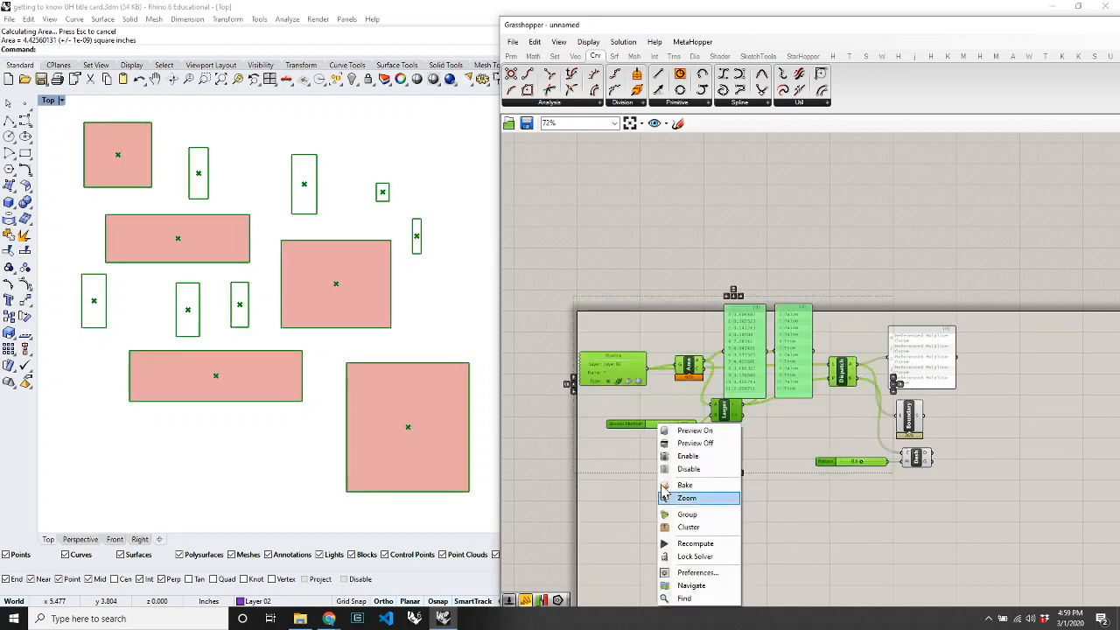
left_click(695, 448)
left_click(734, 499)
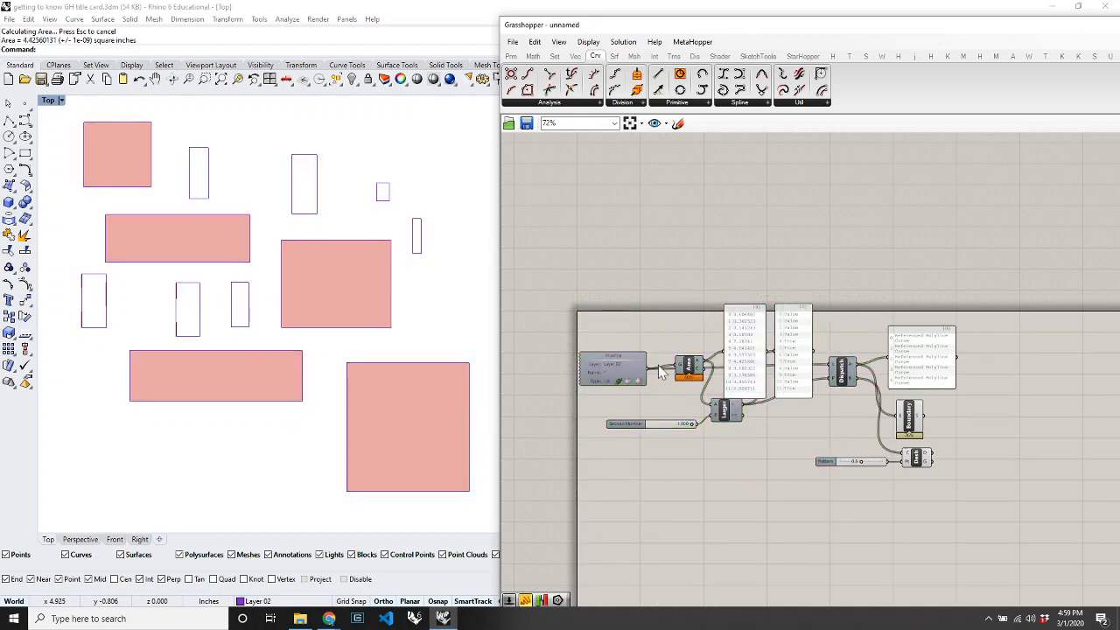
scroll(241, 337, "up", 4)
scroll(229, 329, "down", 2)
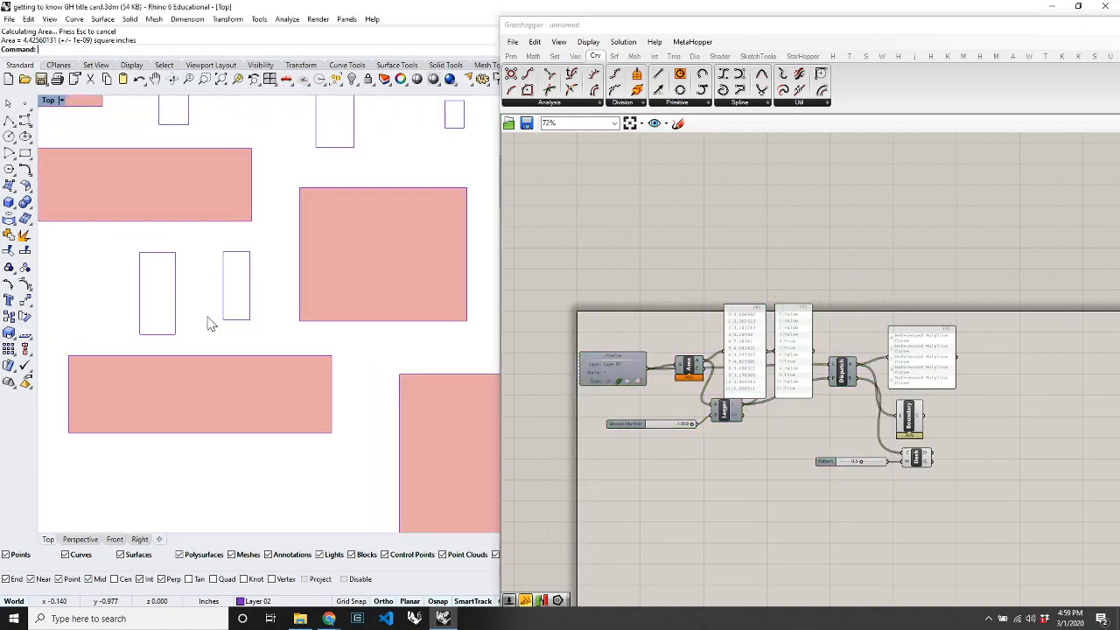
Hide all the source curves in the Rhino Top view and set the Dash component's Pattern slider to 0.1.
left_click(139, 303)
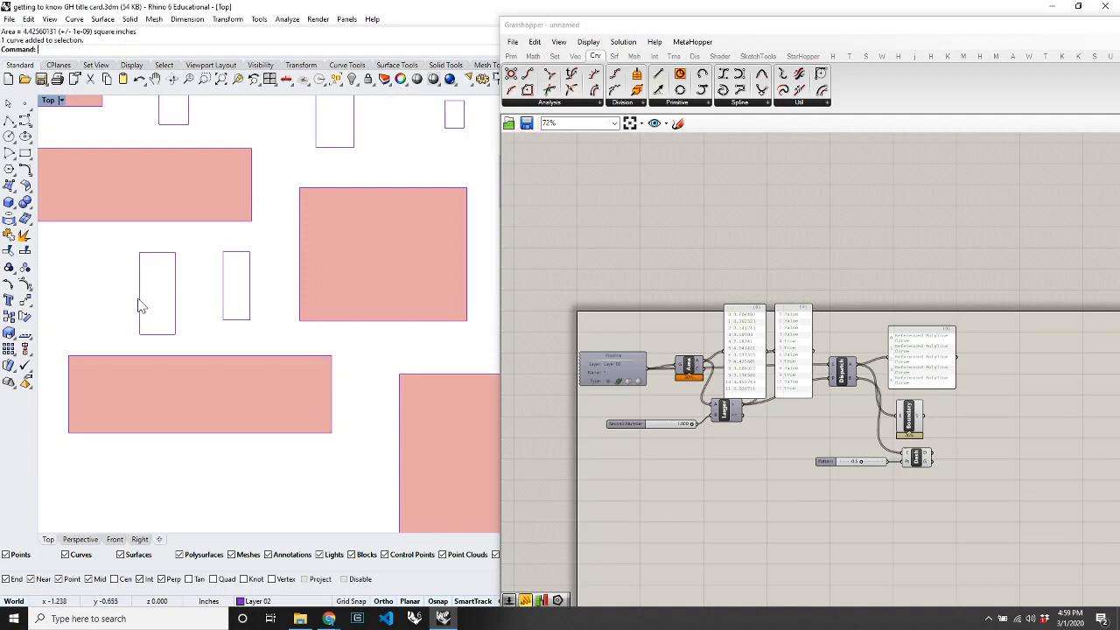
key("ctrl+a")
key("ctrl+h")
scroll(389, 404, "down", 3)
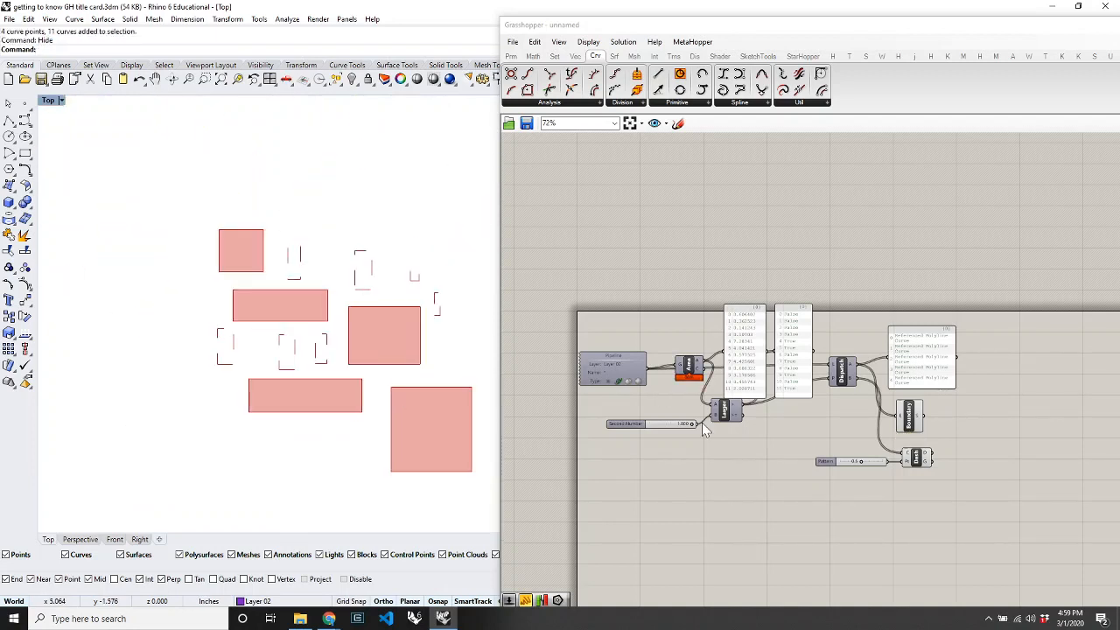
scroll(831, 431, "up", 4)
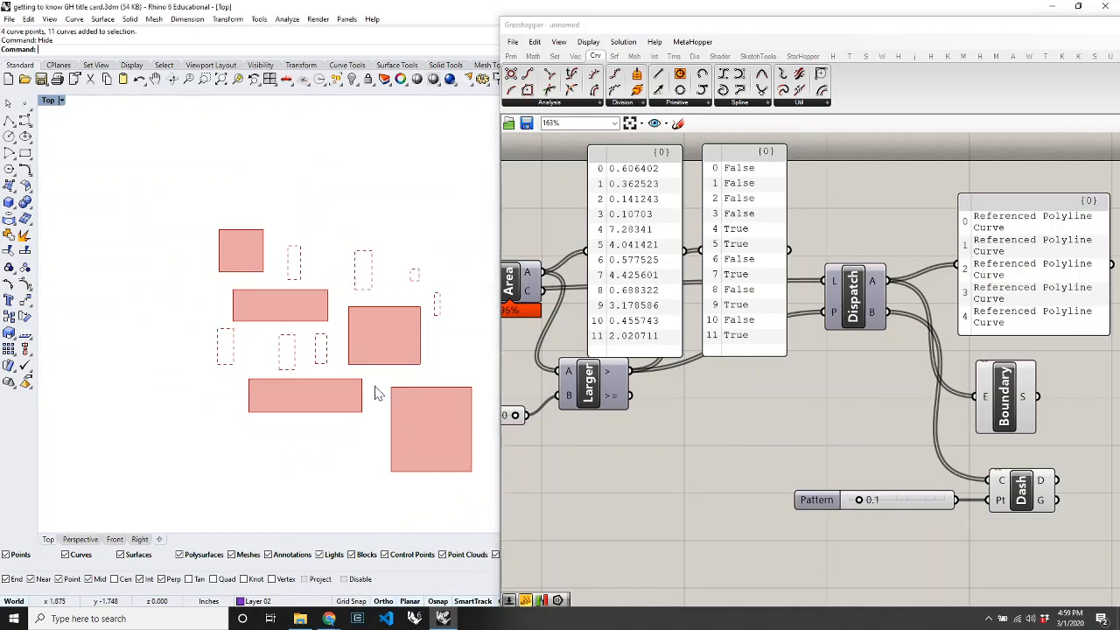
Set the Second Number slider feeding Larger's B input to 0.525 and move the Area component slightly down beside the Pipeline.
scroll(391, 387, "up", 3)
scroll(391, 386, "down", 3)
scroll(770, 399, "down", 4)
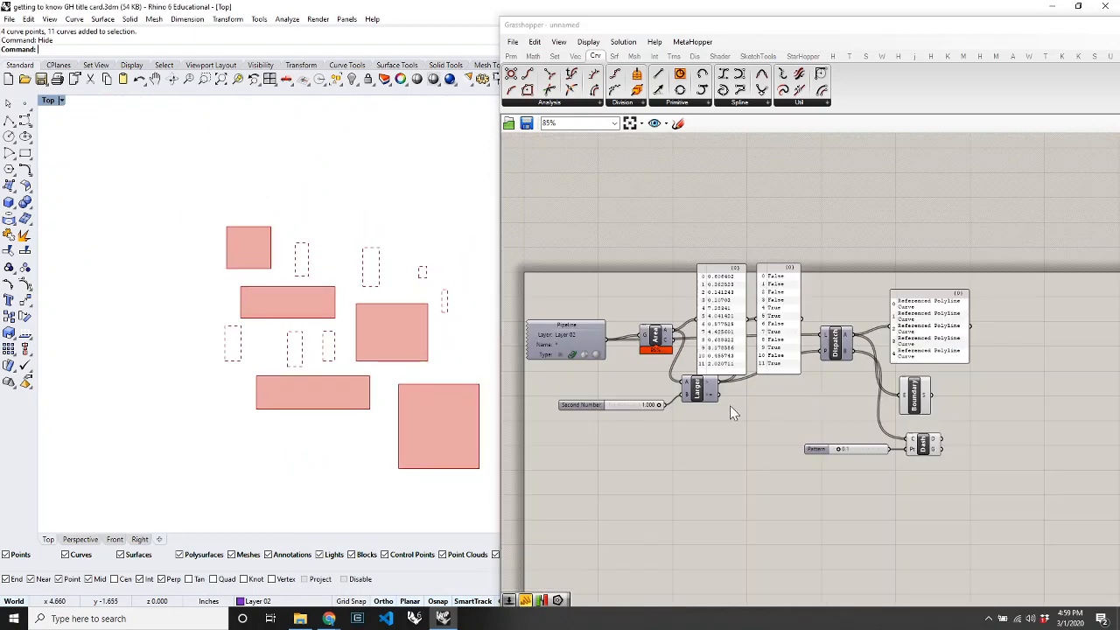
scroll(645, 424, "up", 8)
scroll(809, 407, "down", 4)
scroll(694, 441, "up", 1)
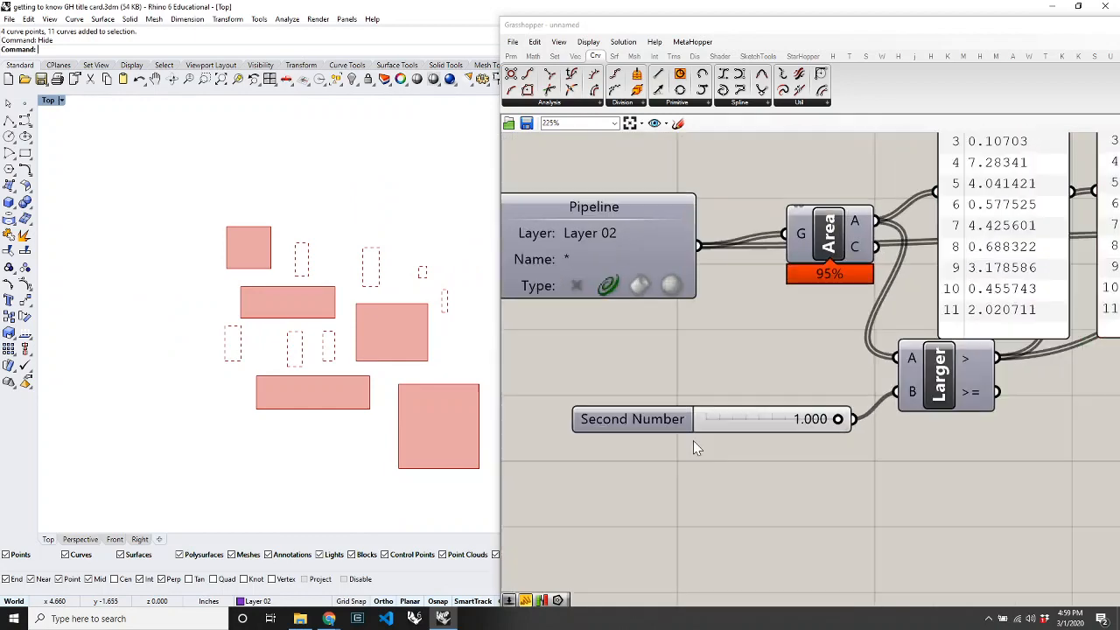
left_click_drag(838, 416, 775, 435)
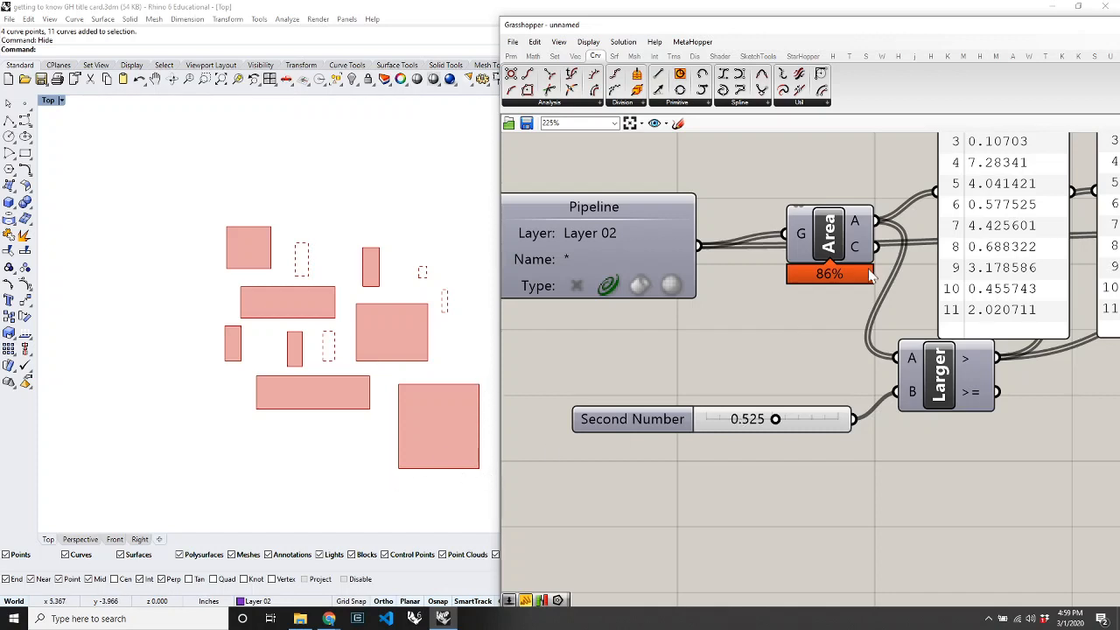
left_click_drag(829, 260, 800, 298)
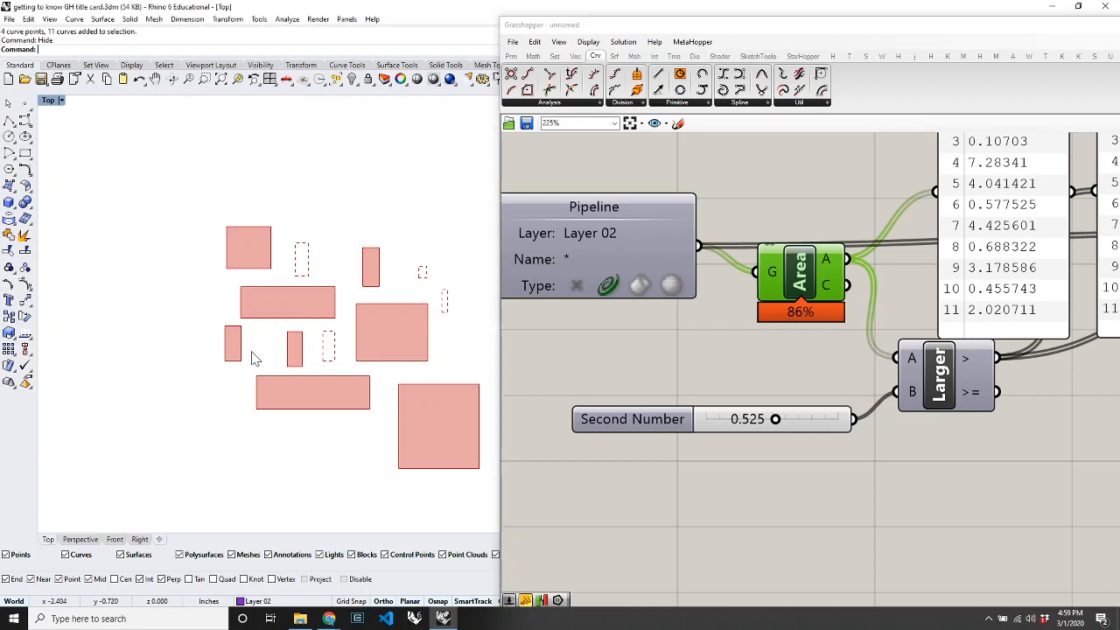
Show all hidden Rhino objects, select all text with SelText and hide only the title text.
type("Show")
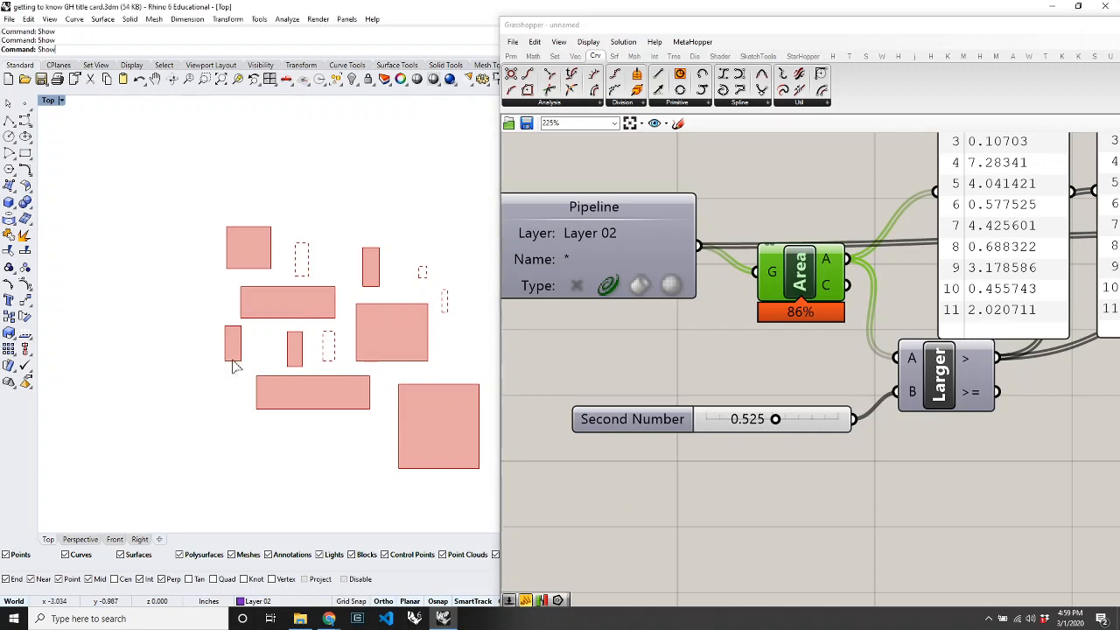
key("Return")
left_click(251, 477)
type("Sel")
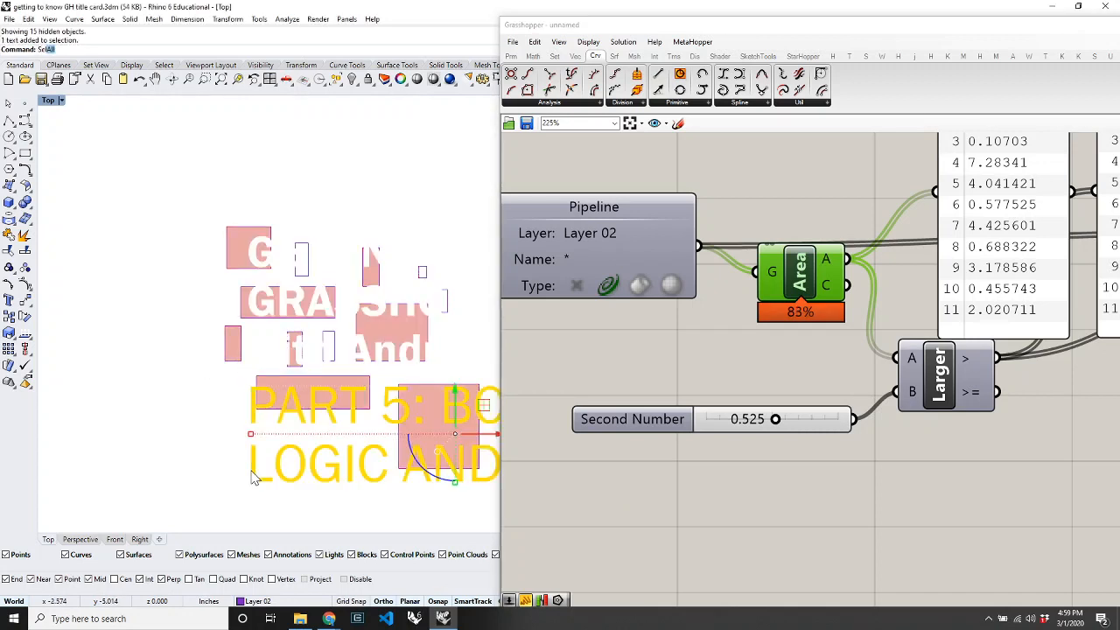
type("Text")
key("Return")
type("Hide")
key("Return")
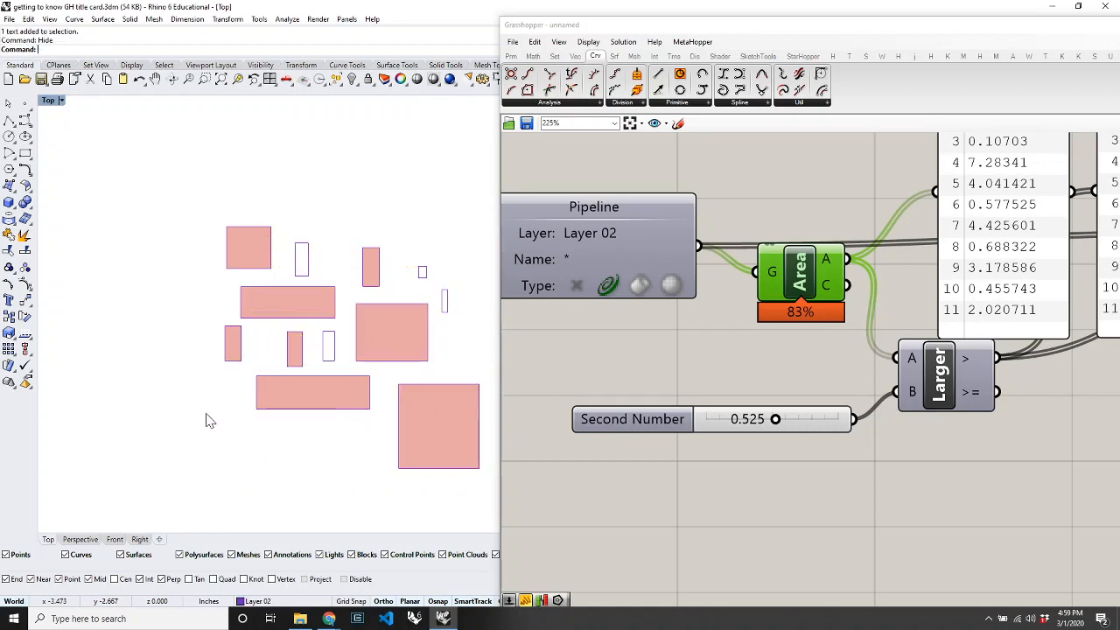
Draw a narrow closed triangular polyline in the Top view beside the lowest long rectangle.
type("pl")
key("Return")
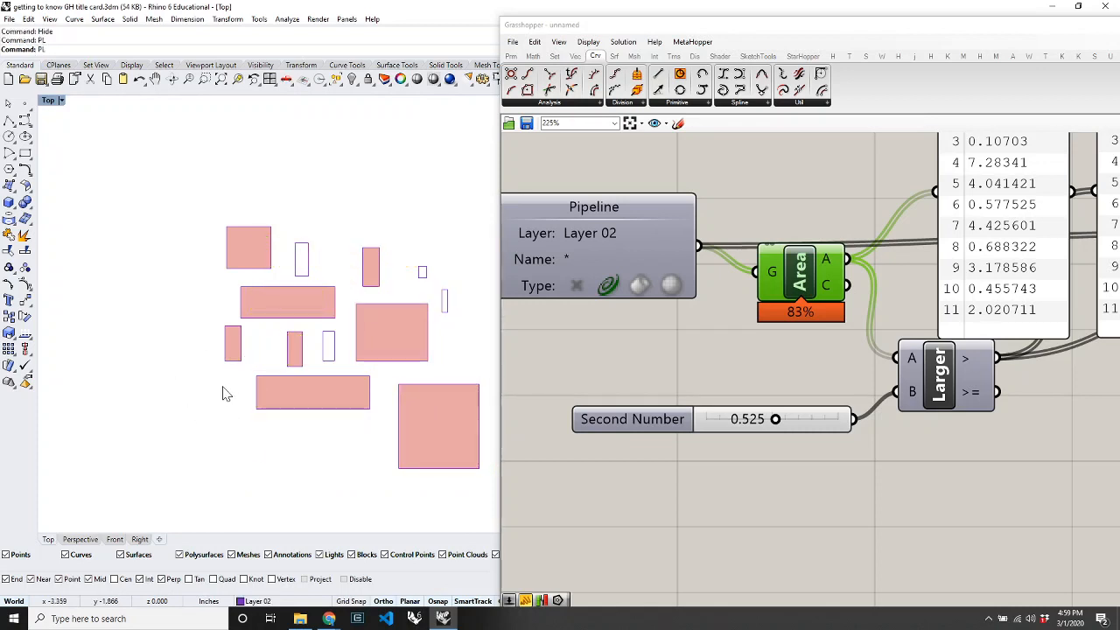
left_click(184, 384)
left_click(204, 384)
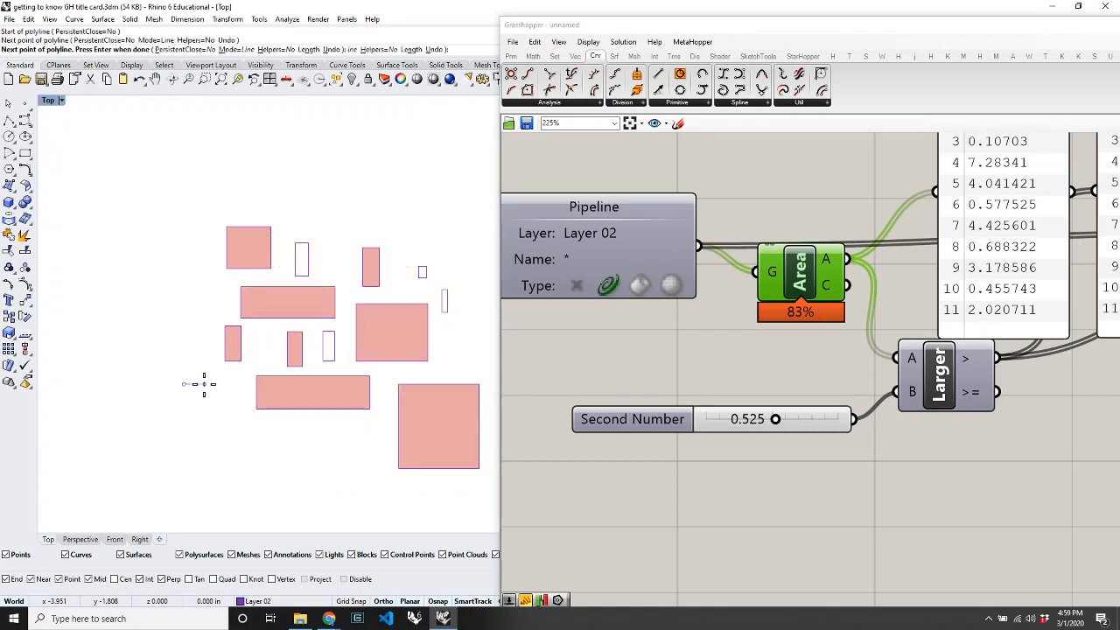
left_click(188, 434)
left_click(183, 385)
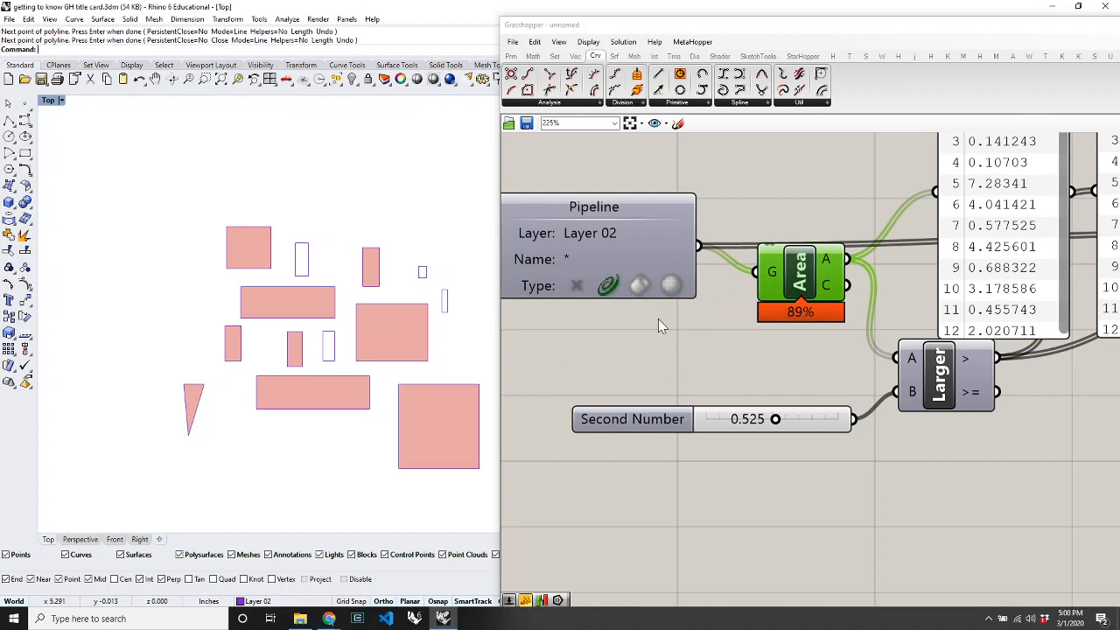
Add a Bounding Box component below the Second Number slider and feed its C input from the Pipeline output.
left_click_drag(632, 252, 589, 226)
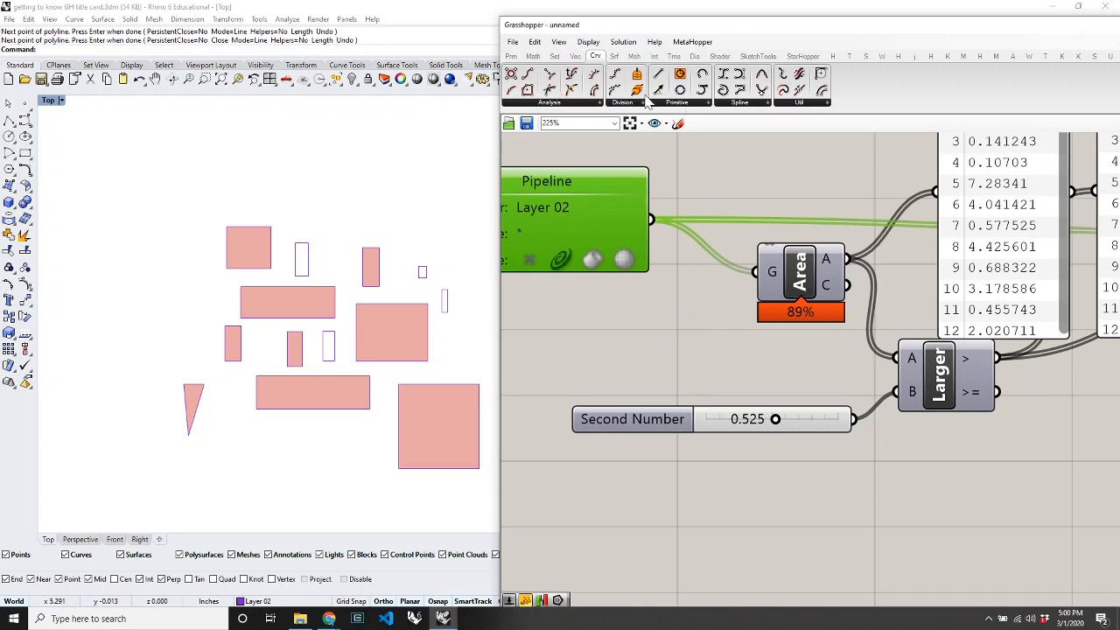
double_click(752, 476)
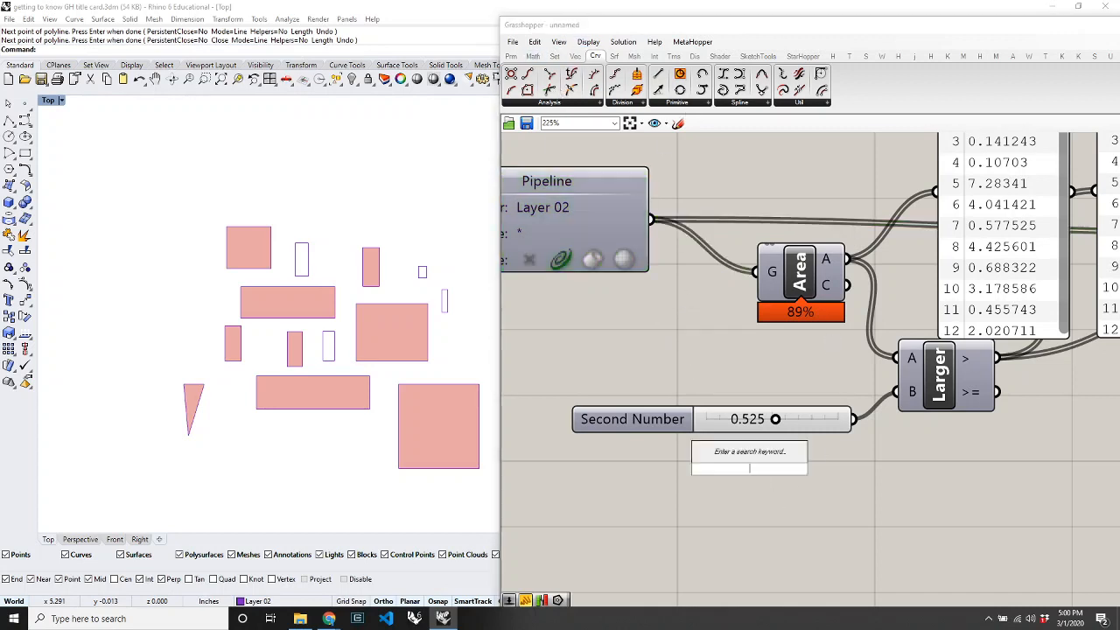
type("boun")
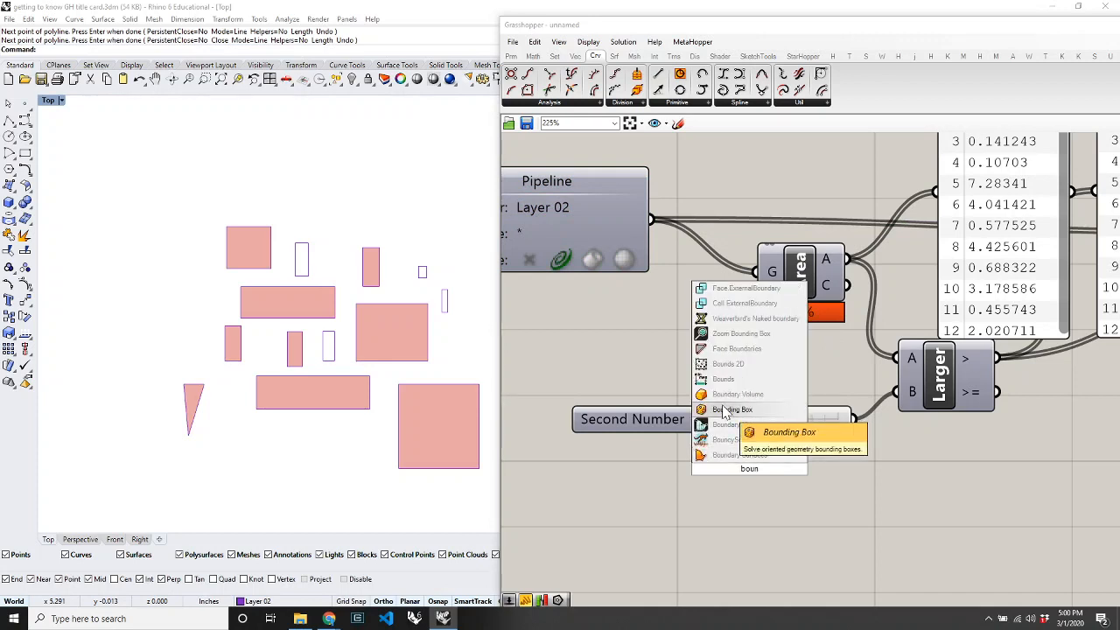
left_click(754, 430)
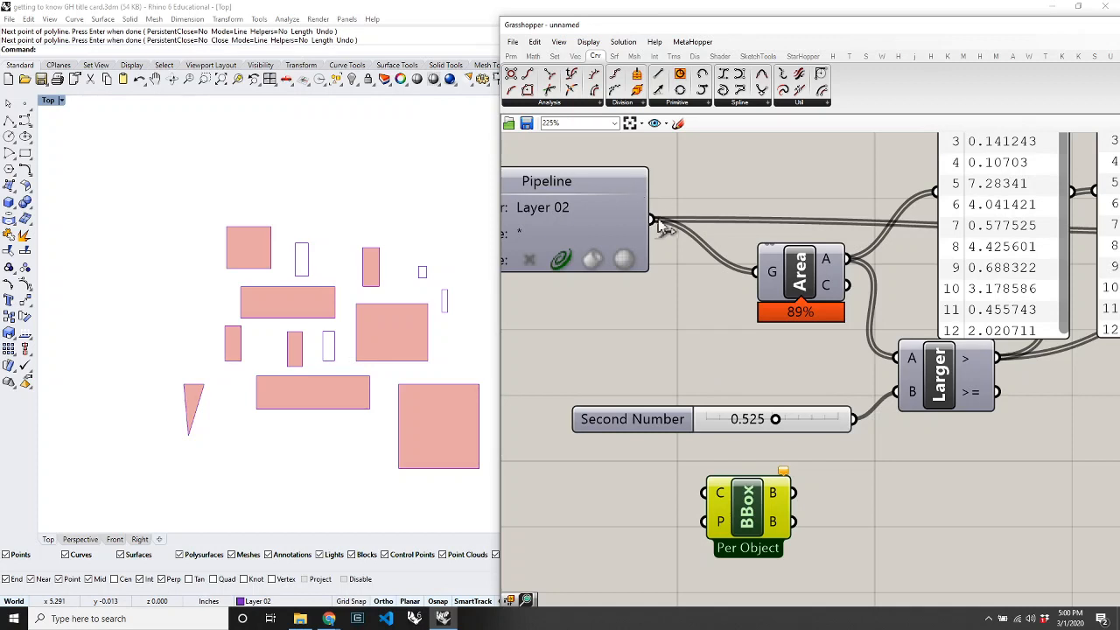
left_click_drag(721, 496, 650, 219)
mouse_move(781, 495)
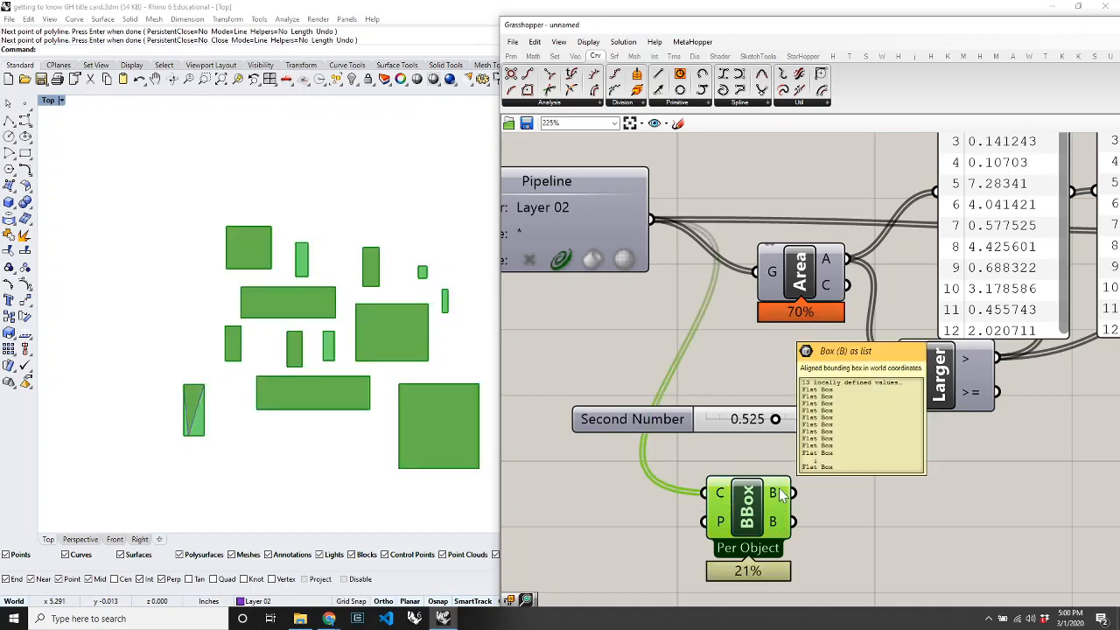
Orbit the Rhino view to inspect the flat bounding boxes in 3D, and restore the Top view.
left_click(402, 484)
type("O")
key("Return")
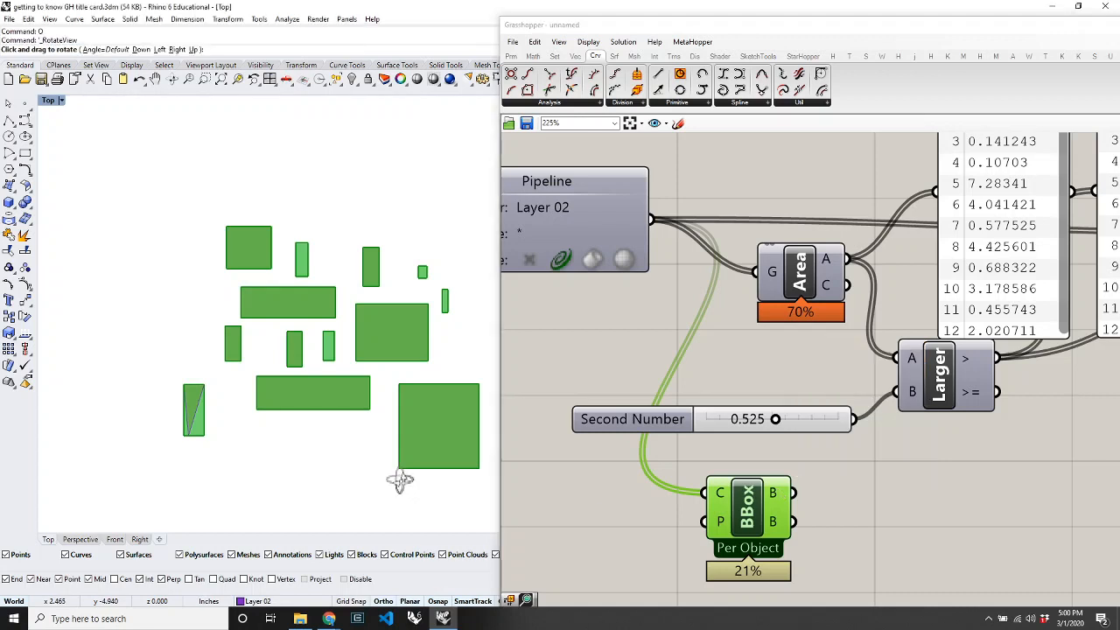
left_click_drag(443, 480, 416, 394)
type("T")
key("Return")
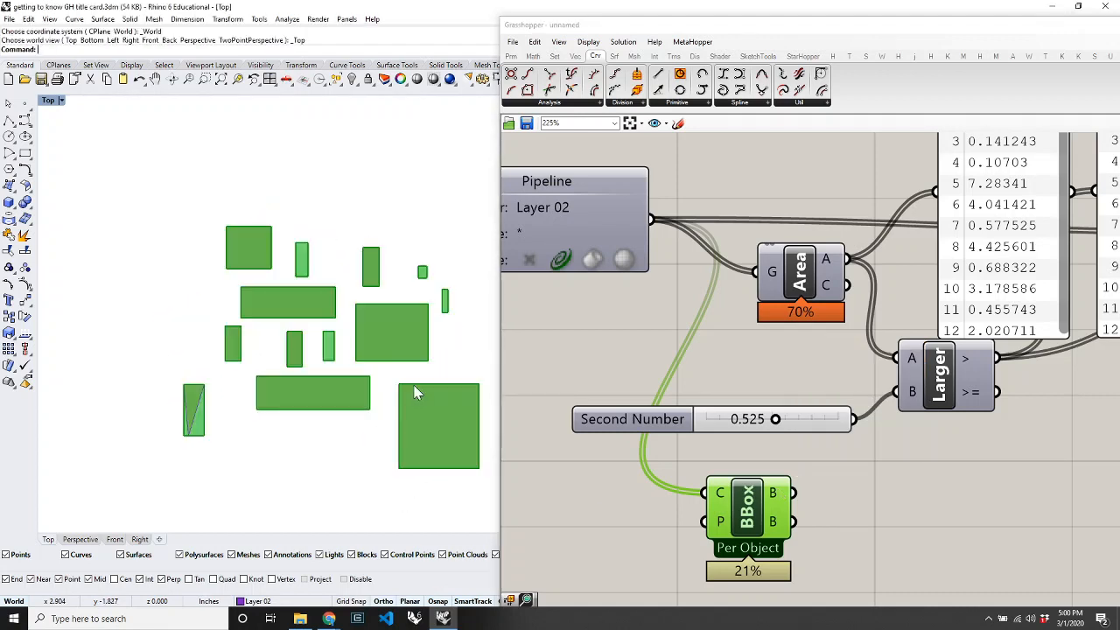
Draw a circle of about 1.512 inches radius near the triangle and move it down clear of the long rectangle.
scroll(216, 376, "up", 9)
scroll(227, 354, "down", 9)
scroll(260, 396, "up", 8)
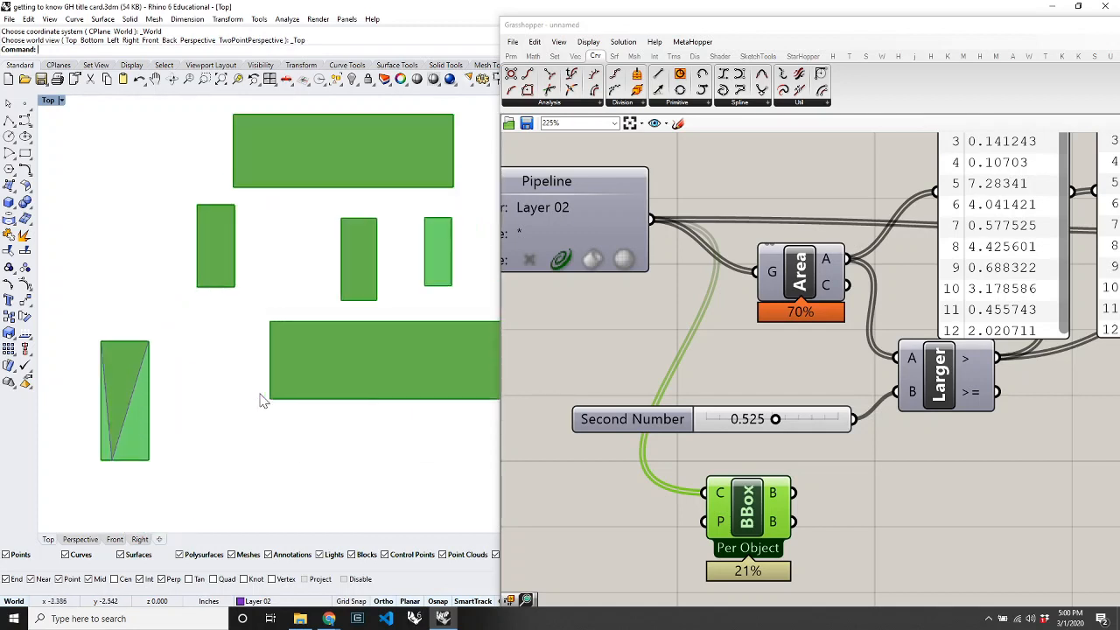
type("c")
key("Return")
left_click(269, 467)
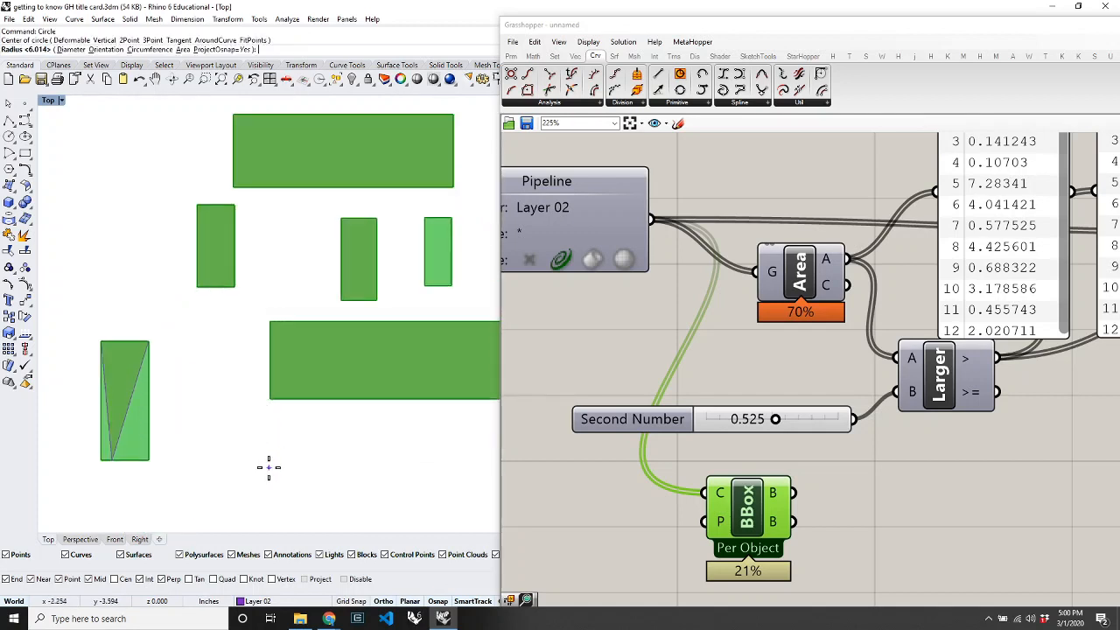
left_click(376, 472)
scroll(355, 345, "down", 4)
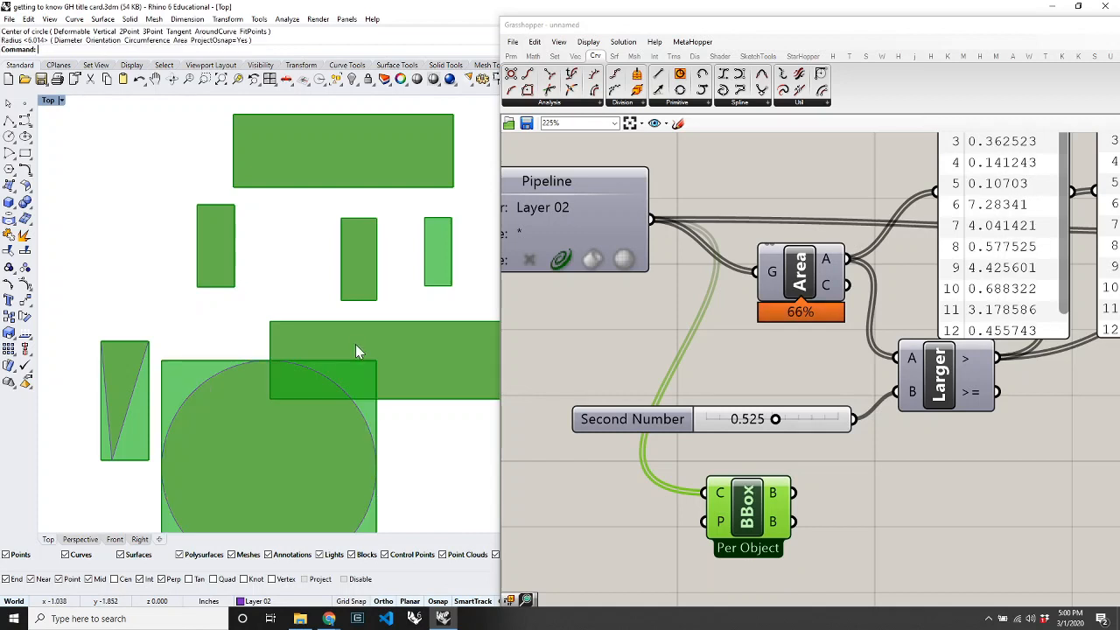
left_click(362, 471)
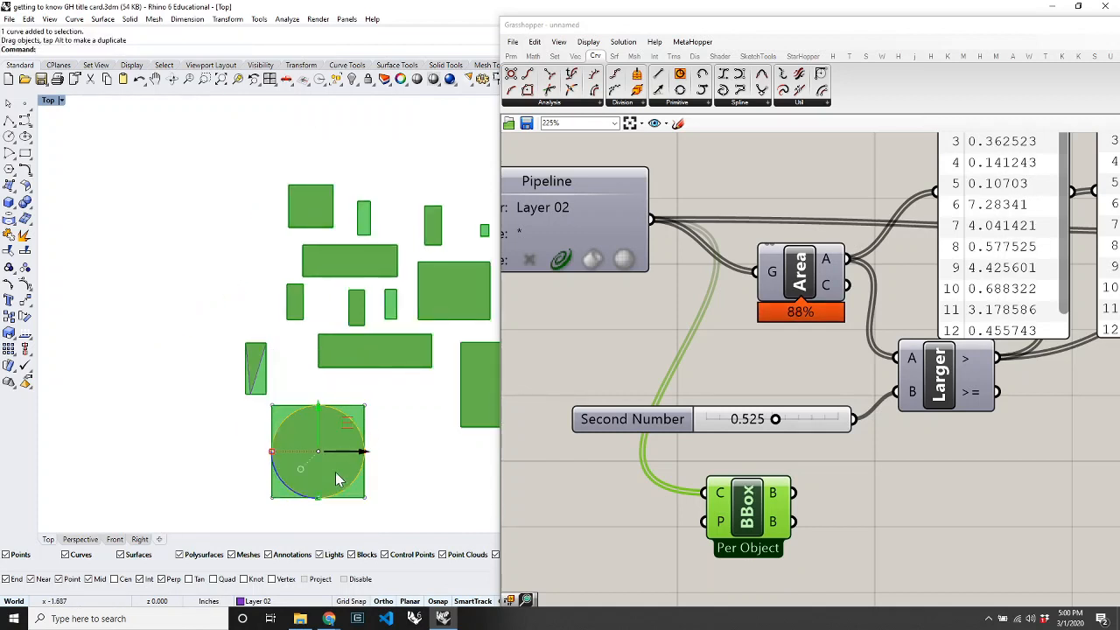
left_click(418, 480)
Draw a second, larger circle beside the uppermost rectangles and shift it left, away from them.
right_click(347, 433)
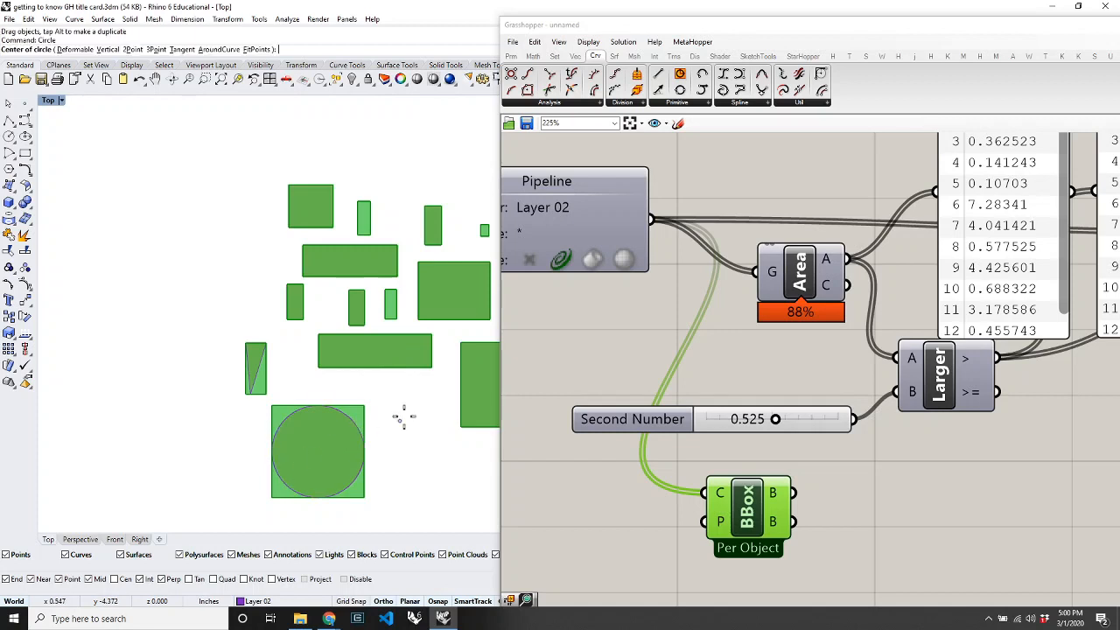
left_click(205, 240)
left_click(219, 160)
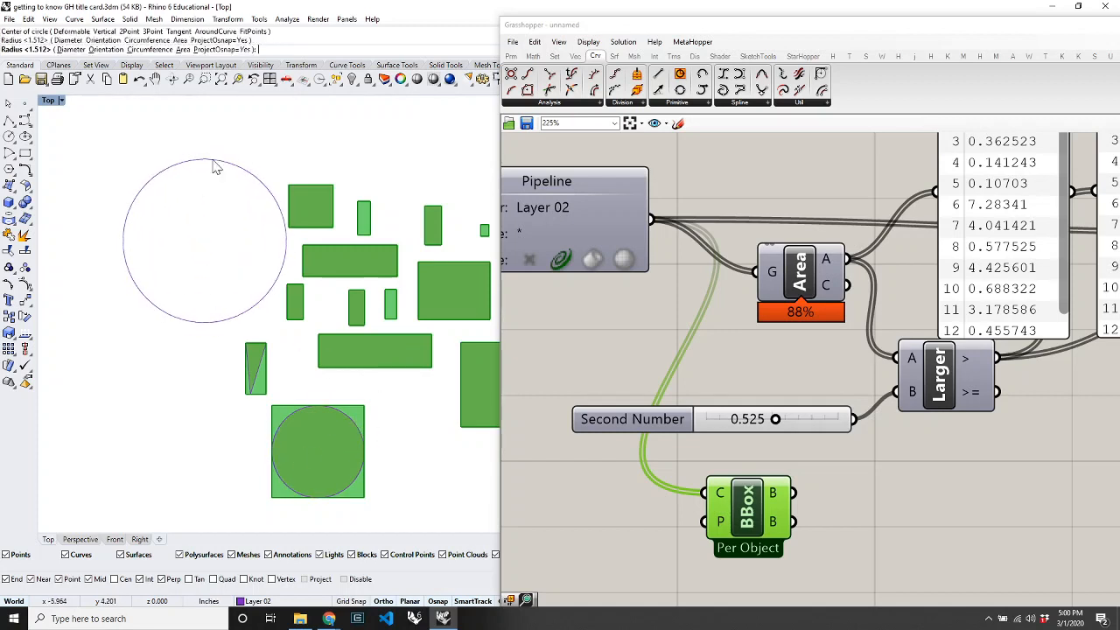
left_click_drag(228, 160, 200, 164)
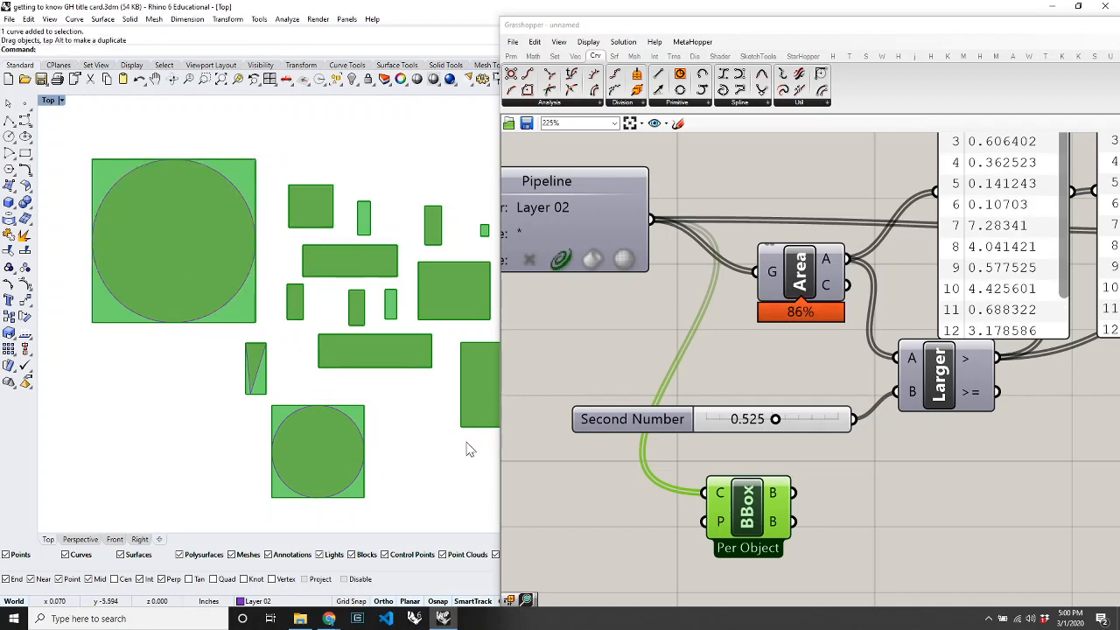
Move the Bounding Box component slightly and add a Deconstruct Box component beside its outputs.
left_click_drag(756, 516, 770, 528)
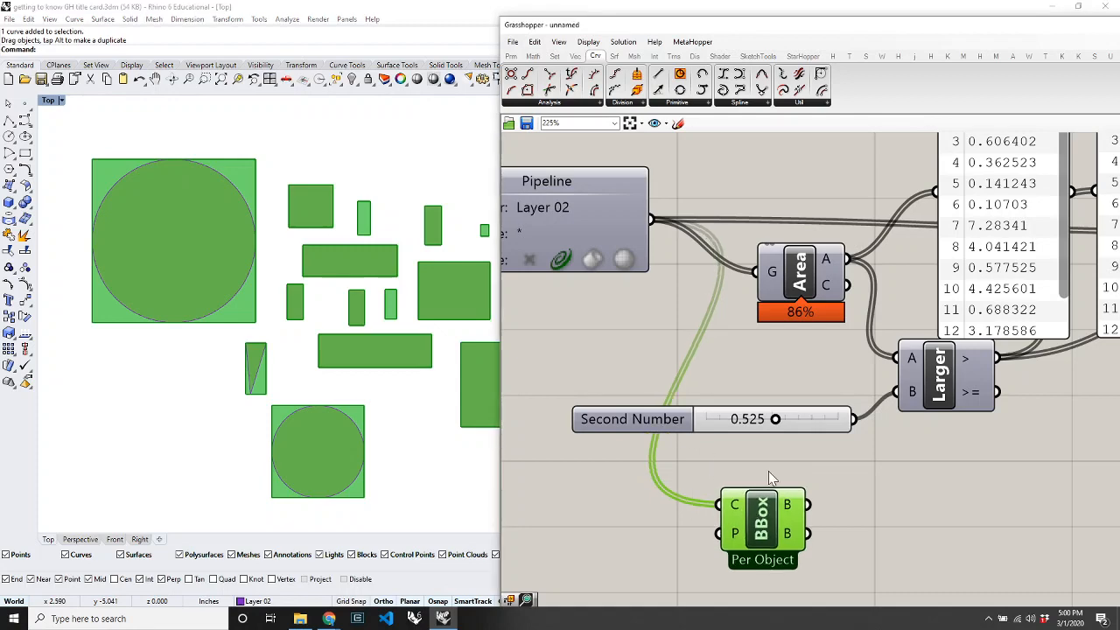
scroll(330, 332, "down", 3)
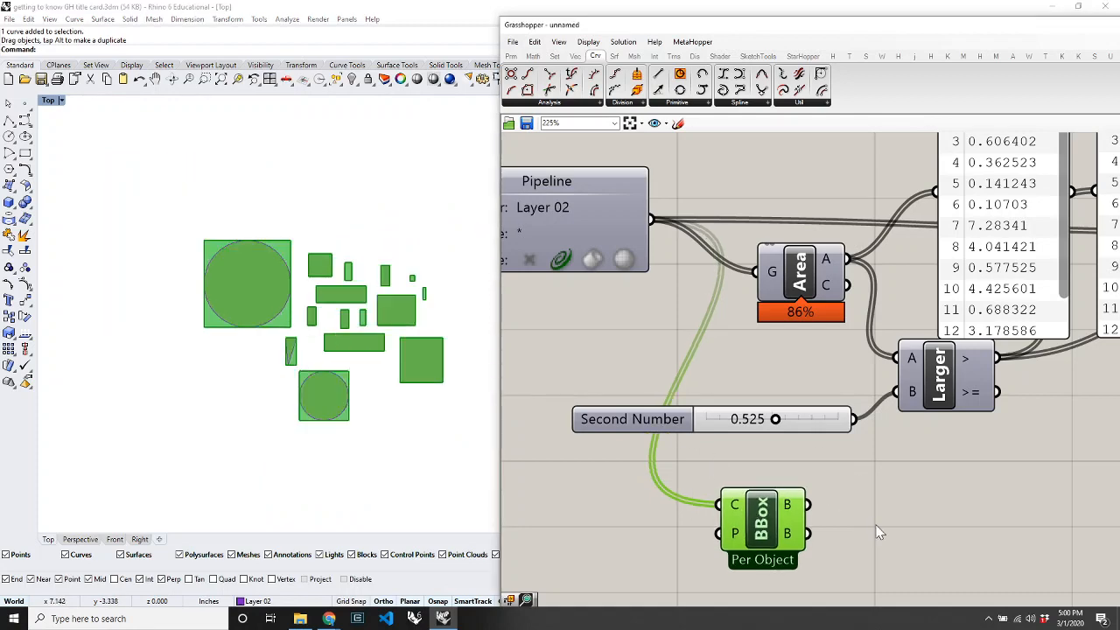
scroll(746, 453, "down", 2)
scroll(747, 453, "up", 4)
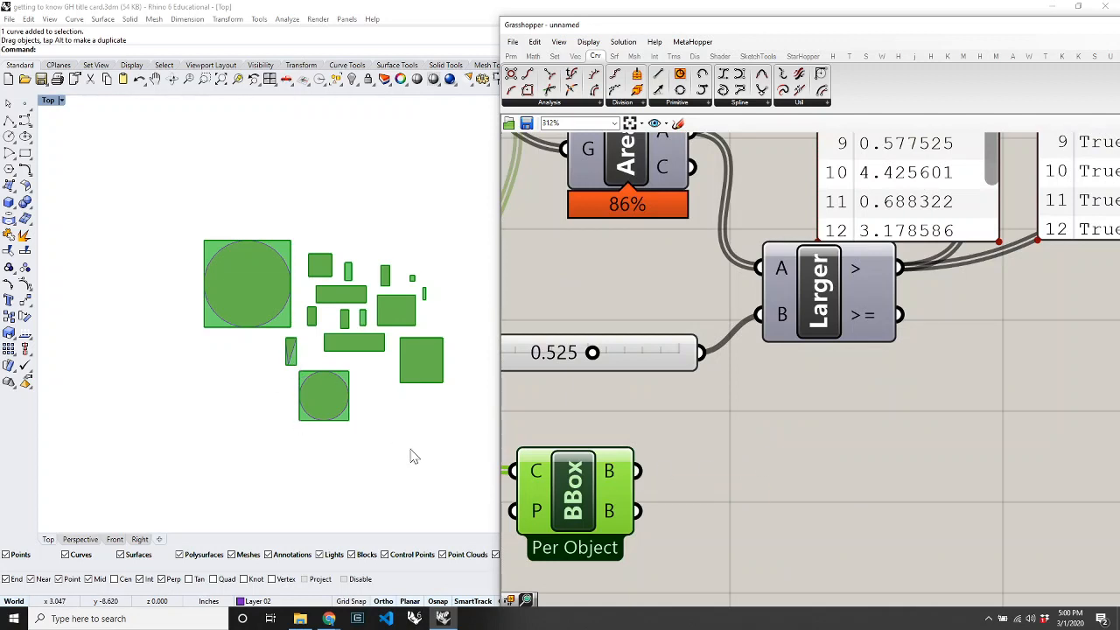
left_click(714, 499)
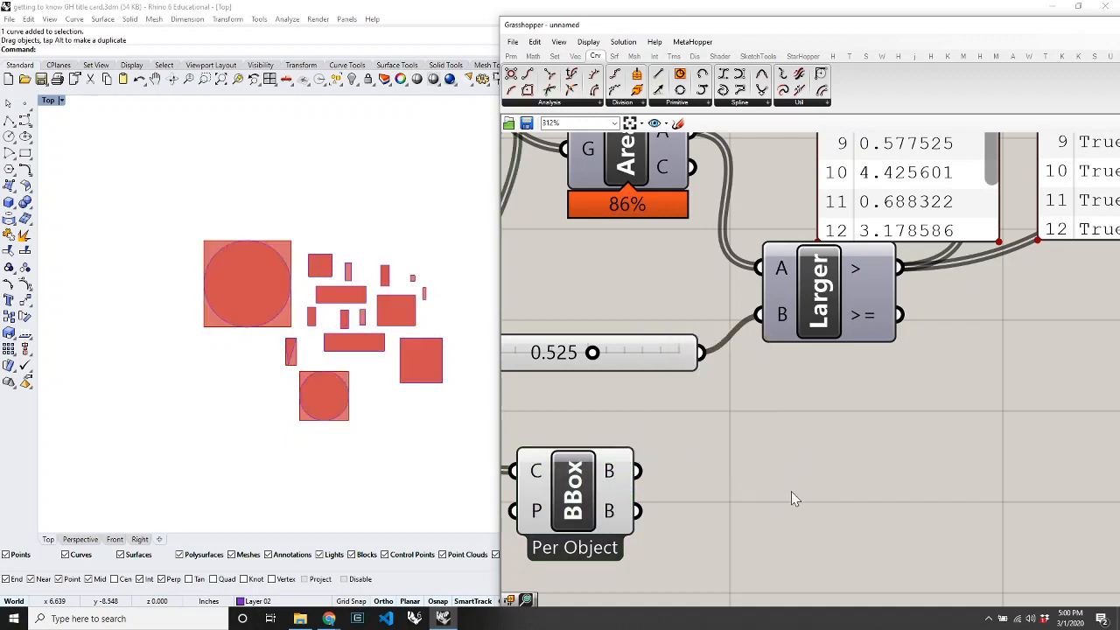
mouse_move(626, 503)
double_click(747, 463)
type("dec")
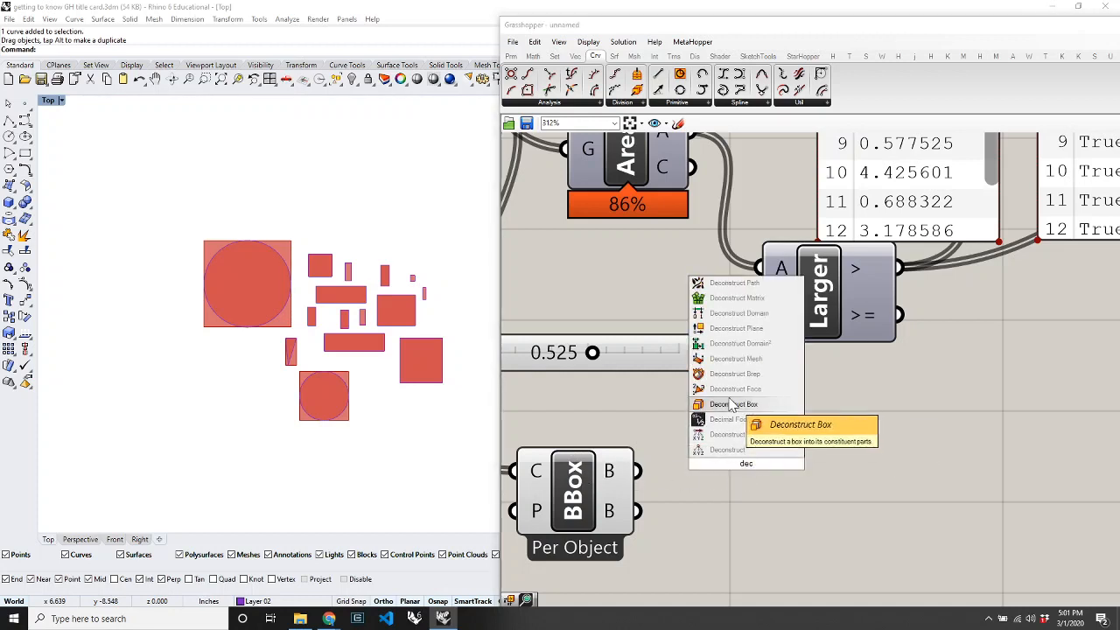
left_click(733, 404)
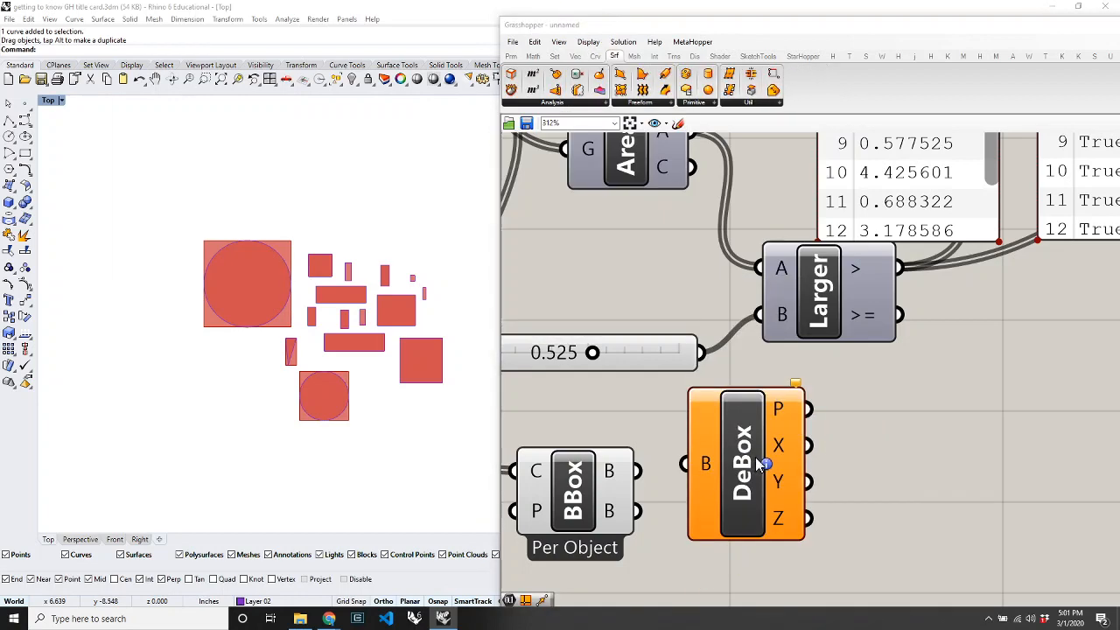
Connect the Bounding Box component's box output to the Deconstruct Box component's B input.
left_click(615, 58)
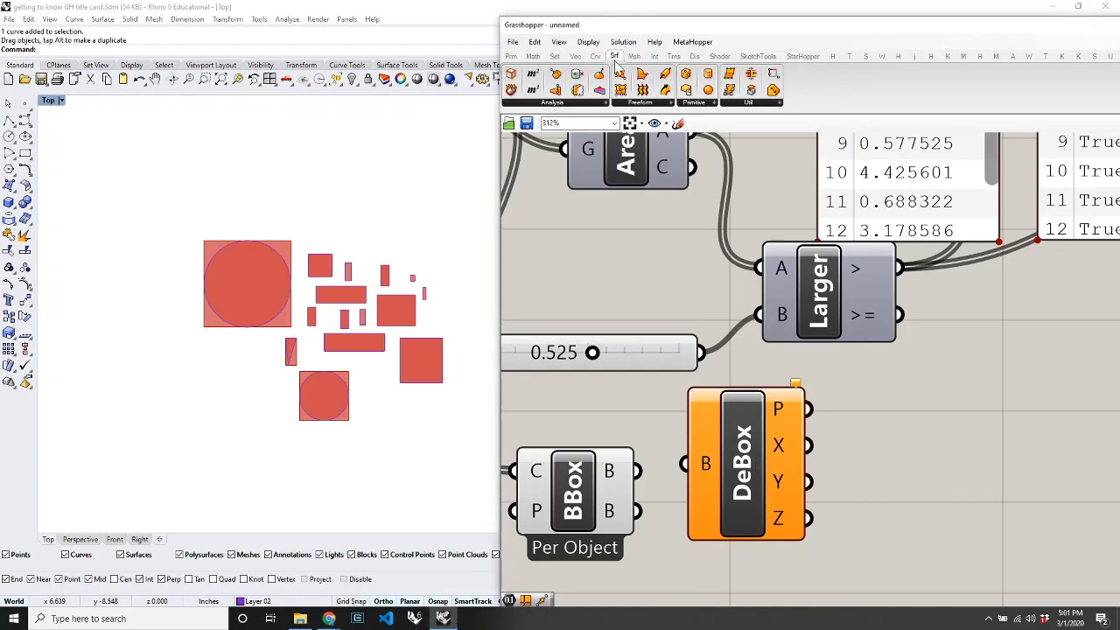
left_click(576, 105)
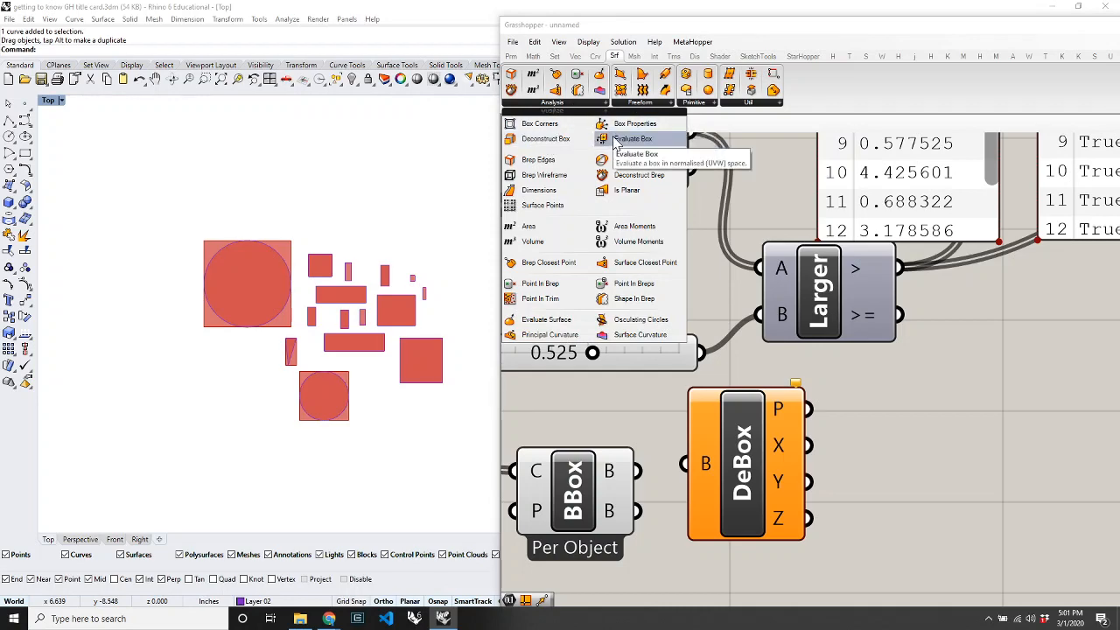
left_click(896, 501)
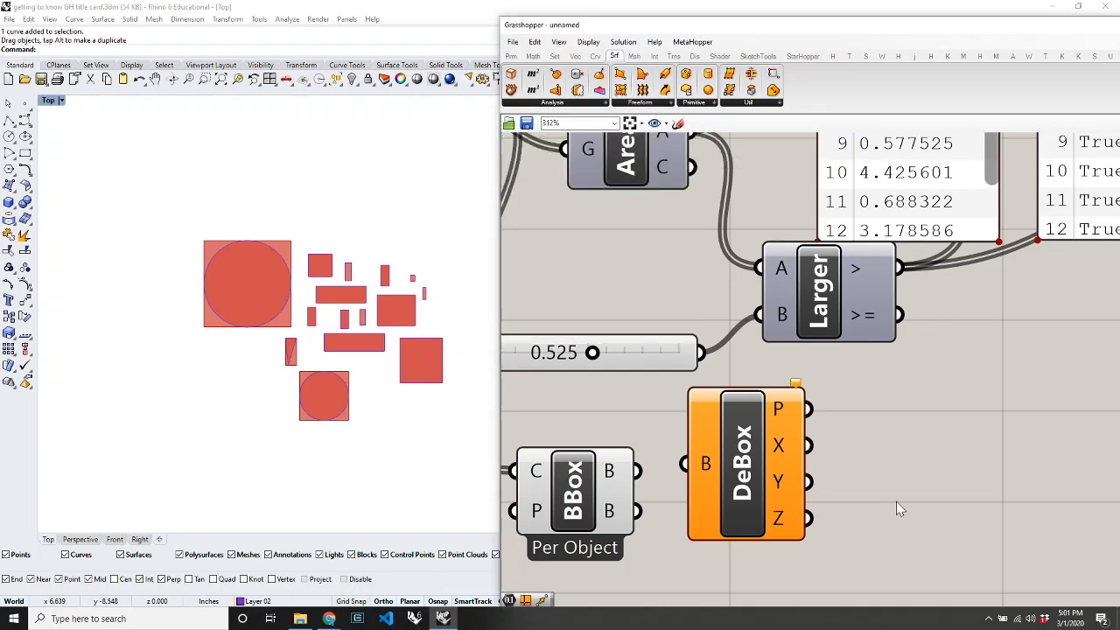
scroll(741, 498, "down", 2)
left_click_drag(663, 478, 714, 479)
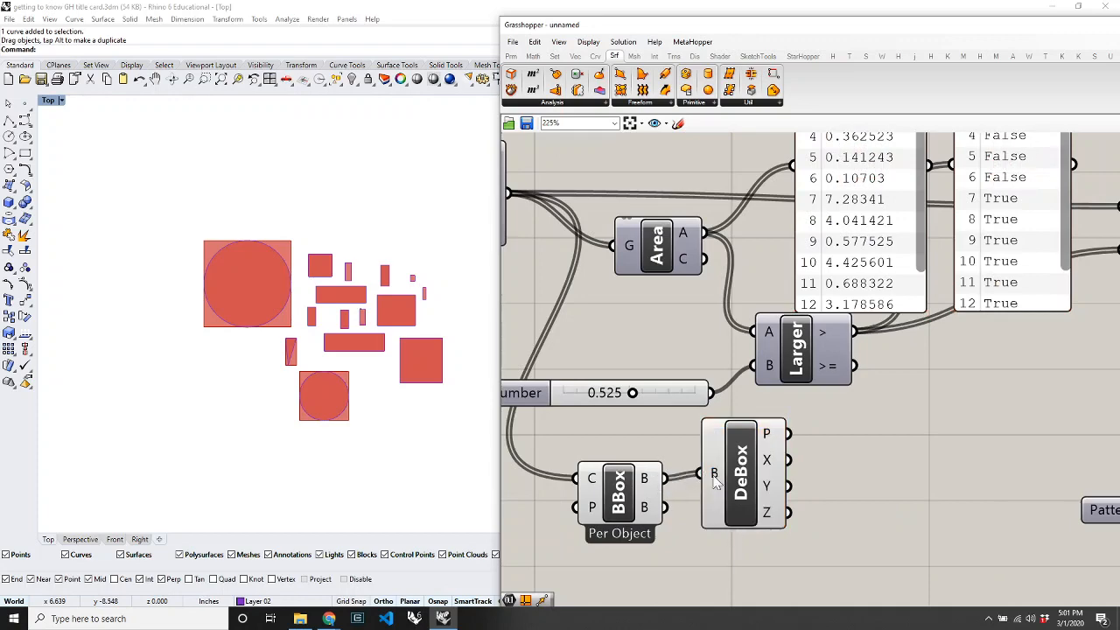
Examine the Deconstruct Box's Y dimension output and compare it with the bounding boxes around the Rhino shapes.
scroll(740, 437, "down", 7)
scroll(815, 482, "up", 5)
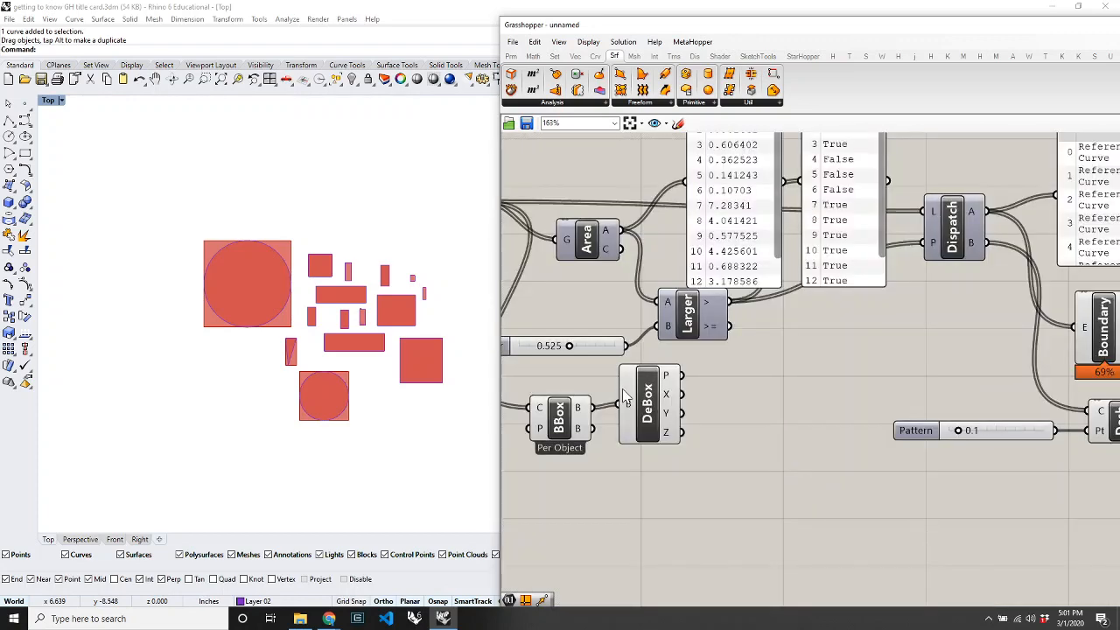
scroll(624, 398, "up", 3)
left_click(656, 404)
left_click(842, 492)
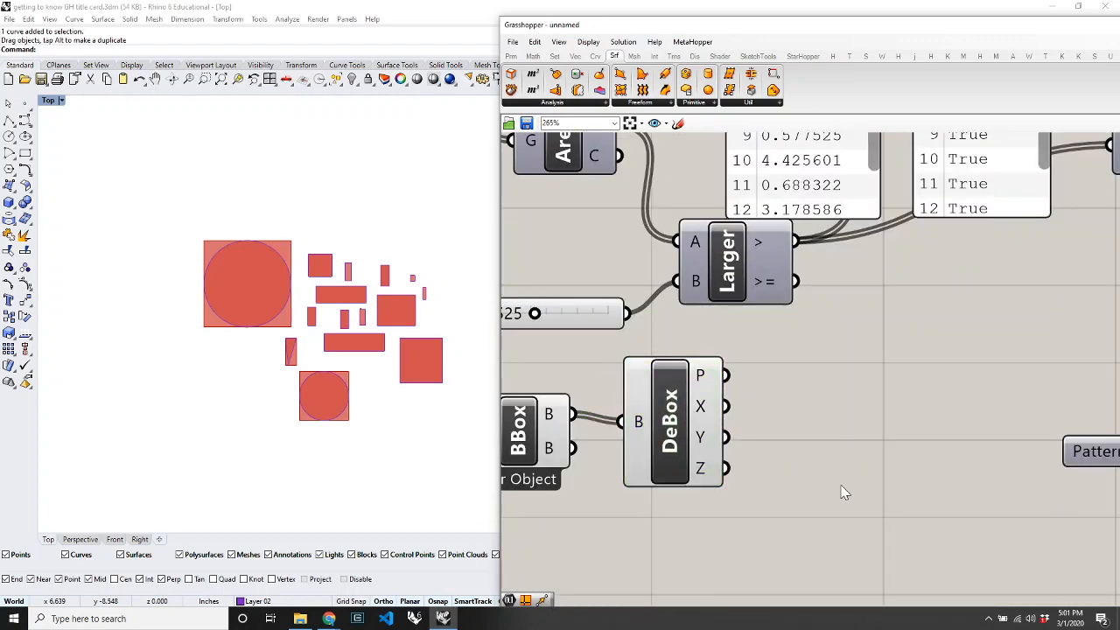
mouse_move(707, 437)
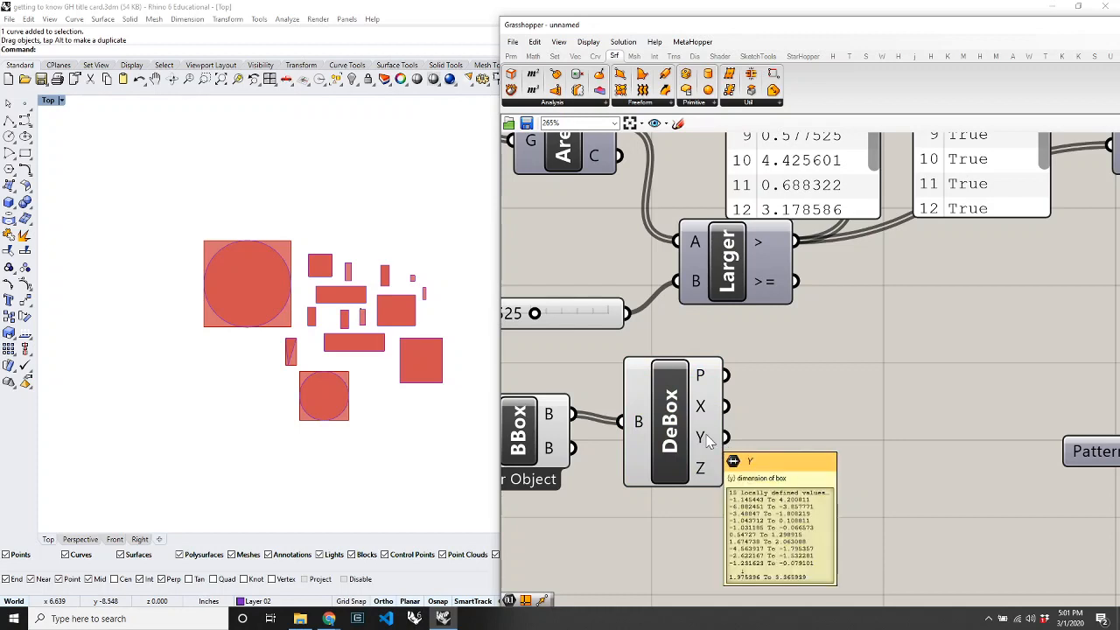
scroll(320, 431, "up", 5)
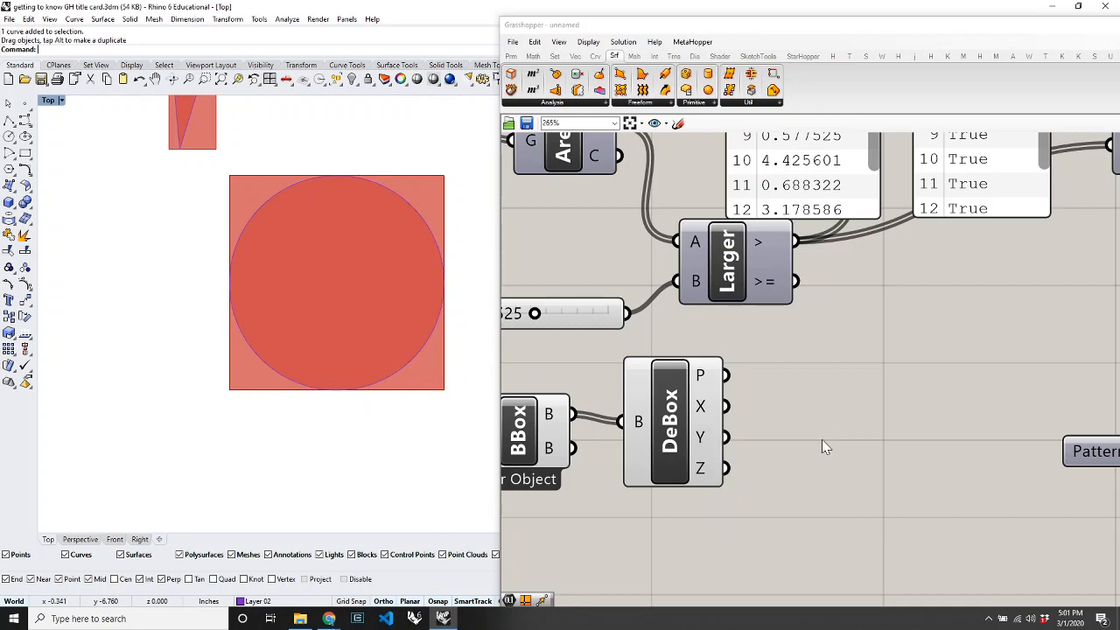
scroll(368, 434, "down", 5)
scroll(430, 379, "up", 3)
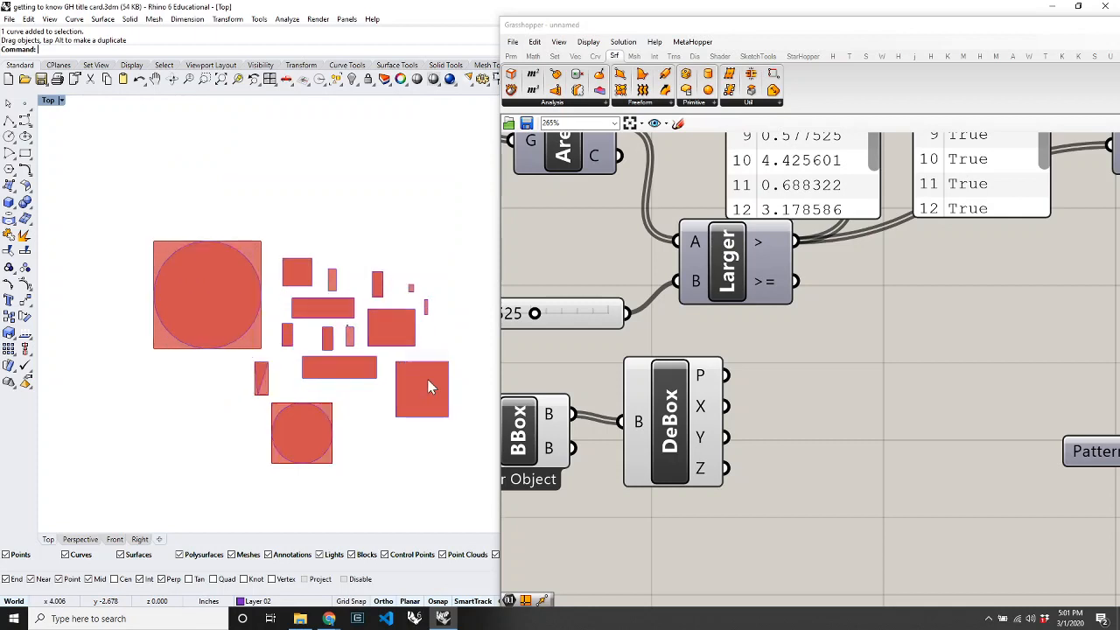
left_click(822, 392)
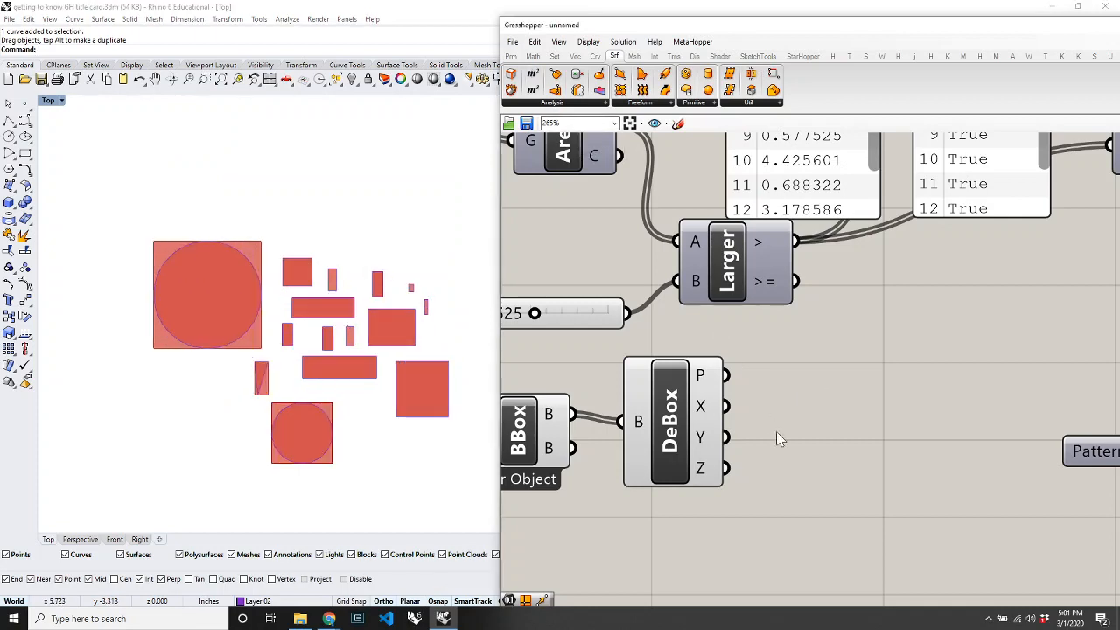
Add a Number parameter and a panel, wire the Deconstruct Box's X output to the panel, and enlarge the panel to read all its domains.
left_click(511, 56)
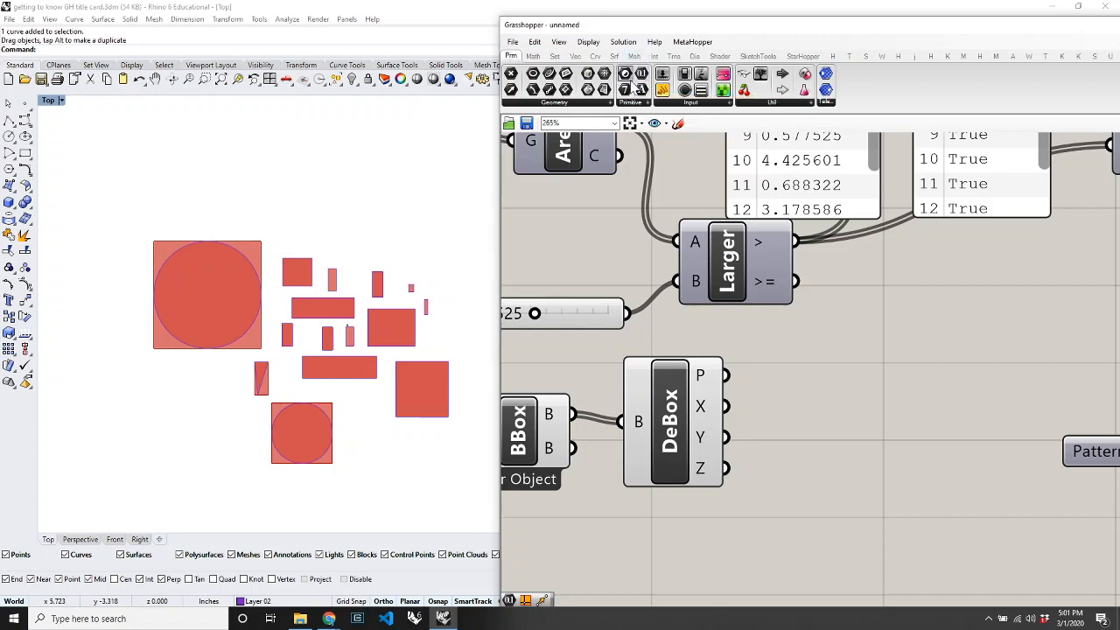
left_click(632, 102)
left_click_drag(674, 138, 892, 426)
left_click_drag(663, 90, 841, 490)
left_click_drag(726, 407, 749, 528)
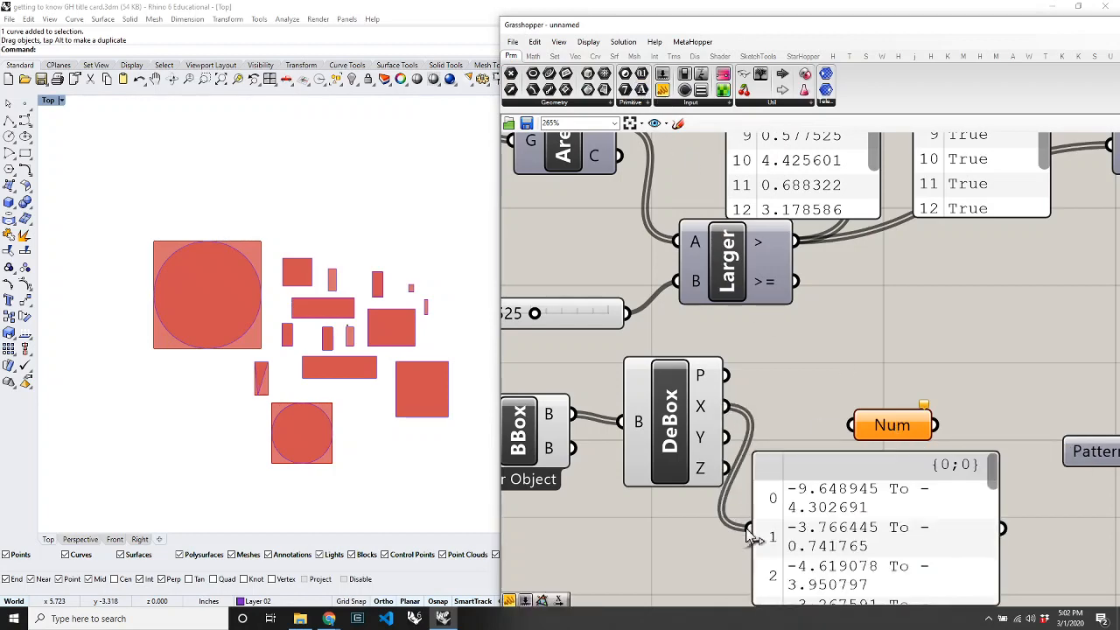
scroll(759, 295, "down", 2)
left_click_drag(930, 520, 1070, 588)
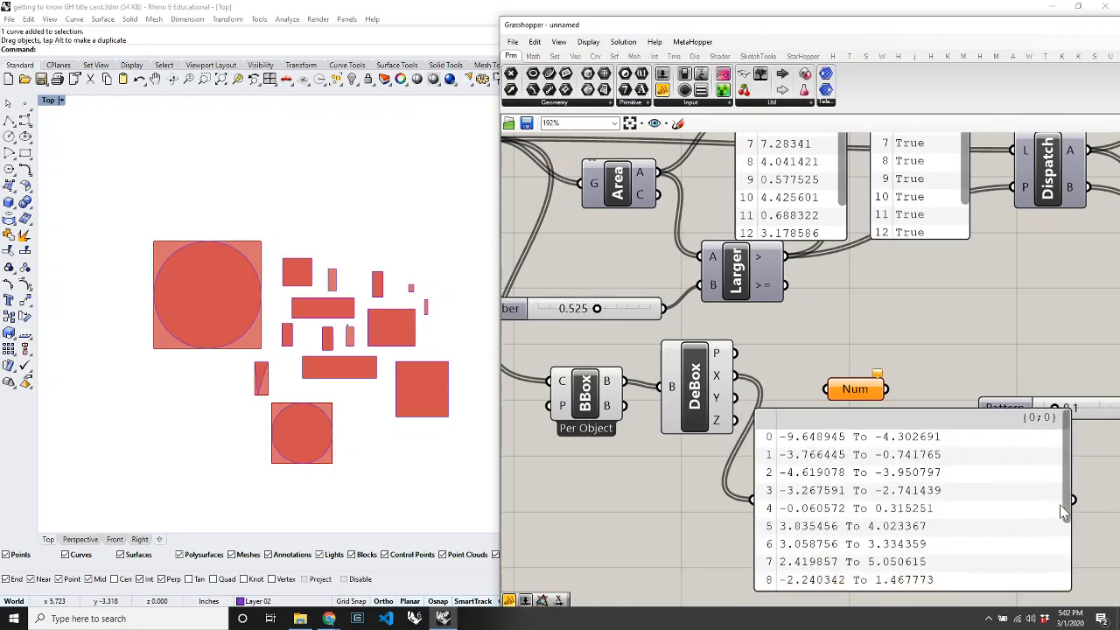
left_click_drag(1069, 514, 1059, 604)
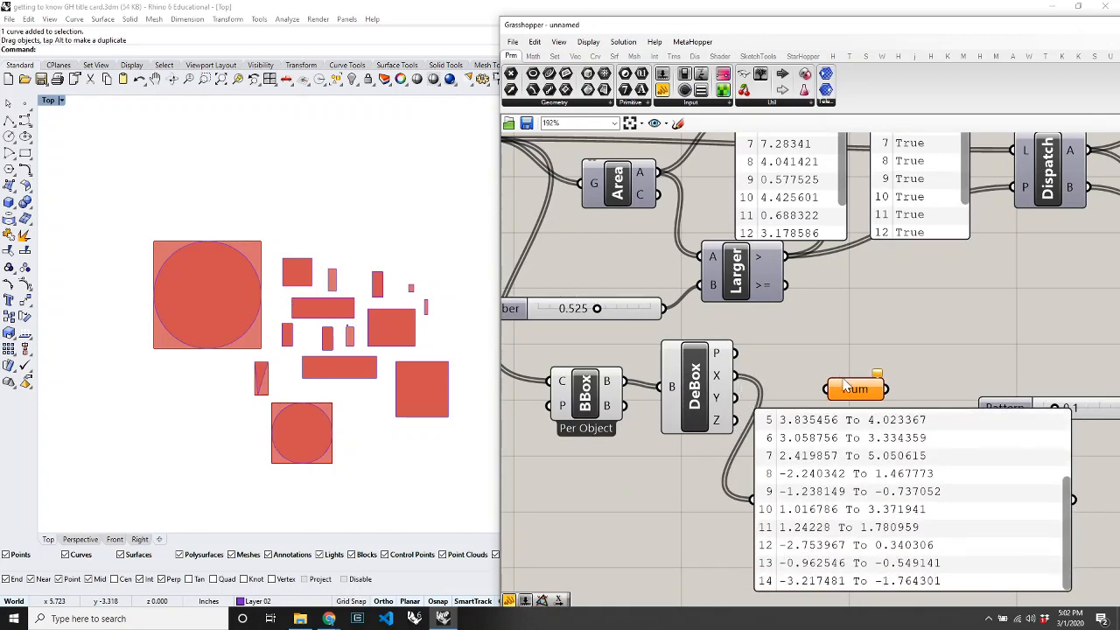
Insert the Number parameter between the Deconstruct Box's X output and the panel, and shift the panel away from the components.
left_click_drag(859, 389, 802, 369)
left_click_drag(735, 374, 750, 500)
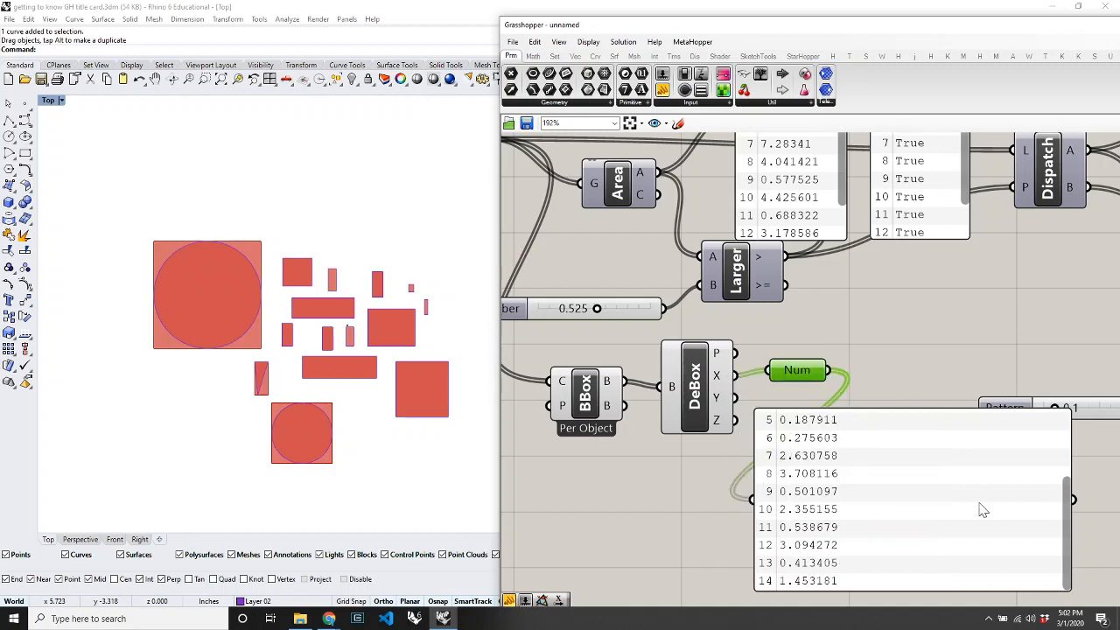
left_click_drag(1065, 534, 1066, 437)
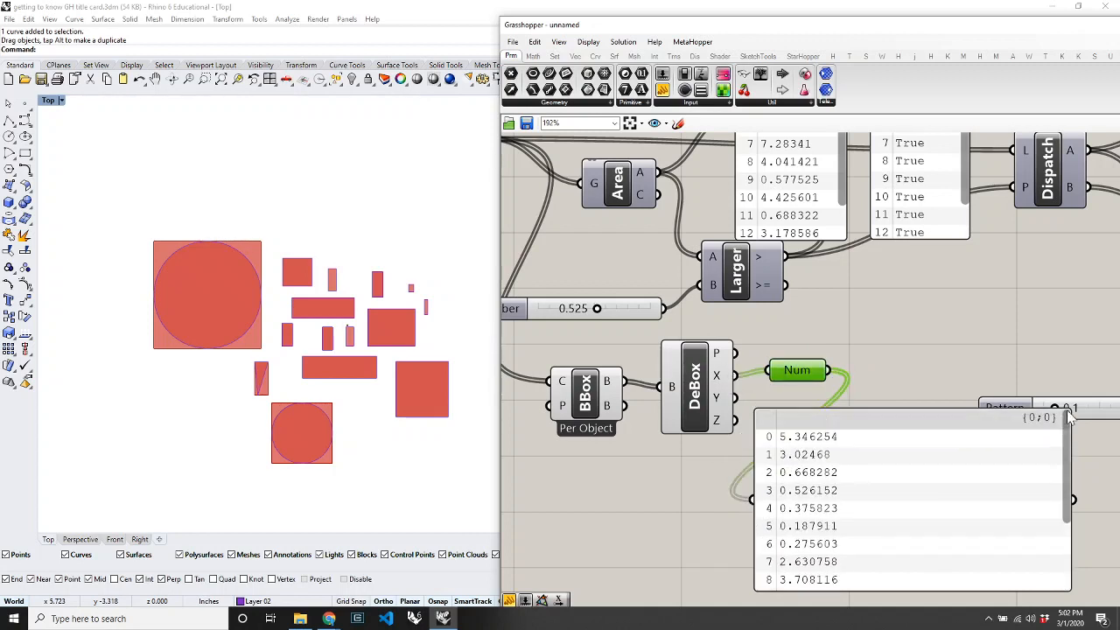
left_click(930, 462)
left_click_drag(930, 461, 1062, 461)
left_click(835, 327)
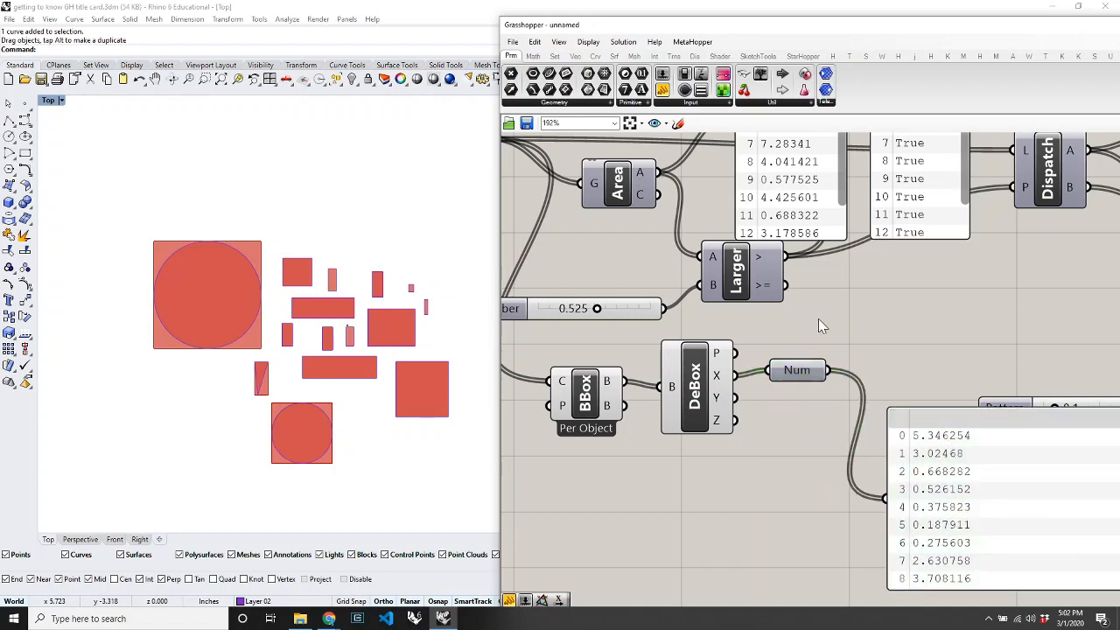
Feed the Number parameter's values into the Larger Than component's A input in place of the areas.
left_click_drag(829, 371, 721, 411)
left_click_drag(829, 371, 691, 256)
scroll(713, 337, "down", 5)
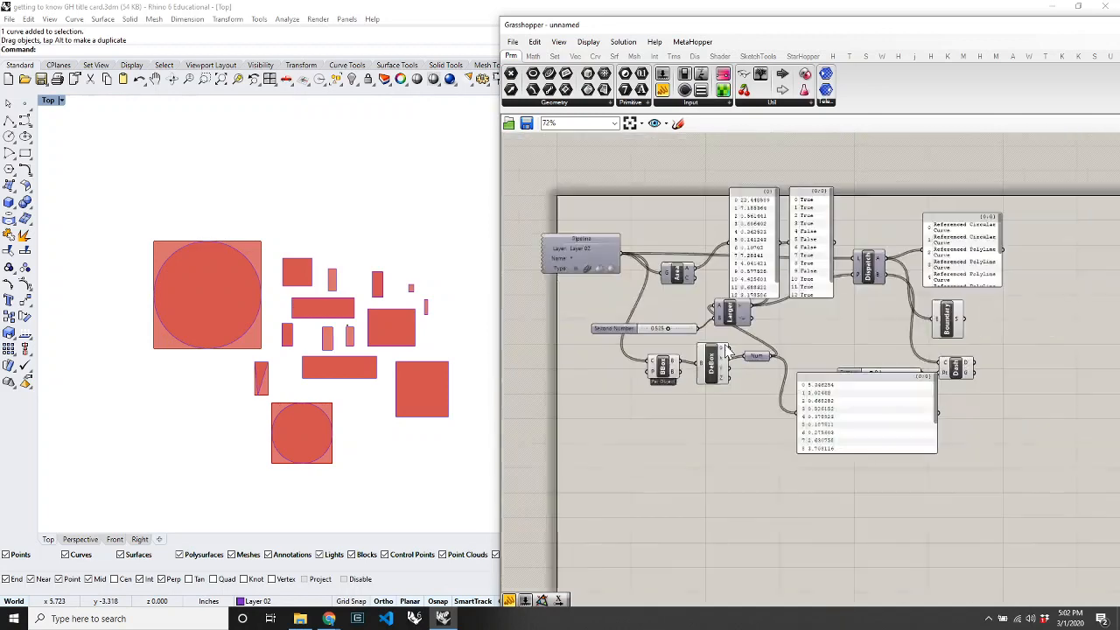
Turn off the preview of the pipeline, area, bounding box and comparison components, leaving the Dispatch results displayed.
left_click_drag(809, 201, 620, 420)
right_click(619, 421)
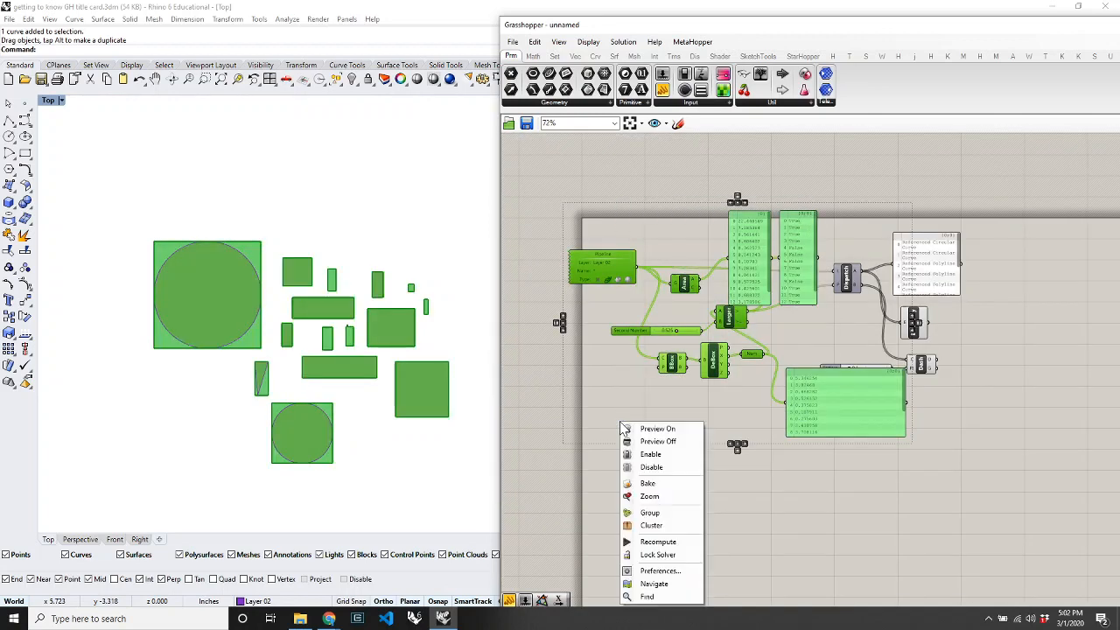
left_click(651, 447)
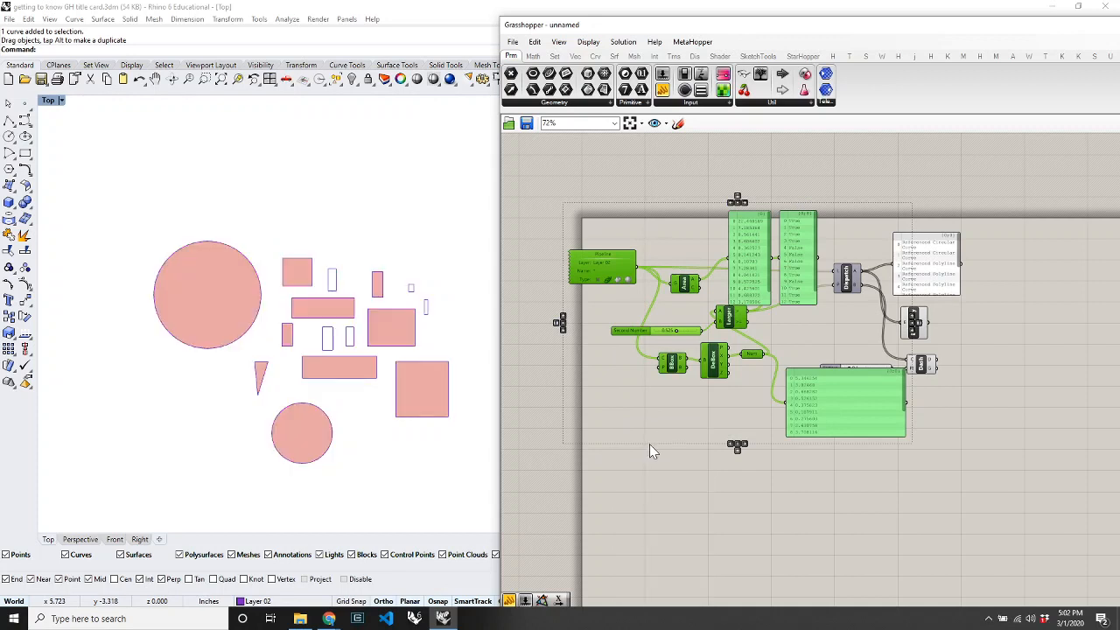
scroll(674, 317, "up", 2)
left_click(652, 350)
Raise the Second Number slider to 1.000 and inspect the filled shapes in the Rhino view.
scroll(651, 350, "up", 1)
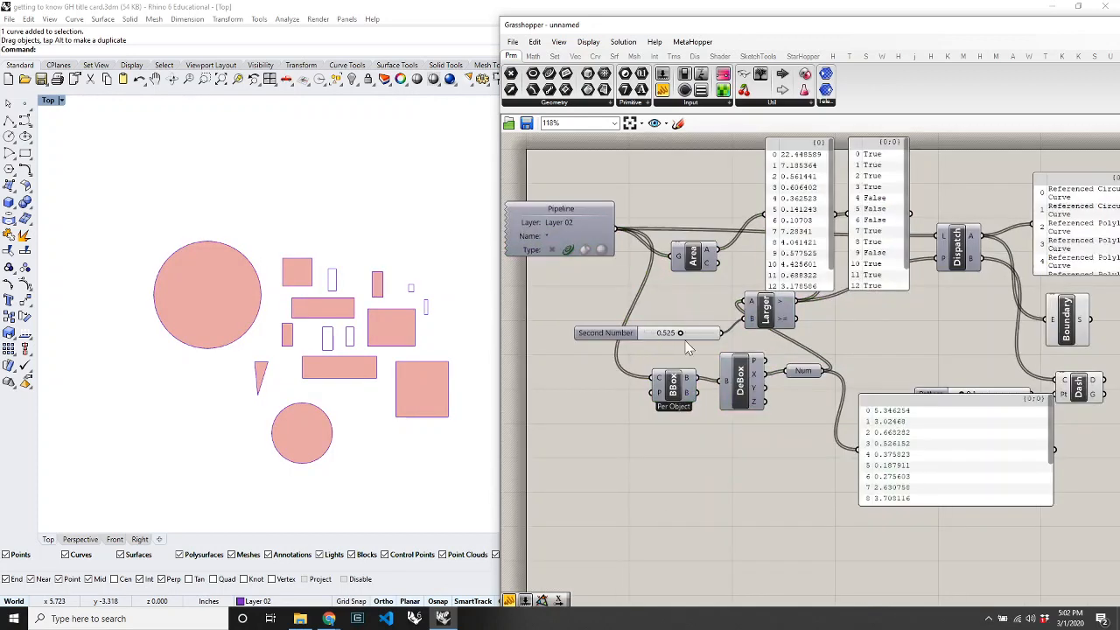
left_click_drag(681, 335, 743, 341)
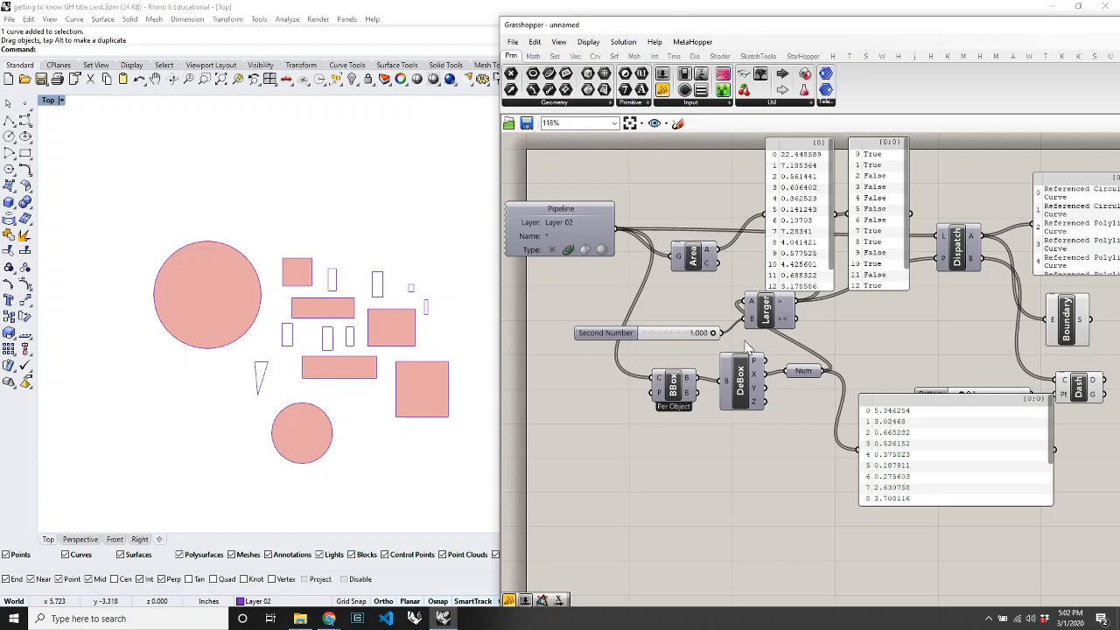
left_click(398, 462)
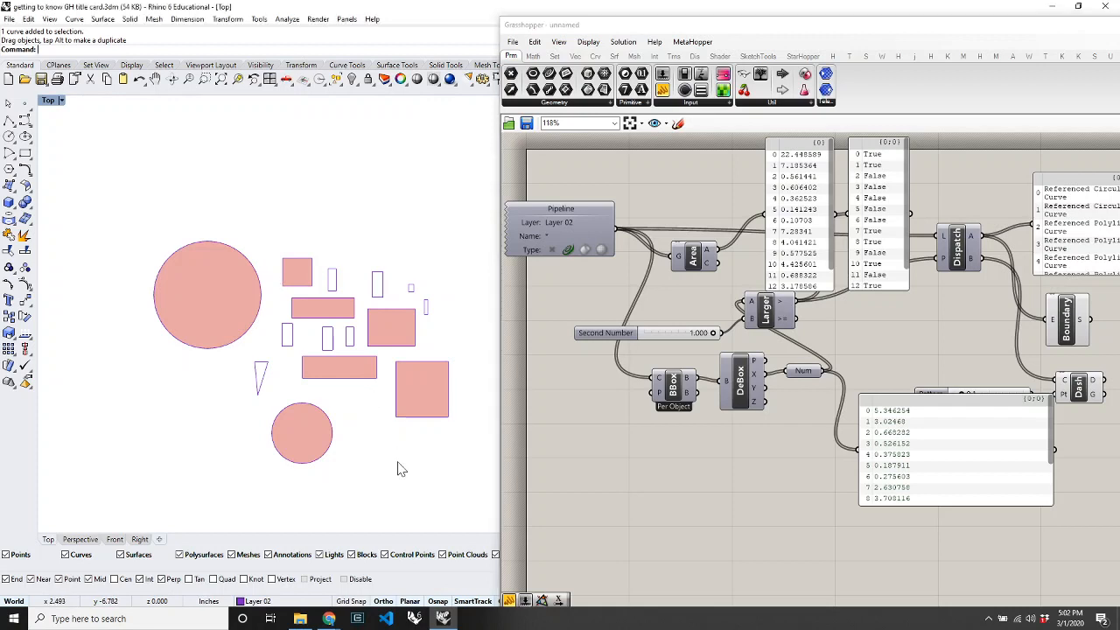
scroll(393, 453, "up", 4)
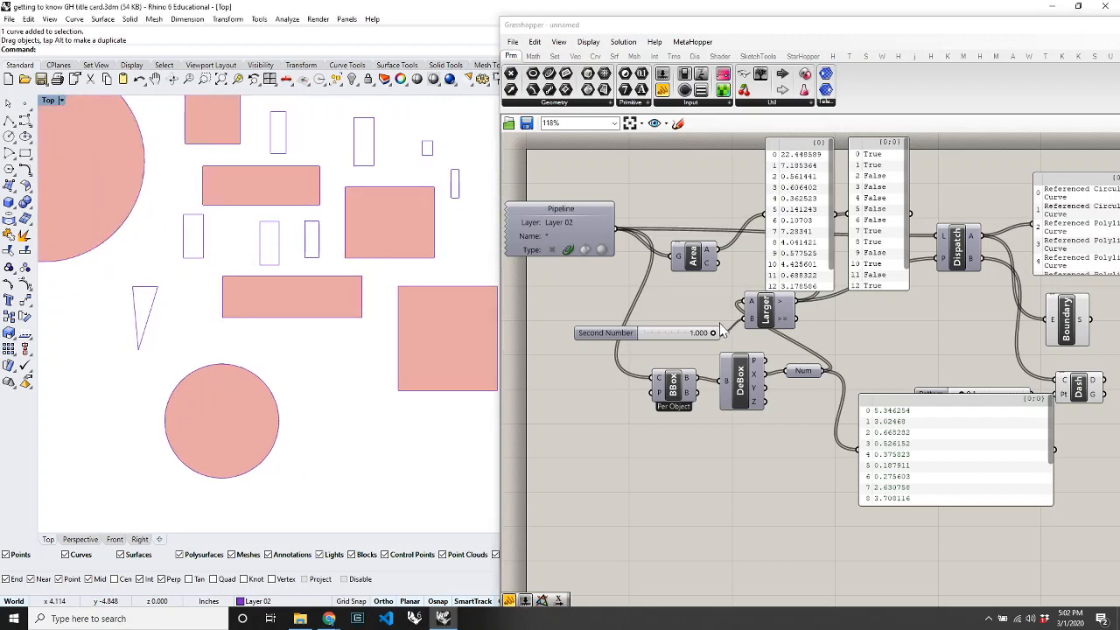
mouse_move(715, 334)
left_mouse_down()
mouse_move(664, 335)
mouse_move(721, 337)
left_mouse_up()
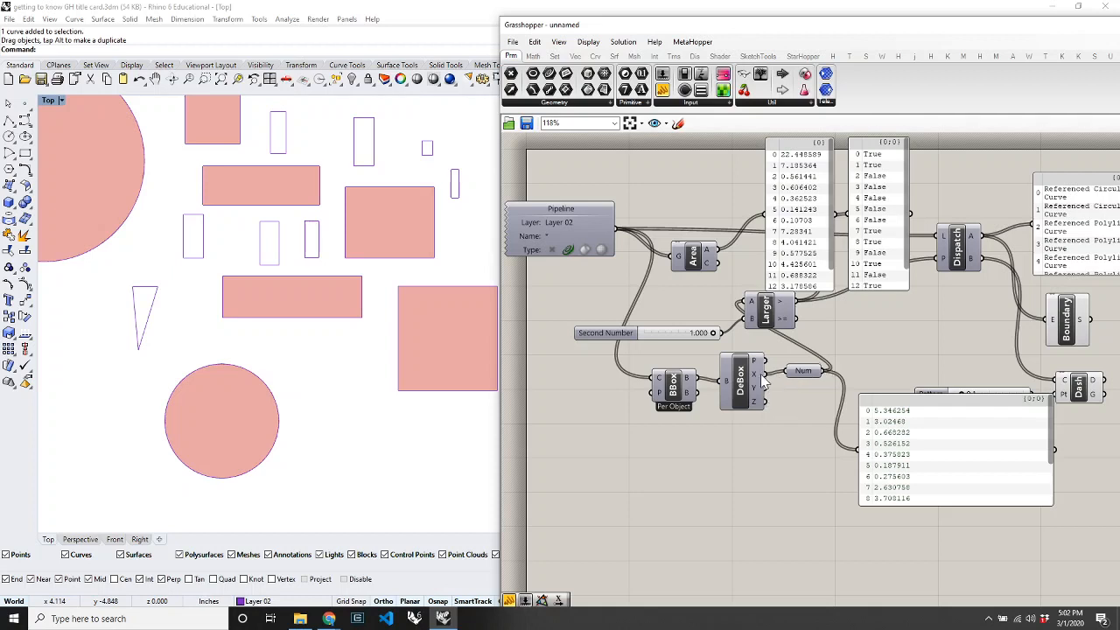
Try the boxes' Y dimension in the test by rewiring the Number parameter, inspect the shapes, and reconnect the X output.
left_click_drag(764, 388, 787, 371)
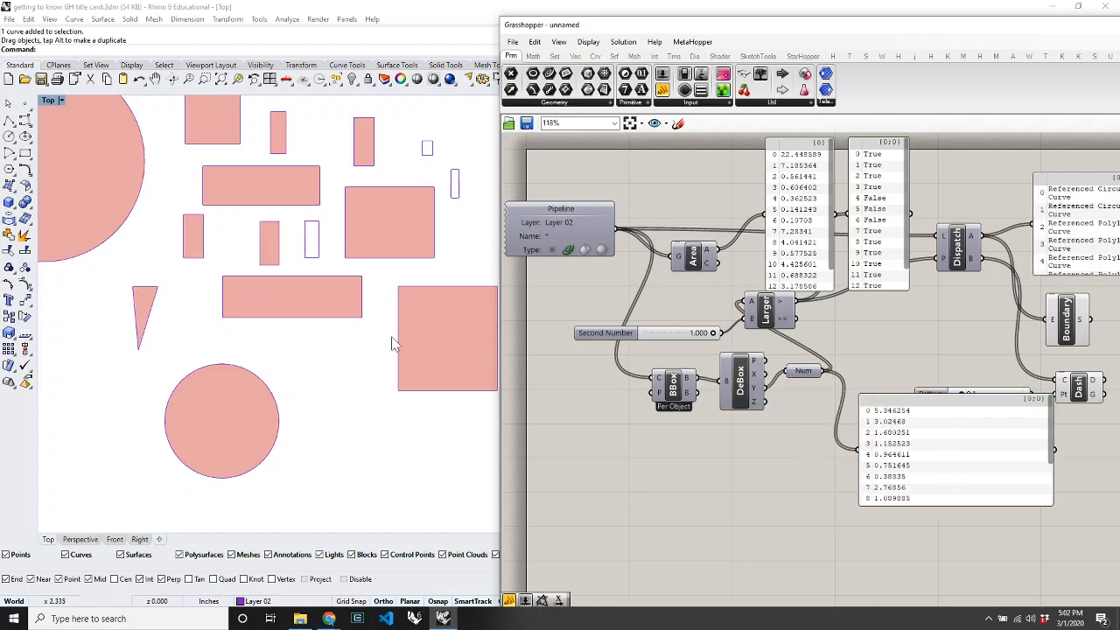
scroll(300, 297, "down", 3)
scroll(302, 279, "up", 5)
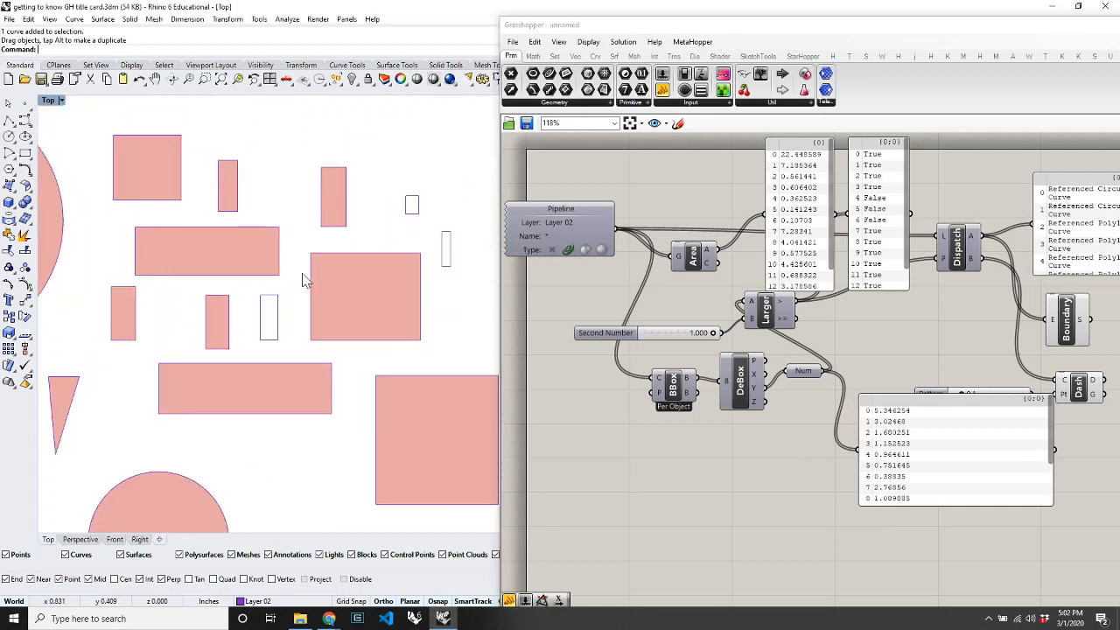
scroll(289, 313, "down", 4)
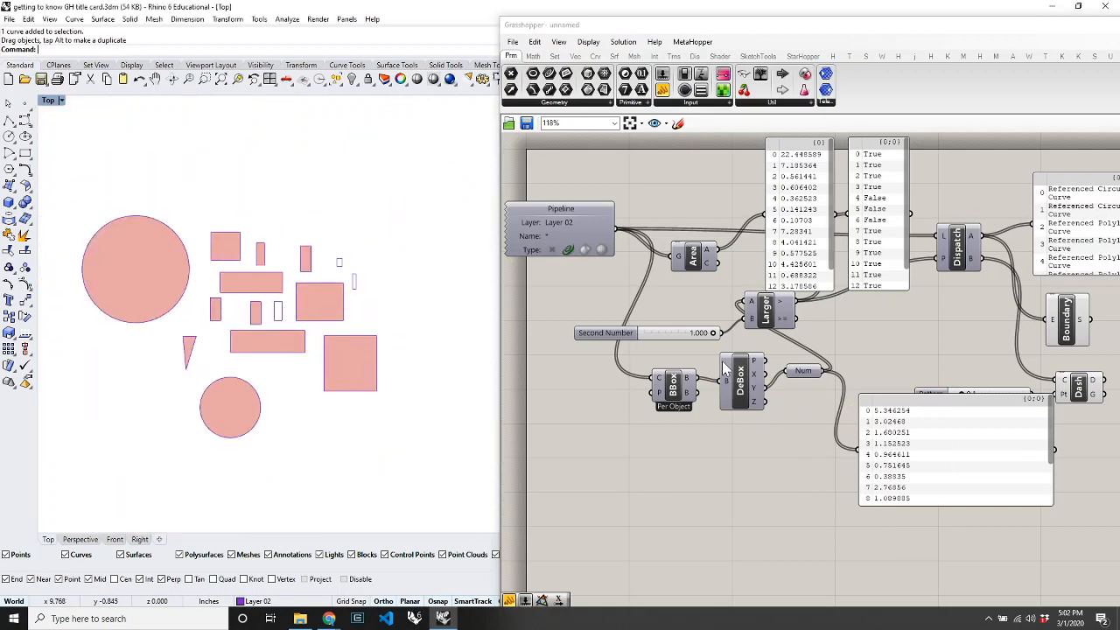
left_click_drag(770, 387, 791, 372)
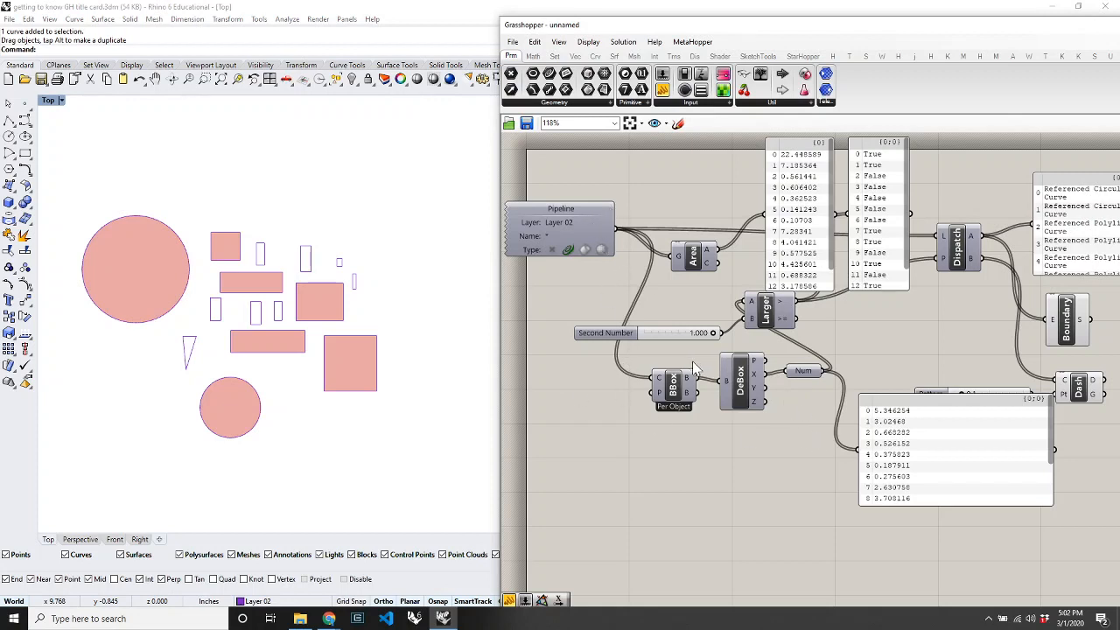
Add a panel near the Bounding Box, wire the Pipeline's curve output to it, and enlarge it to show the whole list.
left_click_drag(662, 90, 665, 440)
left_click_drag(618, 231, 611, 440)
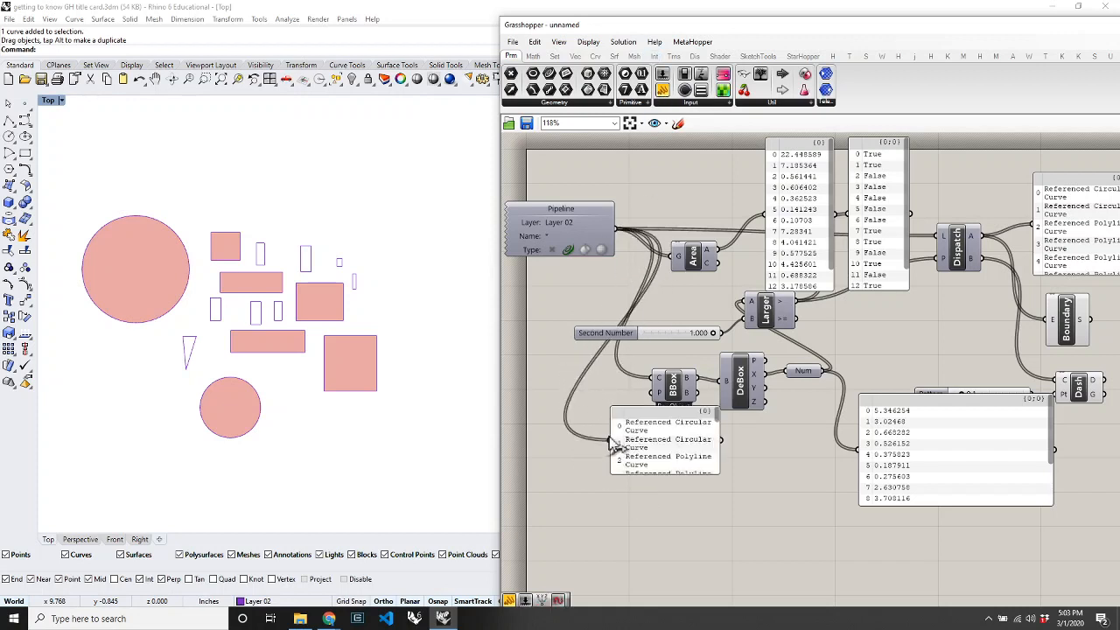
left_click_drag(717, 473, 782, 597)
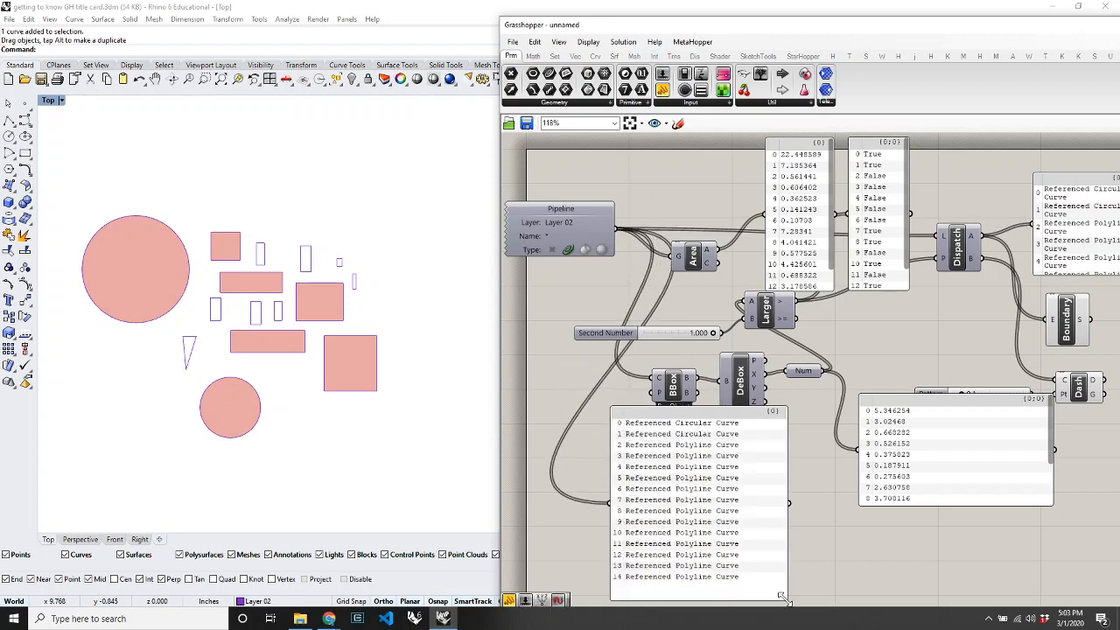
Move the curve list panel down clear of the Bounding Box and Deconstruct Box components and read its curve types.
scroll(666, 382, "down", 3)
scroll(623, 435, "up", 3)
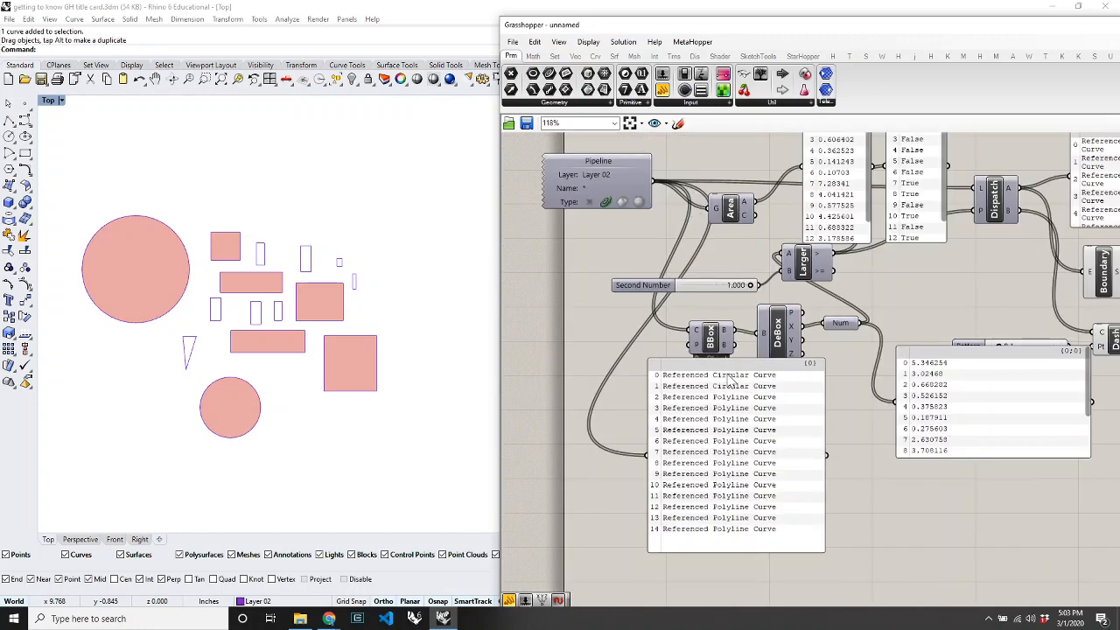
left_click_drag(707, 374, 707, 403)
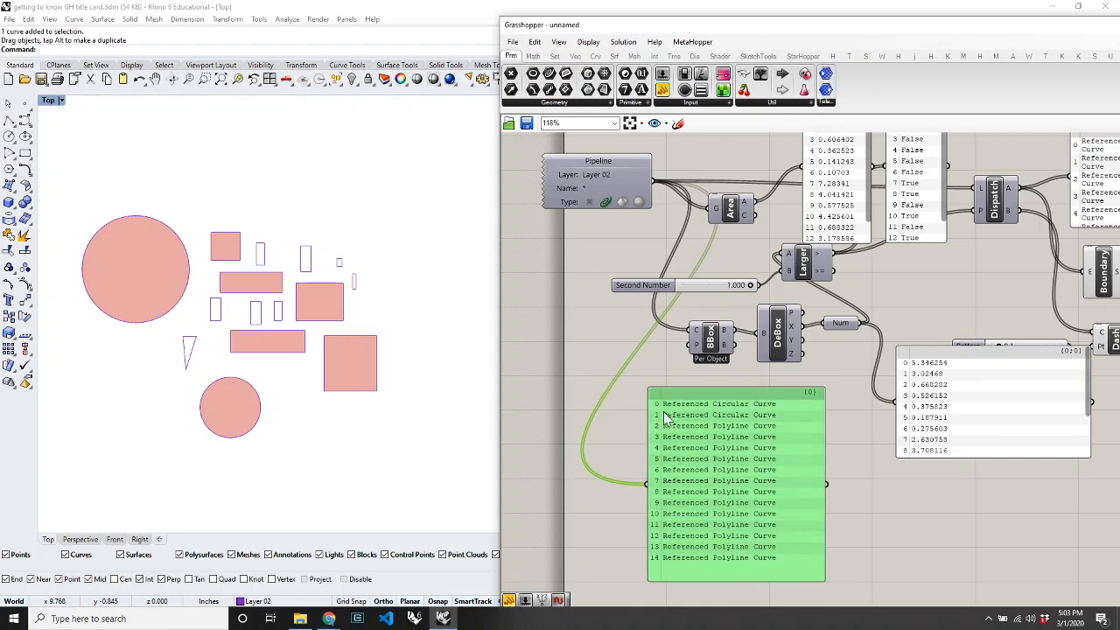
scroll(836, 227, "down", 3)
scroll(872, 271, "up", 3)
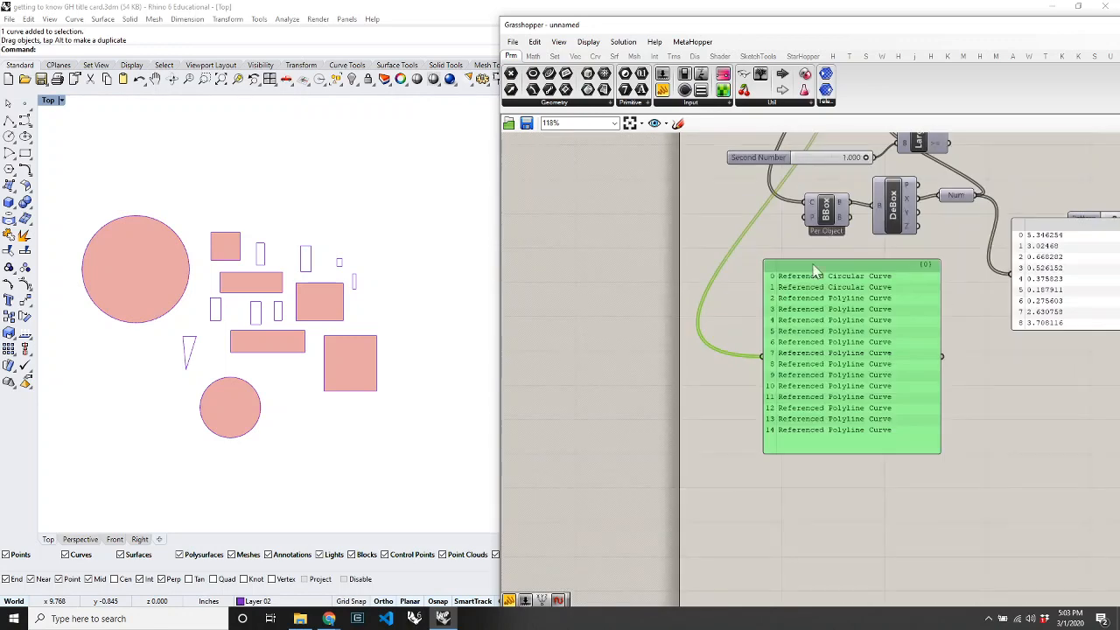
scroll(873, 272, "up", 1)
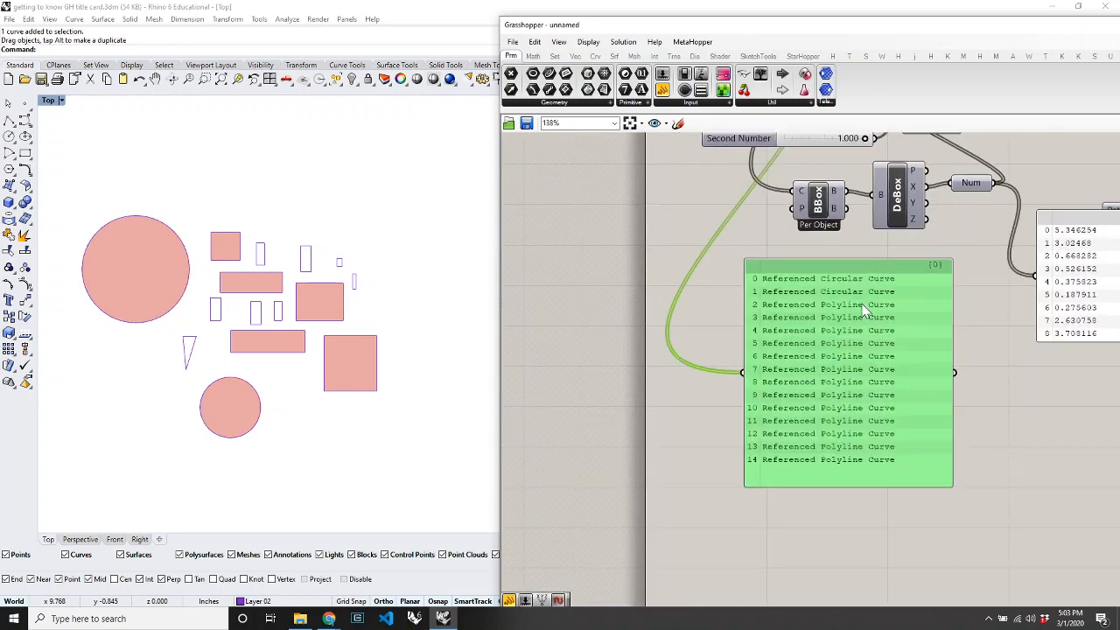
Narrow the curve list panel so it fits closely around its text.
scroll(864, 309, "down", 2)
scroll(807, 383, "down", 4)
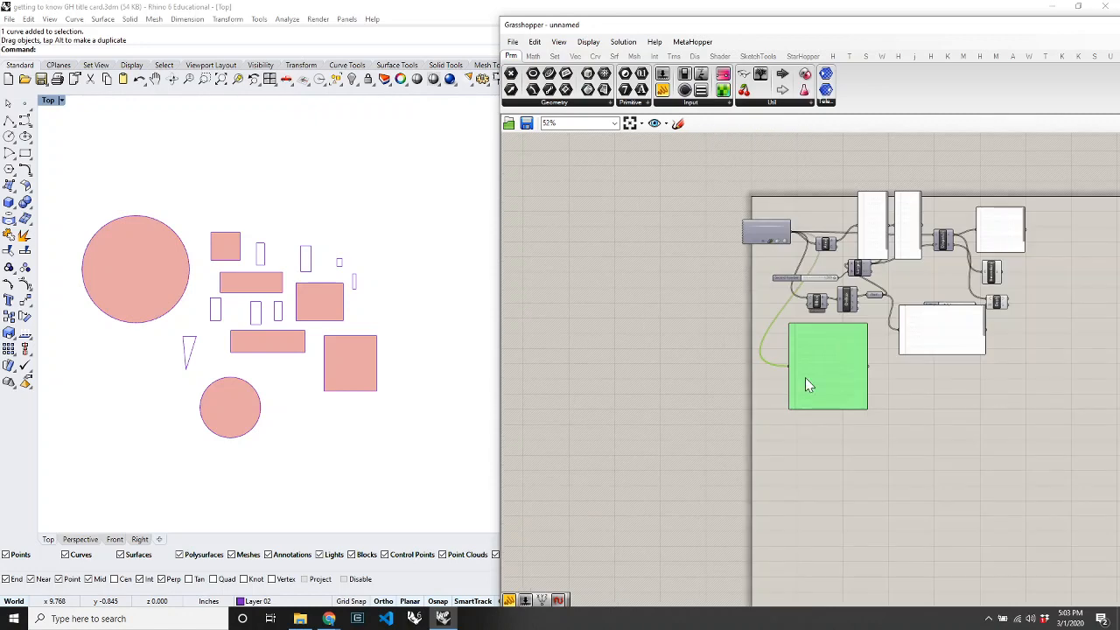
scroll(806, 382, "up", 9)
scroll(760, 327, "down", 1)
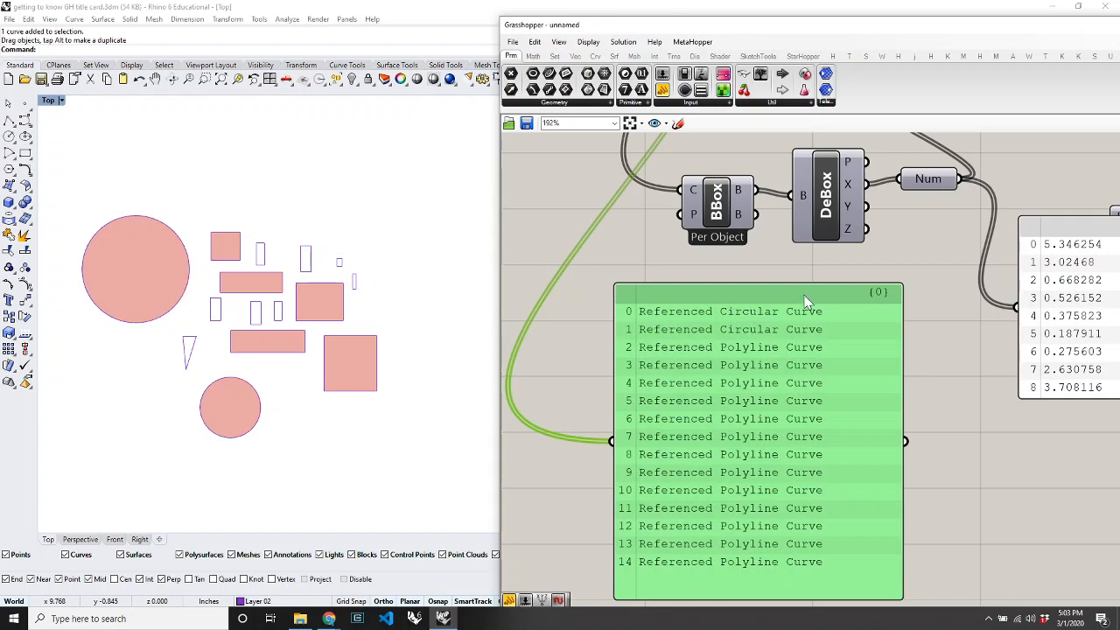
left_click_drag(900, 487, 852, 496)
Draw two circles in the Rhino Top view, one with radius about 2.67 beyond the small rectangles and one about 1.25 above the shapes.
left_click(463, 322)
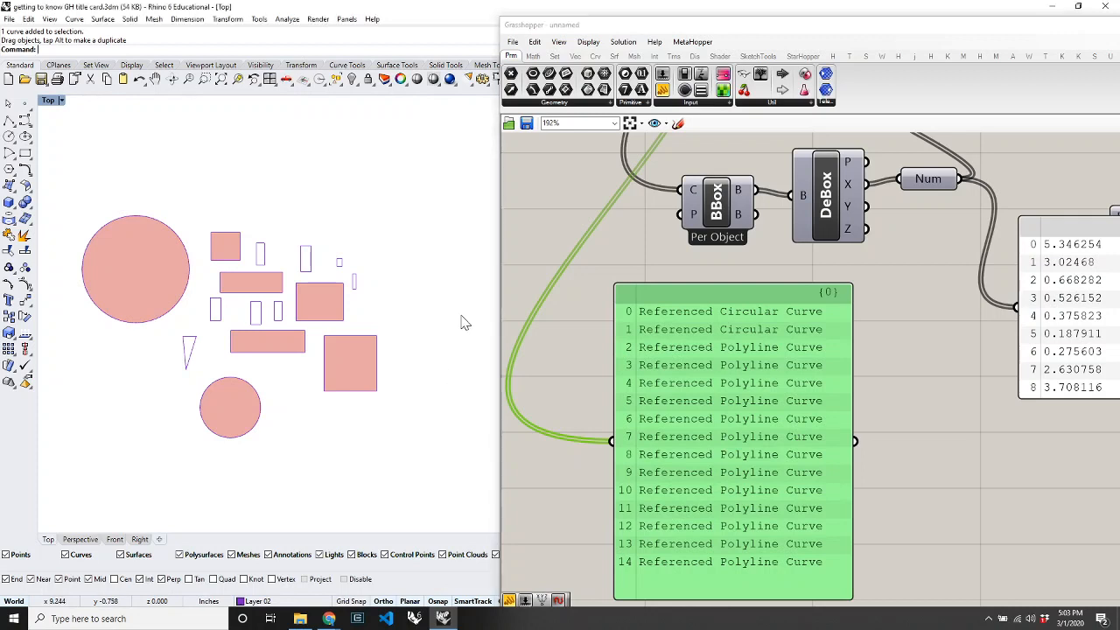
key("Return")
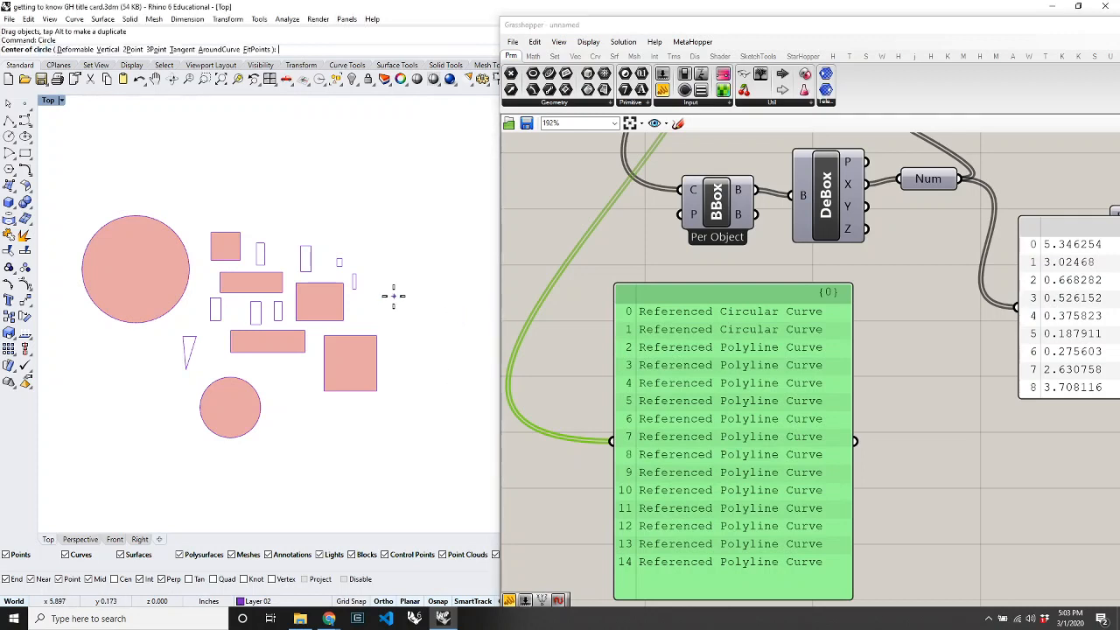
left_click(394, 281)
left_click(432, 318)
key("Return")
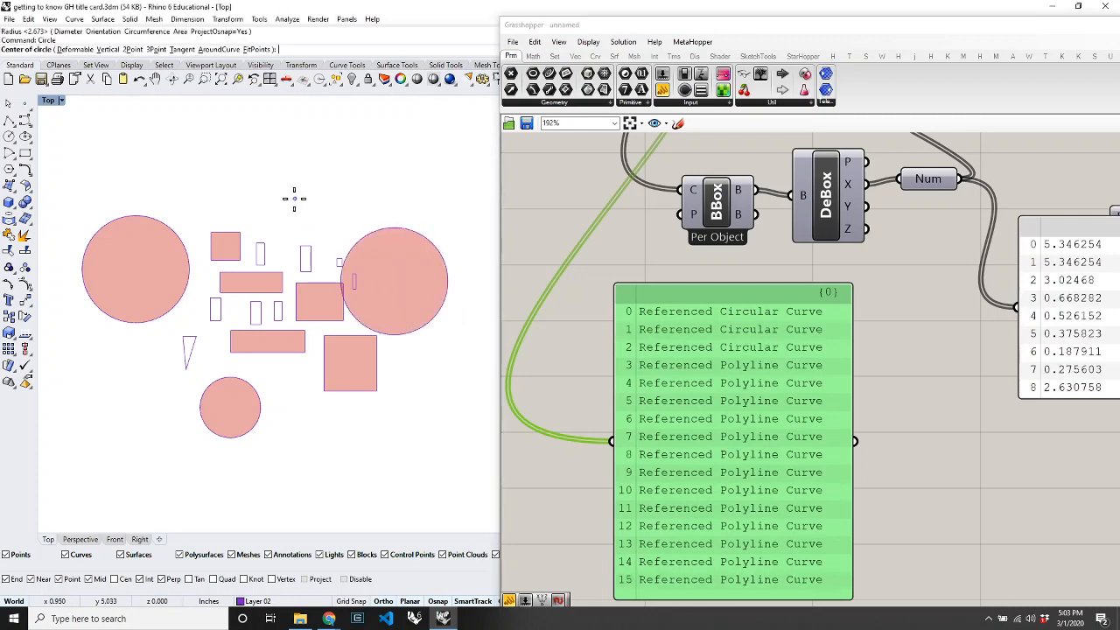
left_click(292, 212)
left_click(268, 214)
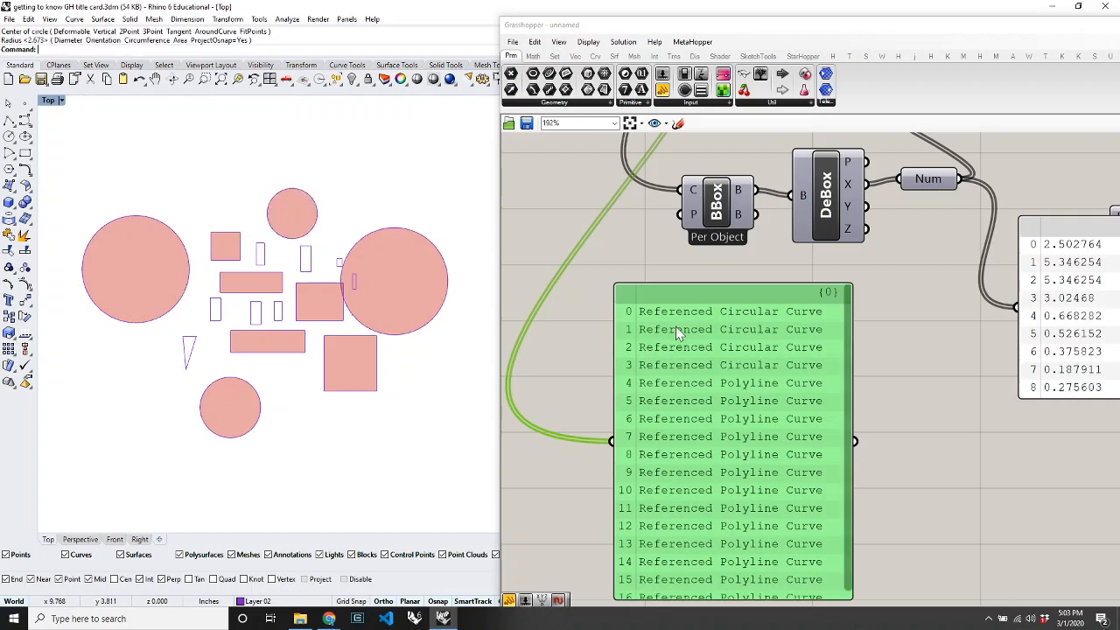
Draw a horizontal rectangle about 4.66 wide below the large square and view the end of the Grasshopper curve list.
type("Rectangle")
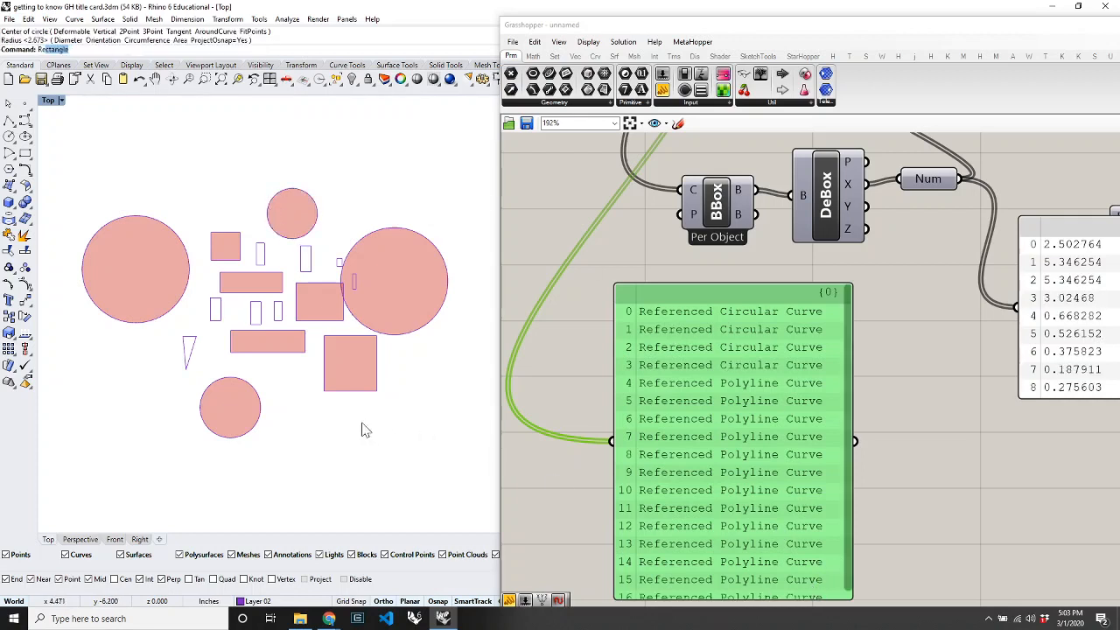
key("Return")
left_click(306, 407)
left_click(400, 434)
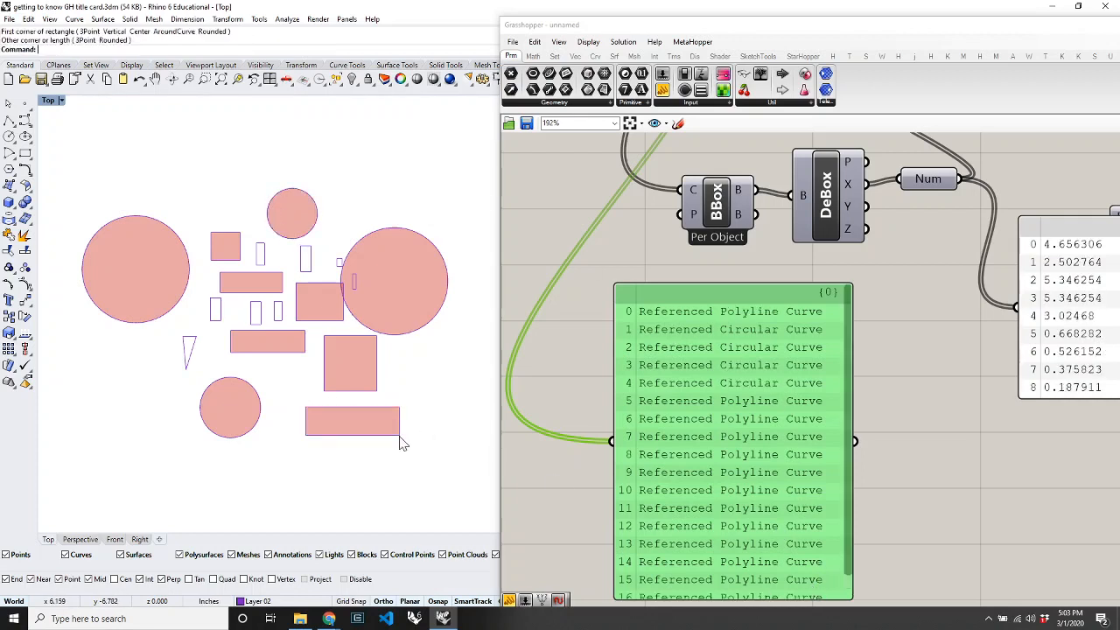
left_click_drag(848, 465, 847, 525)
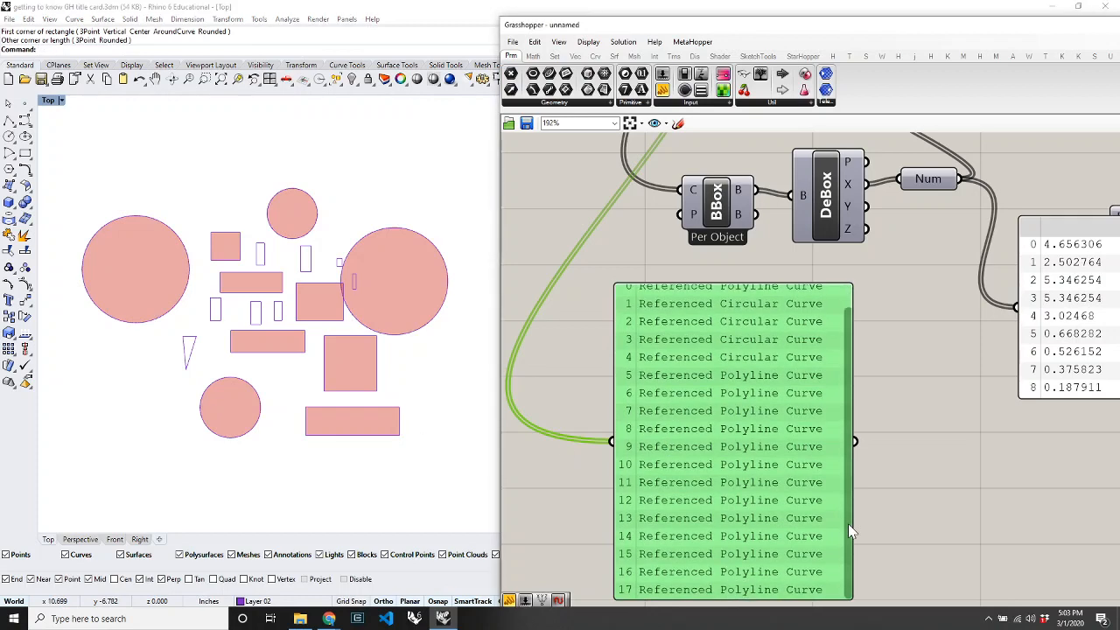
Add a panel containing the text "Referenced Circular Curve" beside the curve list panel.
double_click(944, 505)
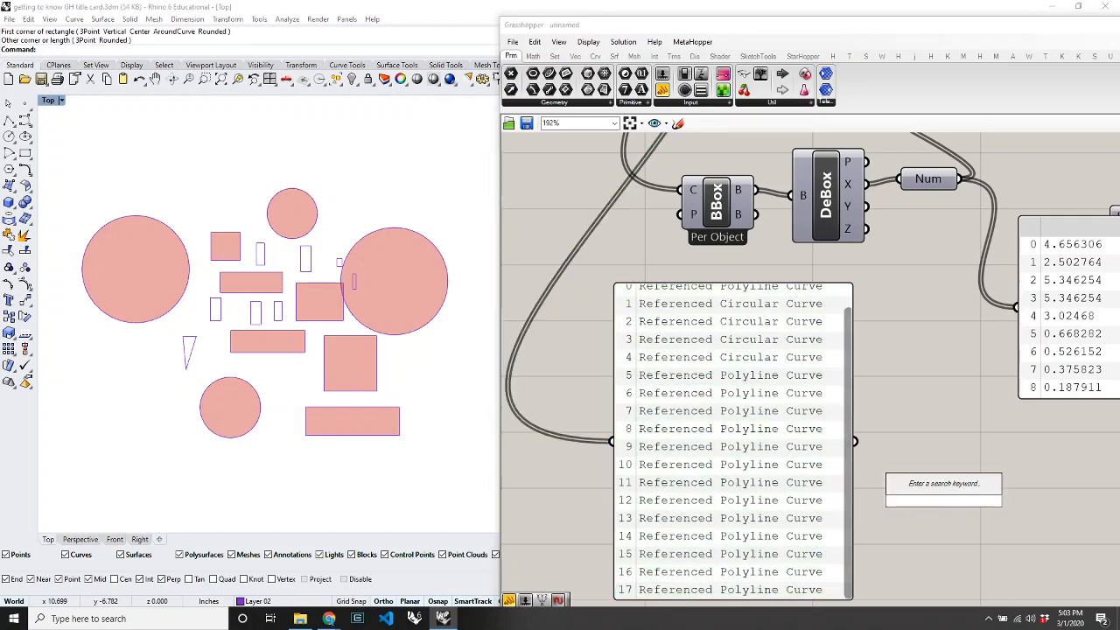
type("\"R")
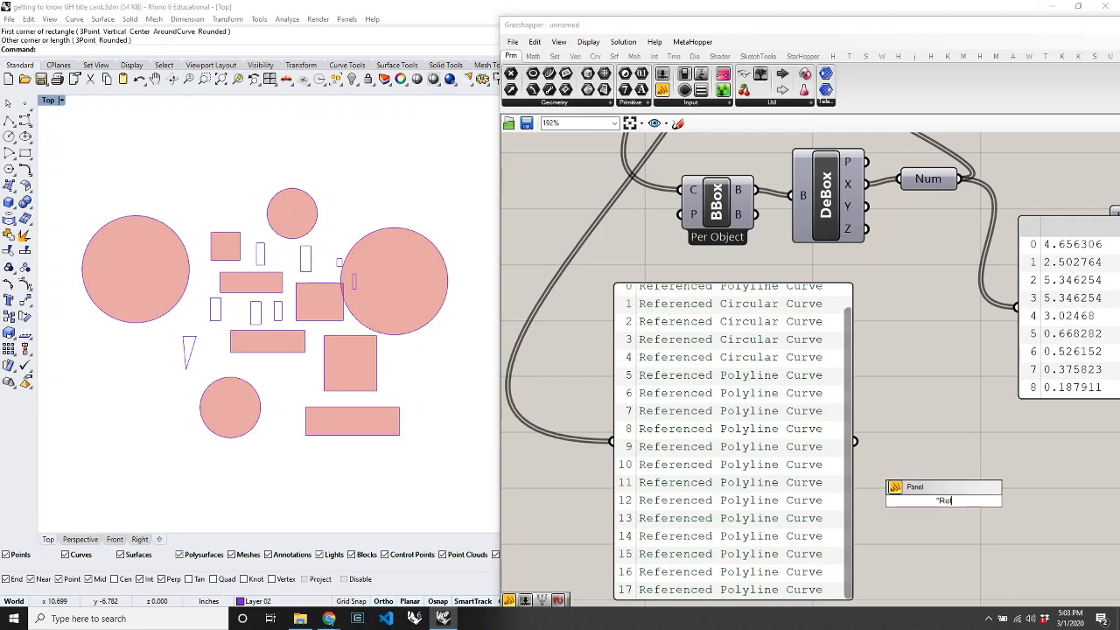
type("eferenced Circular Curve")
key("Return")
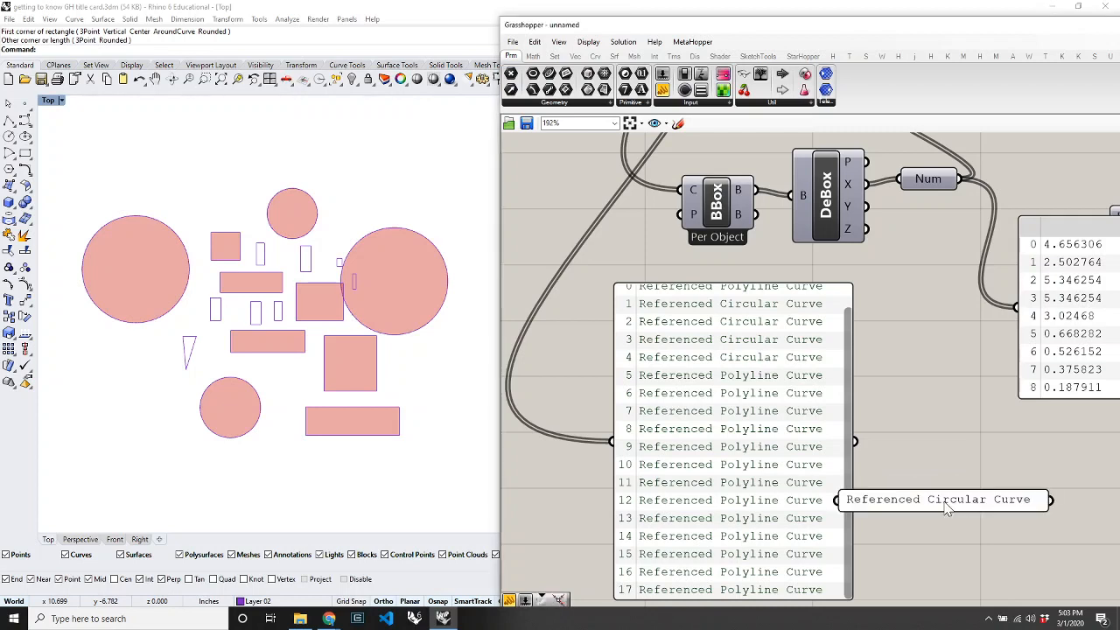
Try an Equality component with the curve list wired to A and the "Referenced Circular Curve" panel wired to B.
double_click(969, 451)
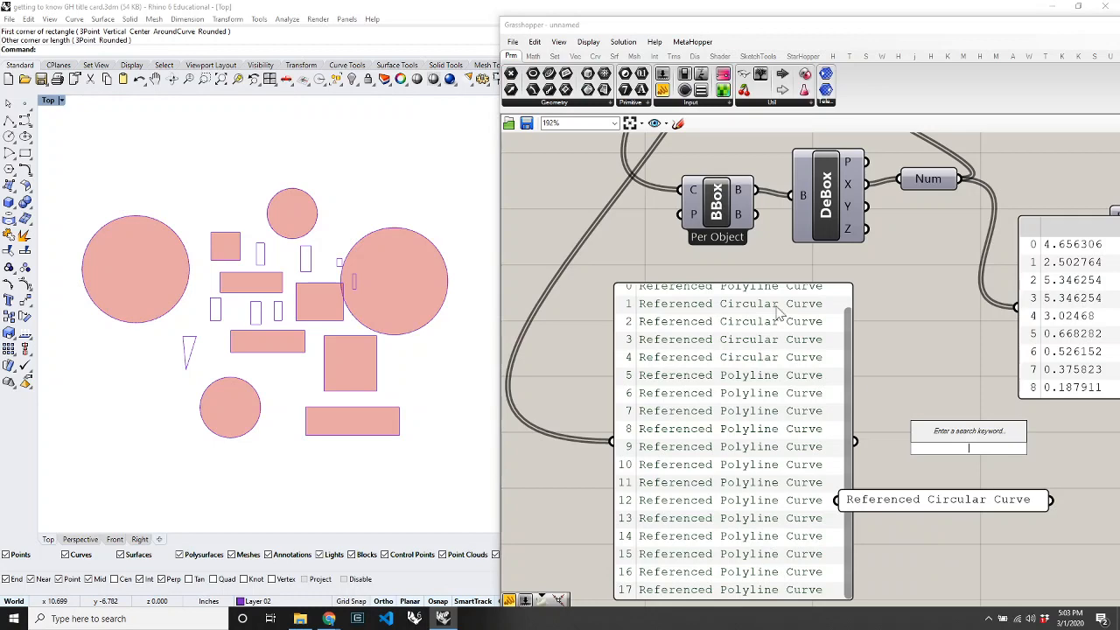
left_click(553, 56)
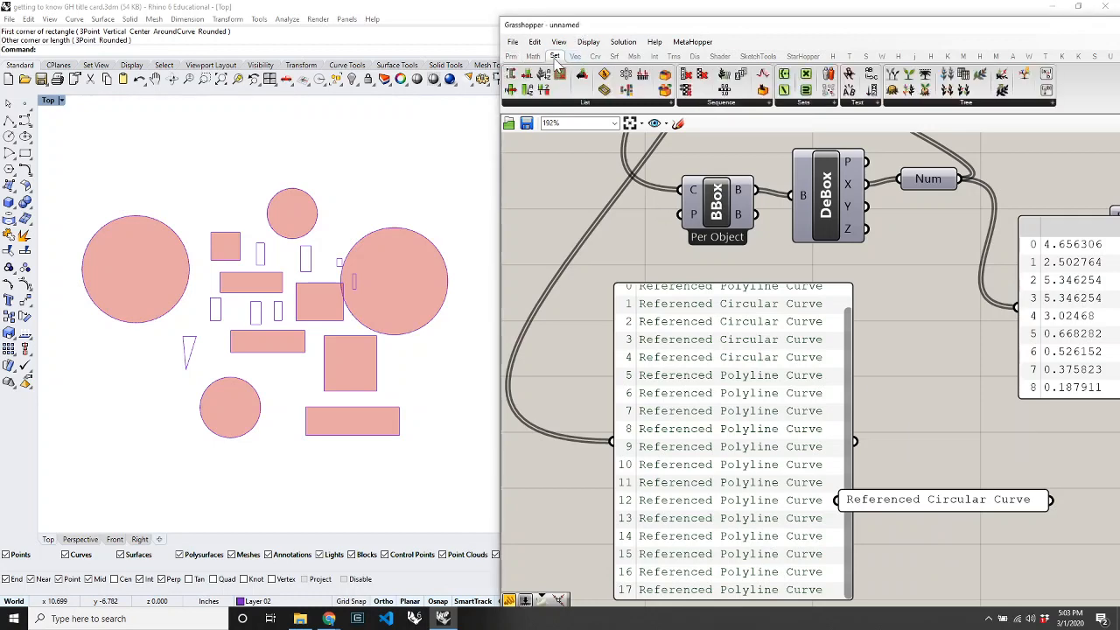
left_click(540, 57)
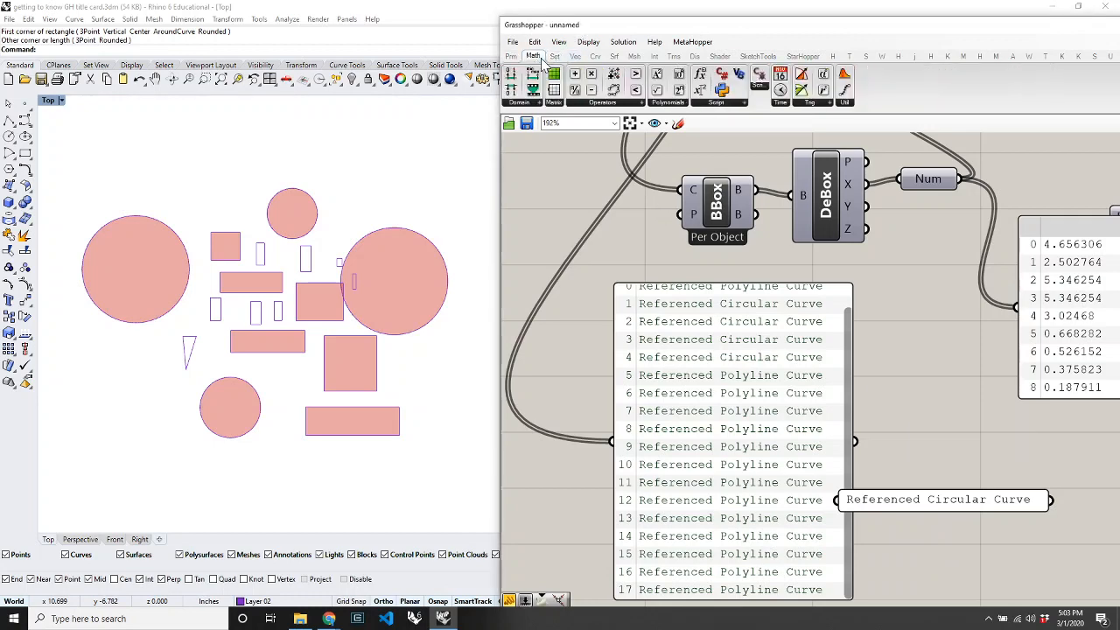
left_click(623, 103)
left_click_drag(617, 248, 927, 442)
left_click_drag(853, 440, 894, 419)
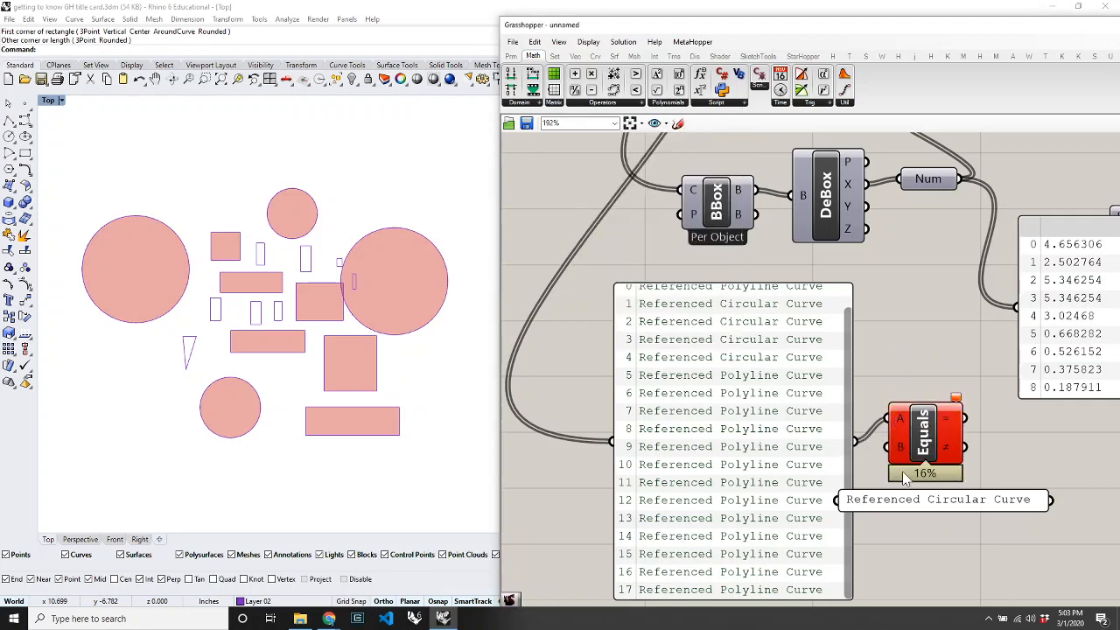
left_click_drag(980, 488, 1051, 499)
Move the Equality component clear of the text panel, read its error messages, and delete it.
scroll(924, 489, "down", 4)
scroll(938, 501, "up", 3)
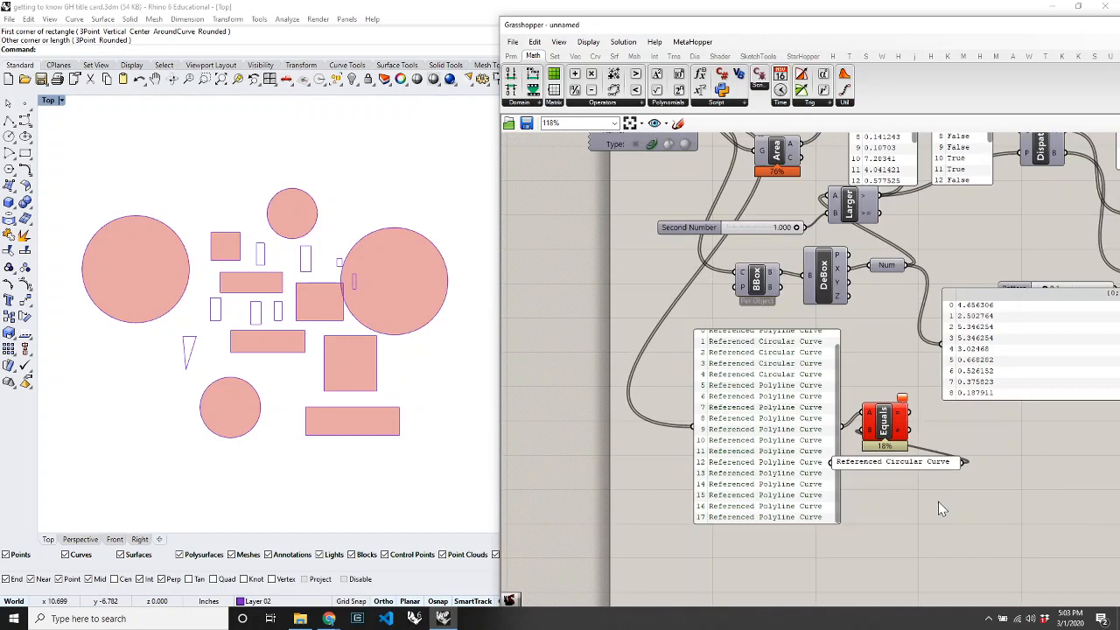
left_click_drag(895, 414, 997, 430)
mouse_move(1017, 426)
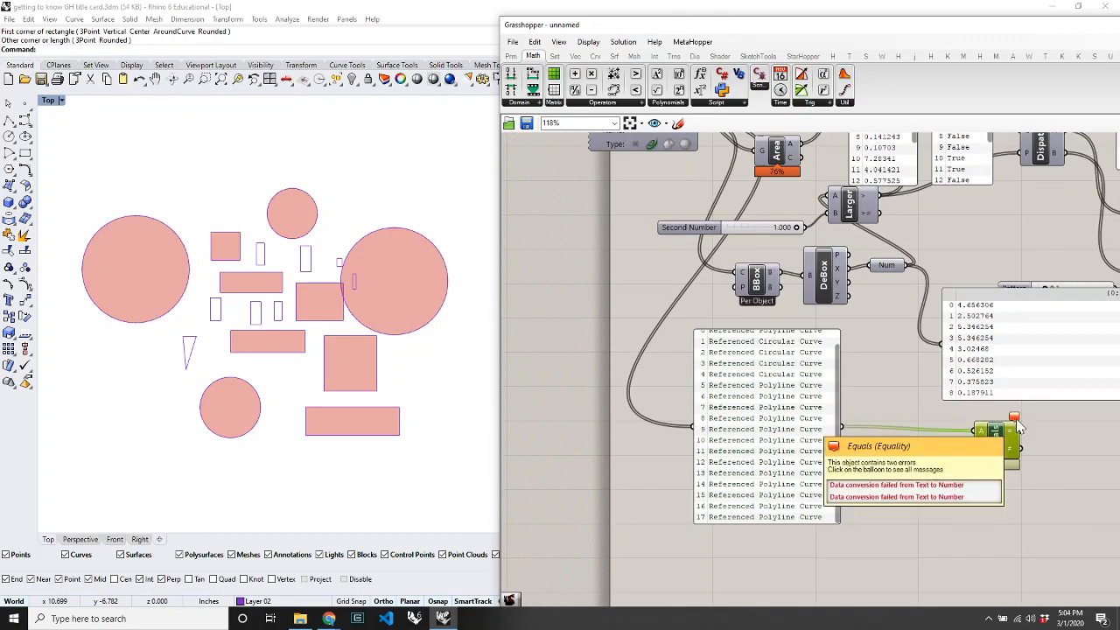
scroll(997, 433, "up", 4)
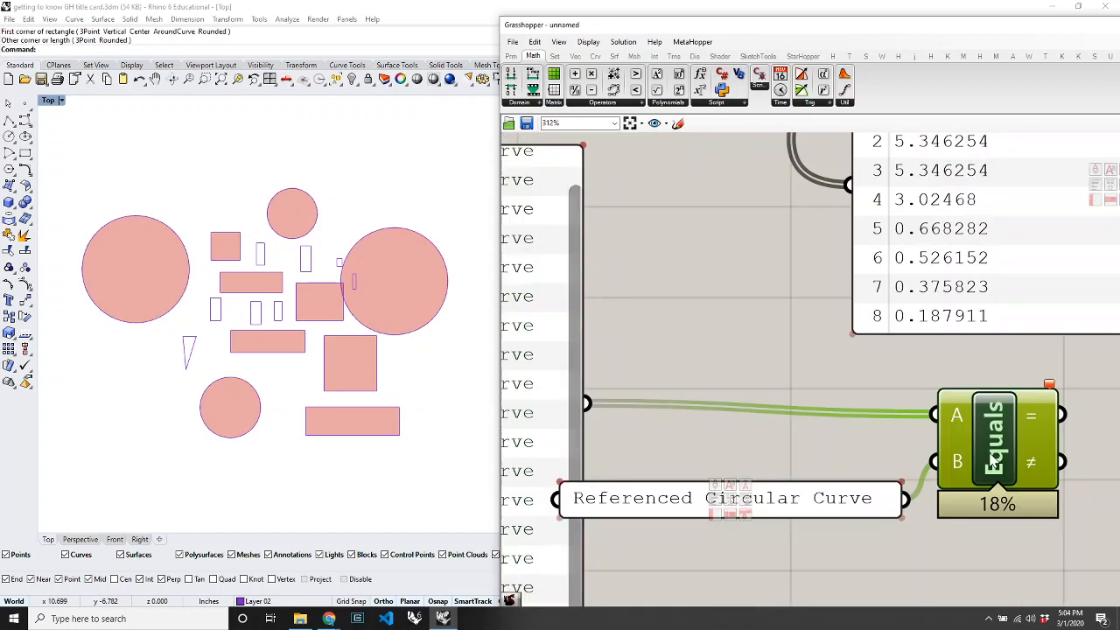
key("Delete")
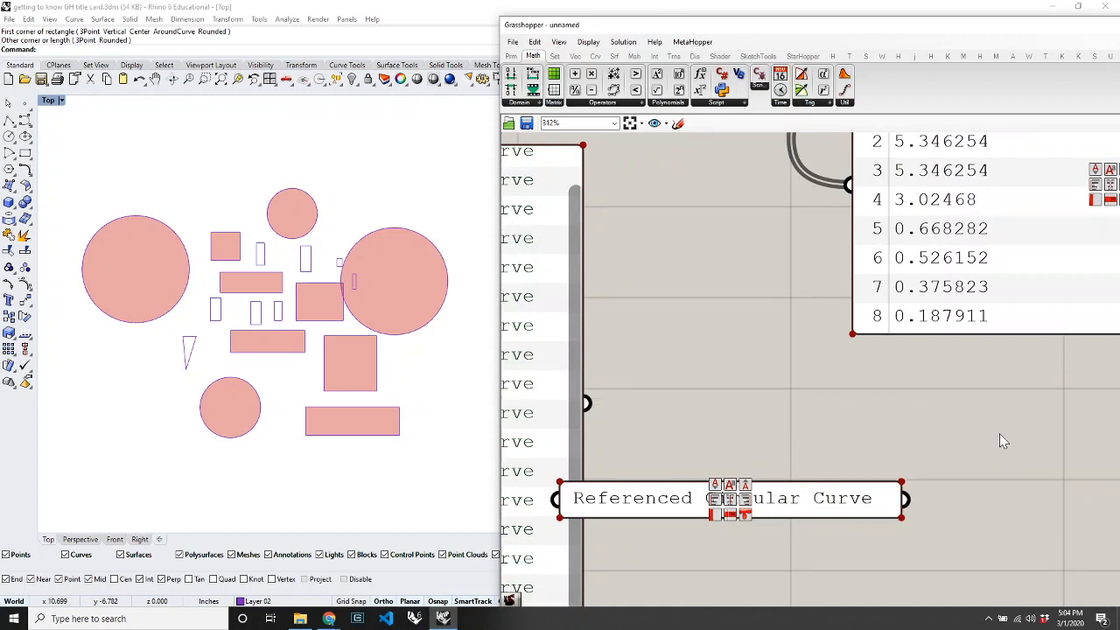
Add a Match Text component near the "Referenced Circular Curve" panel.
double_click(956, 408)
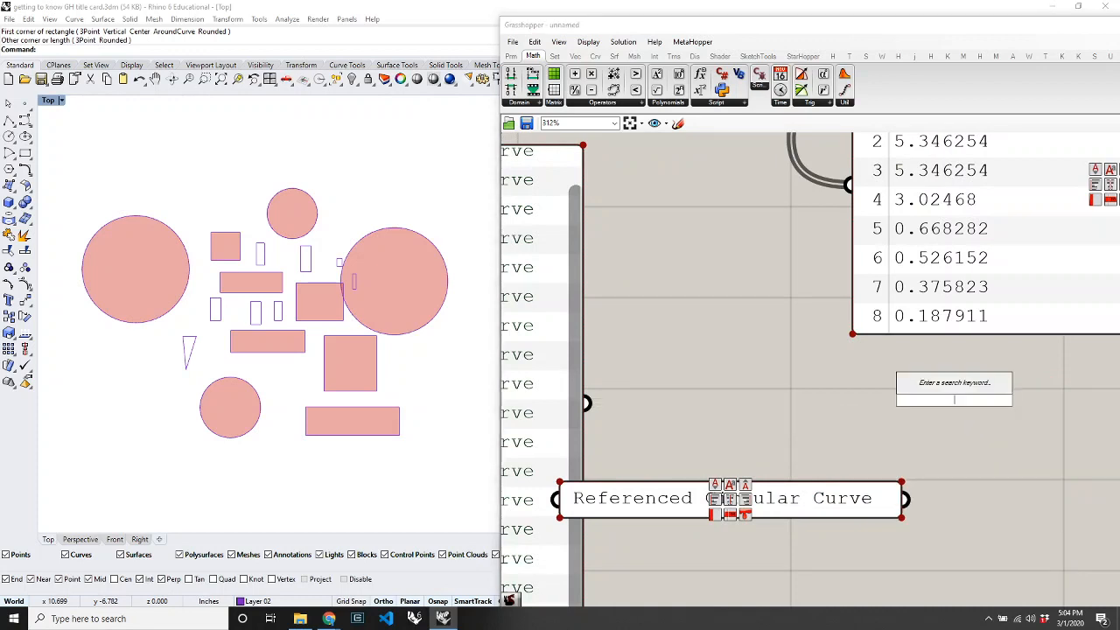
type("text mat")
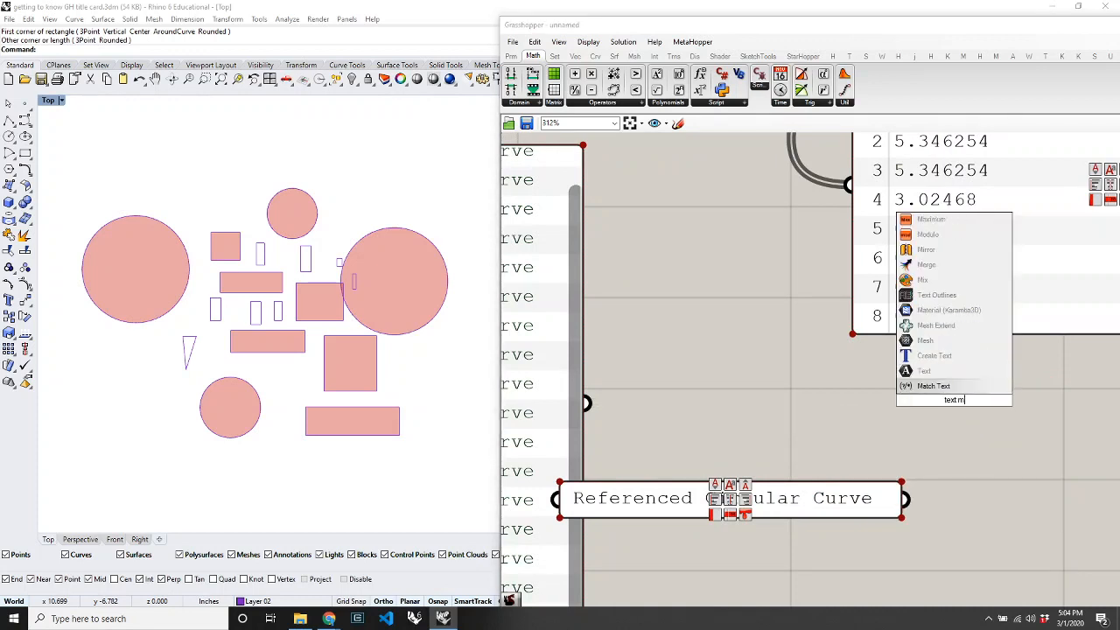
left_click(929, 387)
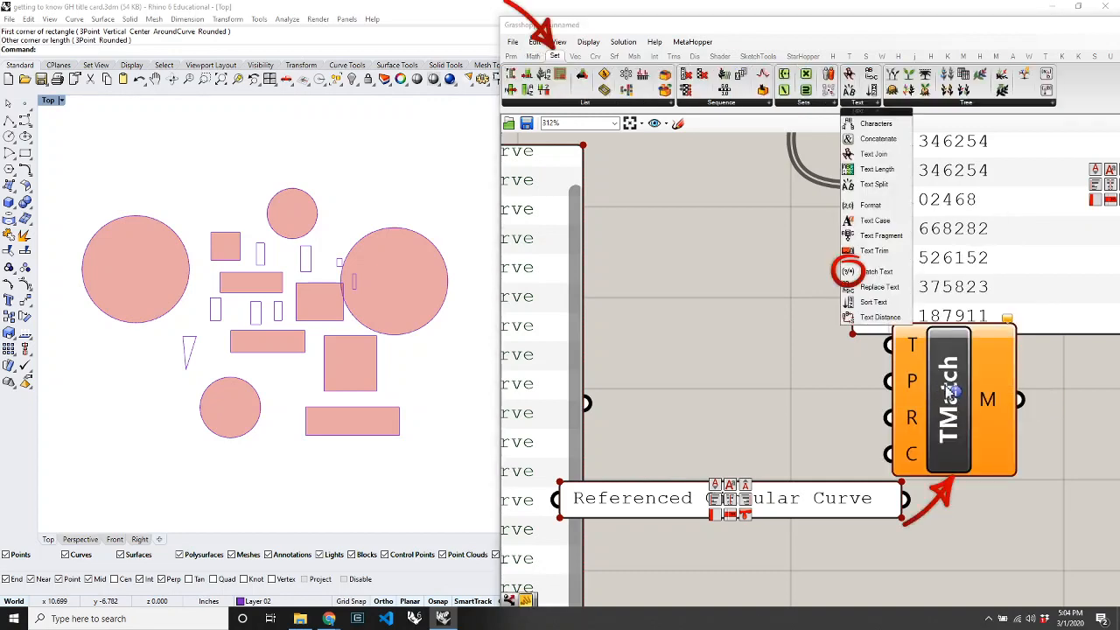
key("alt+Tab")
left_click(866, 105)
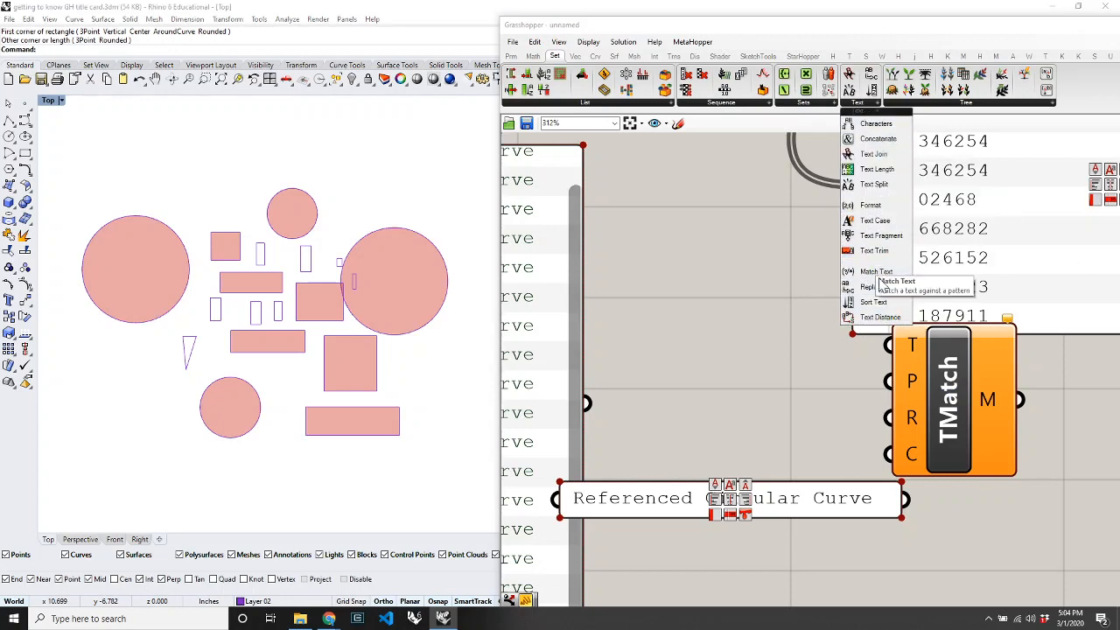
Reposition Match Text and the text panel, and wire the text panel to the P input and the curve list to T.
scroll(796, 389, "down", 5)
scroll(757, 401, "up", 3)
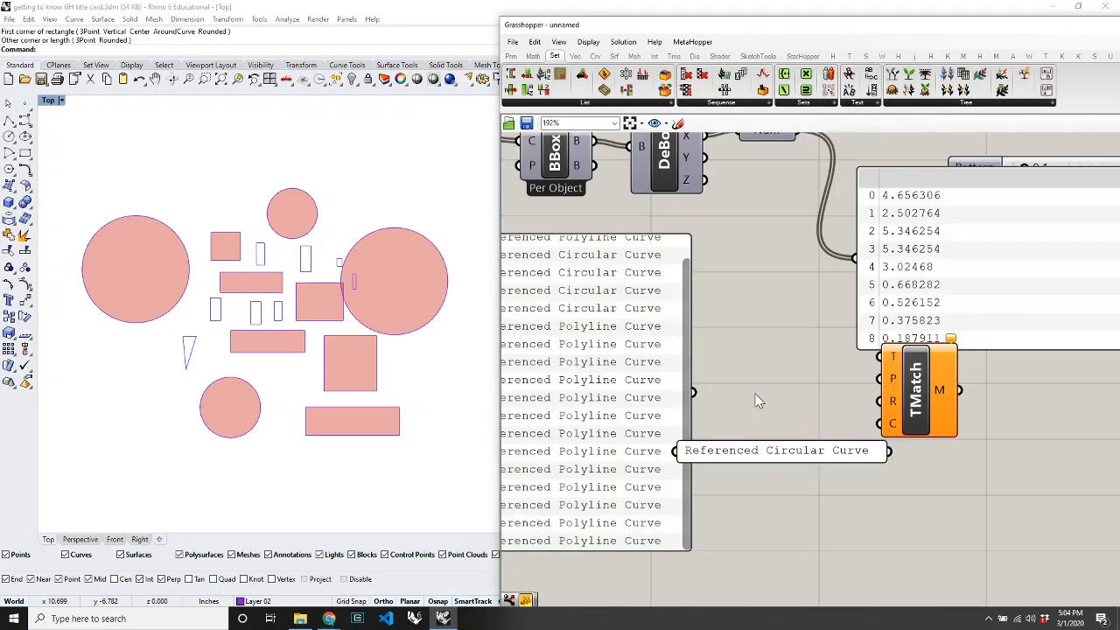
left_click_drag(933, 424, 978, 487)
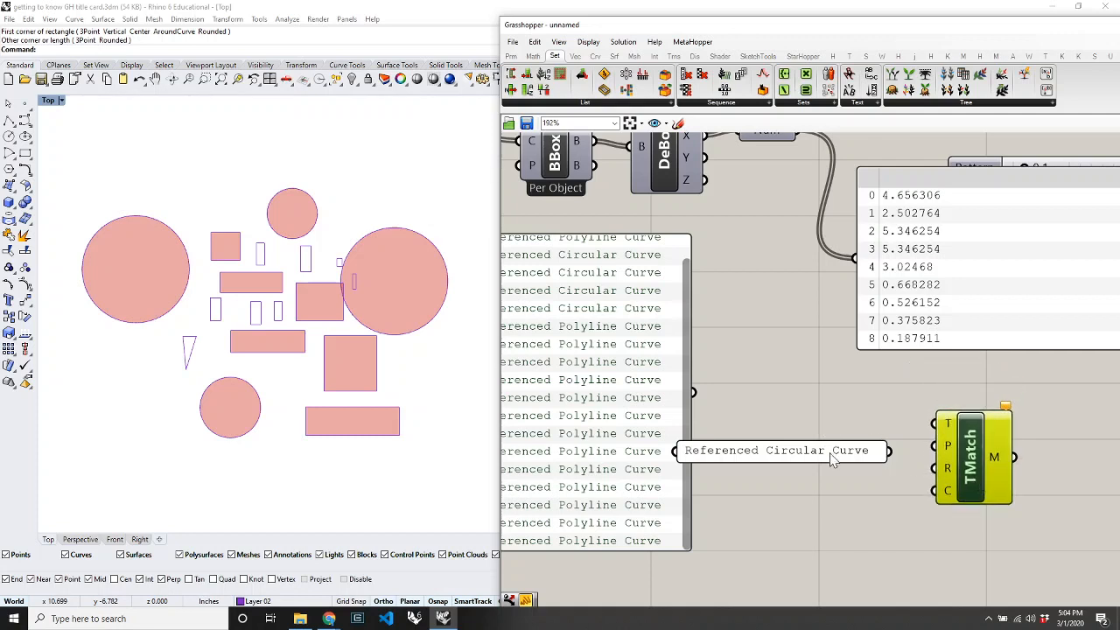
left_click_drag(800, 456, 754, 565)
left_click_drag(845, 561, 935, 445)
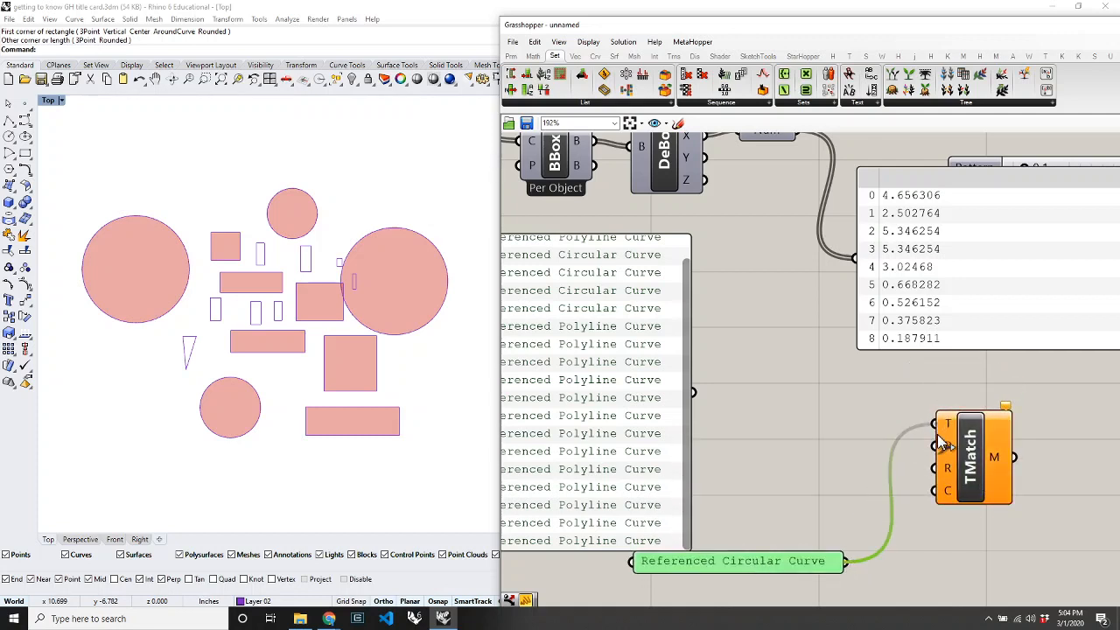
scroll(673, 401, "down", 2)
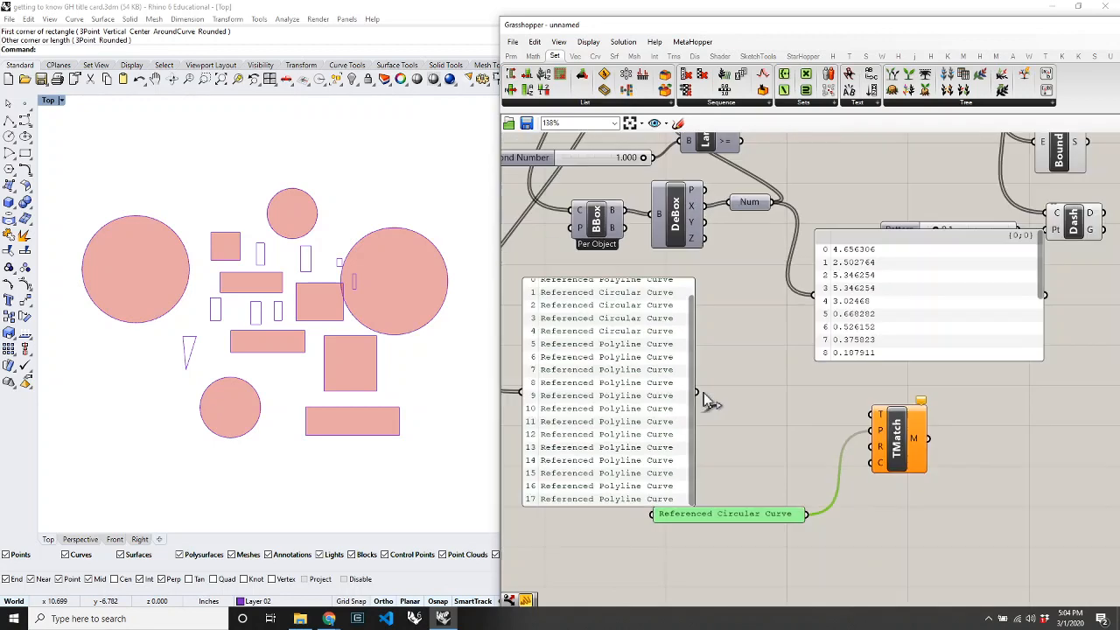
left_click_drag(697, 391, 825, 413)
left_click(847, 443)
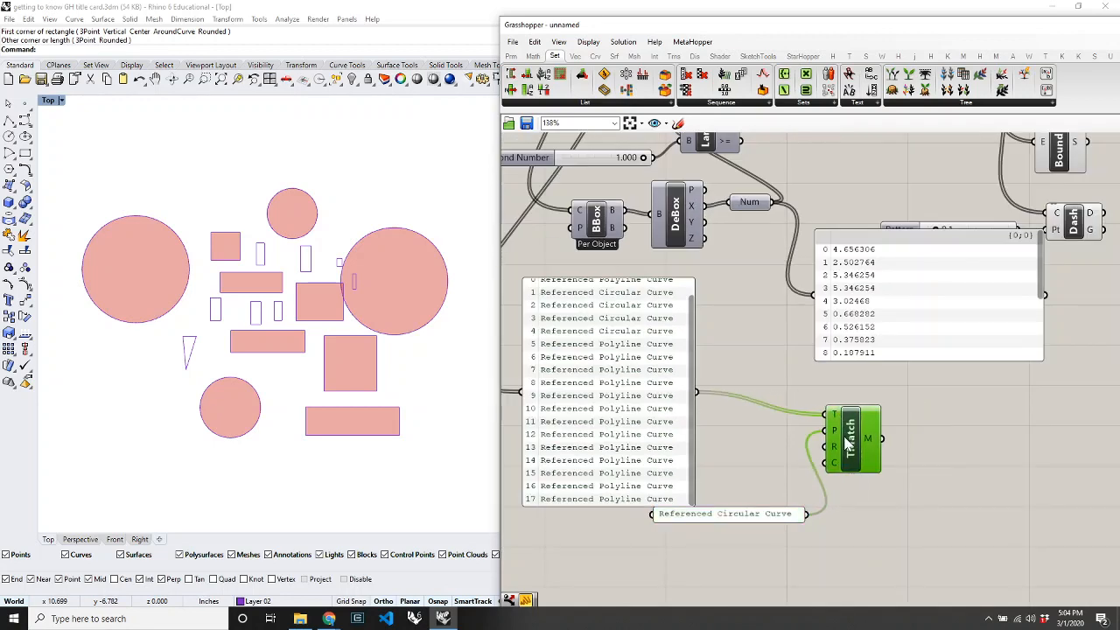
Add a panel beside Match Text, wire the M output to it, and enlarge it to show more of its list.
double_click(978, 463)
type("\"")
key("Return")
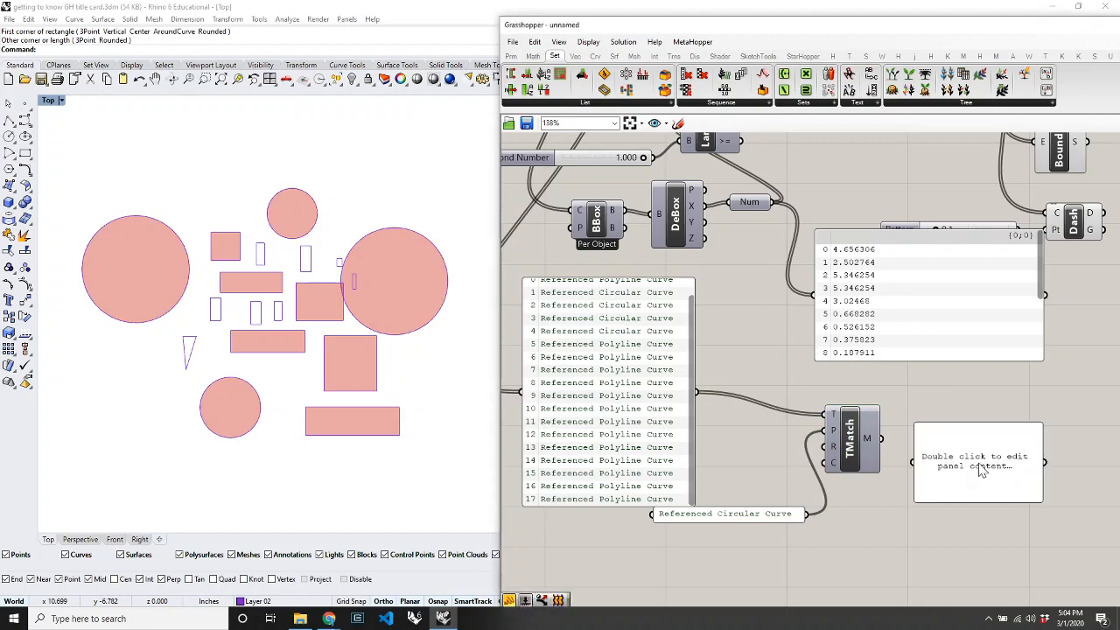
left_click_drag(877, 439, 914, 461)
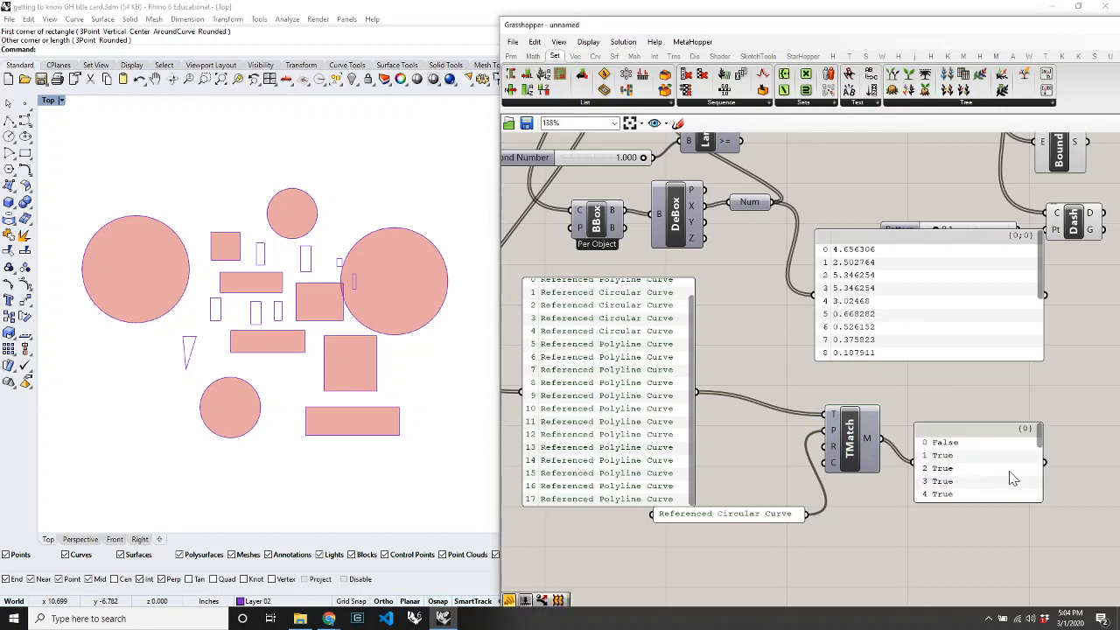
scroll(1041, 497, "up", 3)
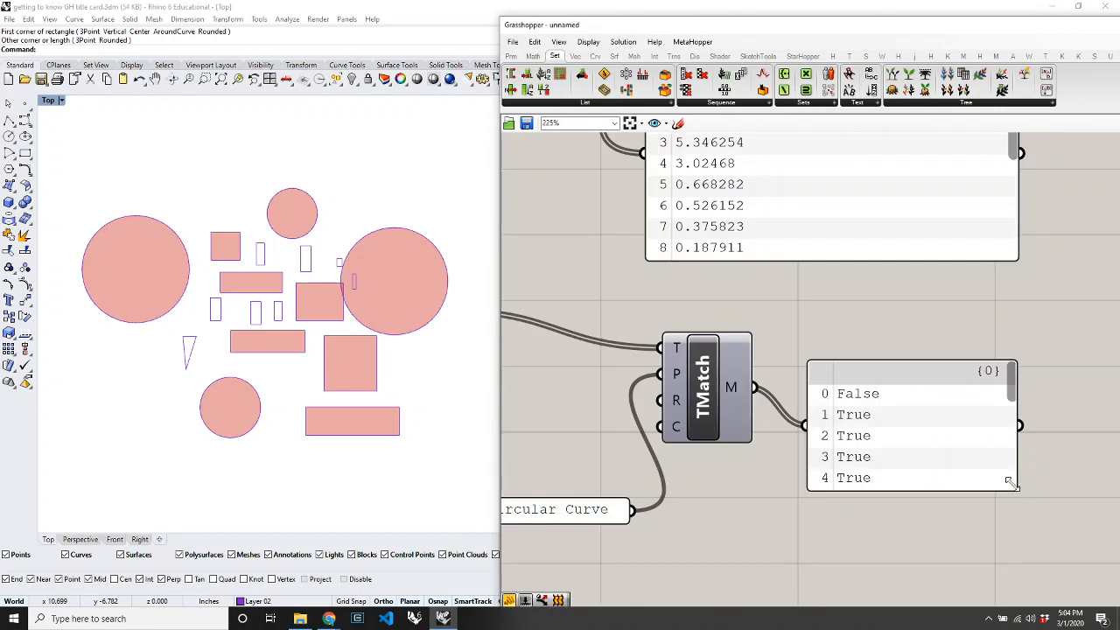
left_click_drag(1040, 492, 1038, 577)
scroll(1006, 533, "down", 5)
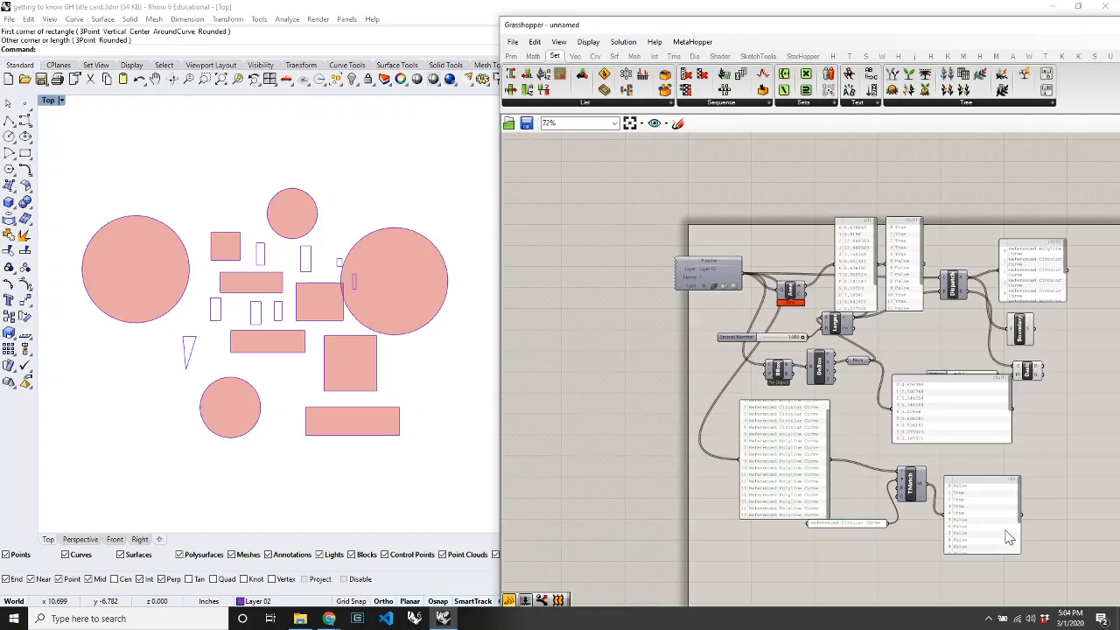
left_click(921, 488)
scroll(921, 491, "up", 2)
scroll(884, 496, "down", 4)
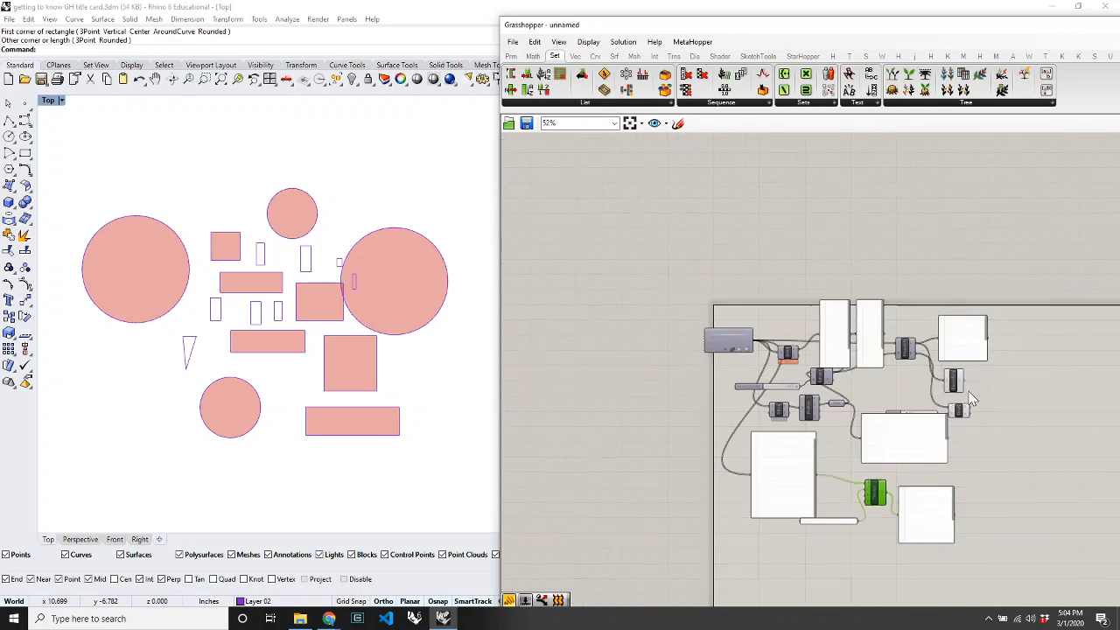
left_click(984, 307)
left_click_drag(986, 316, 805, 465)
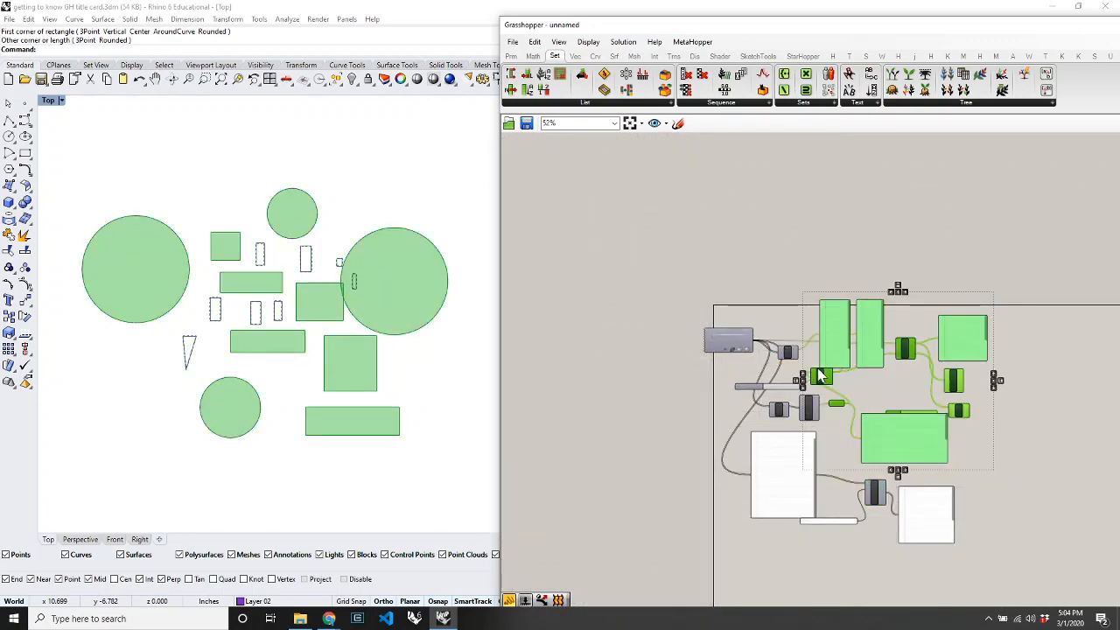
scroll(882, 409, "up", 3)
left_click(881, 408)
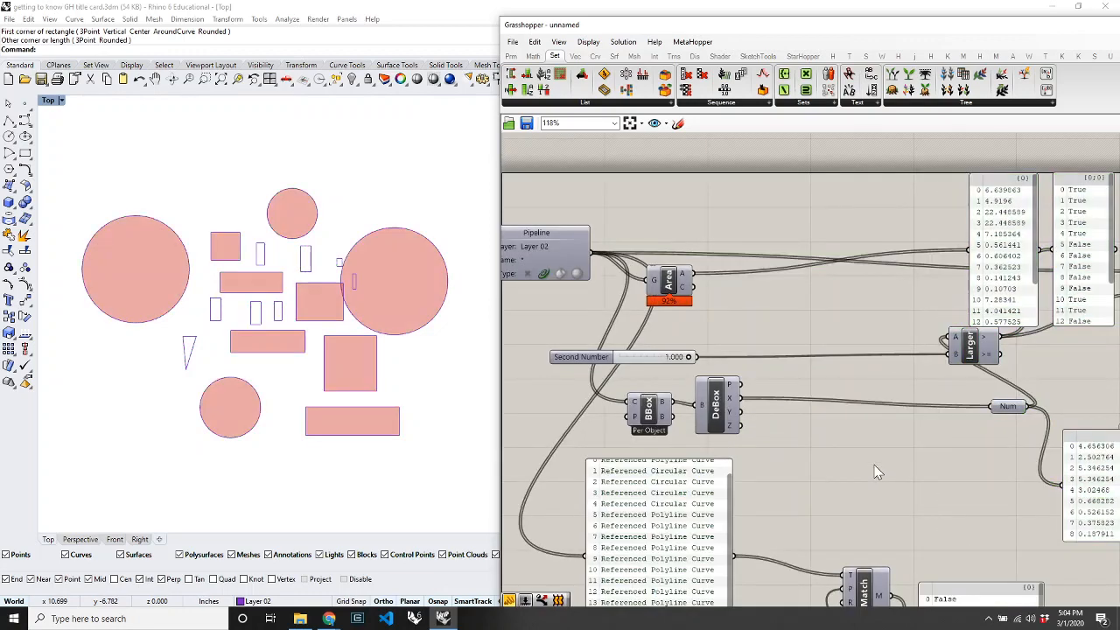
Reposition the Num parameter, the Larger Than component and its True/False panel to tidy the area before Dispatch.
scroll(881, 462, "down", 1)
left_click_drag(976, 412, 882, 402)
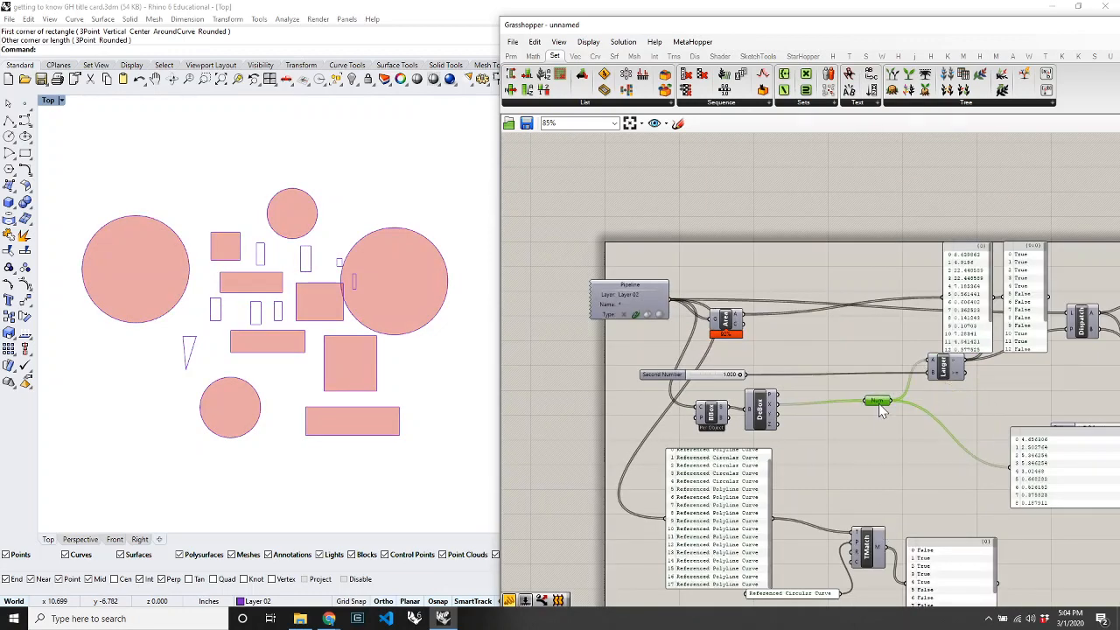
left_click_drag(945, 383, 934, 393)
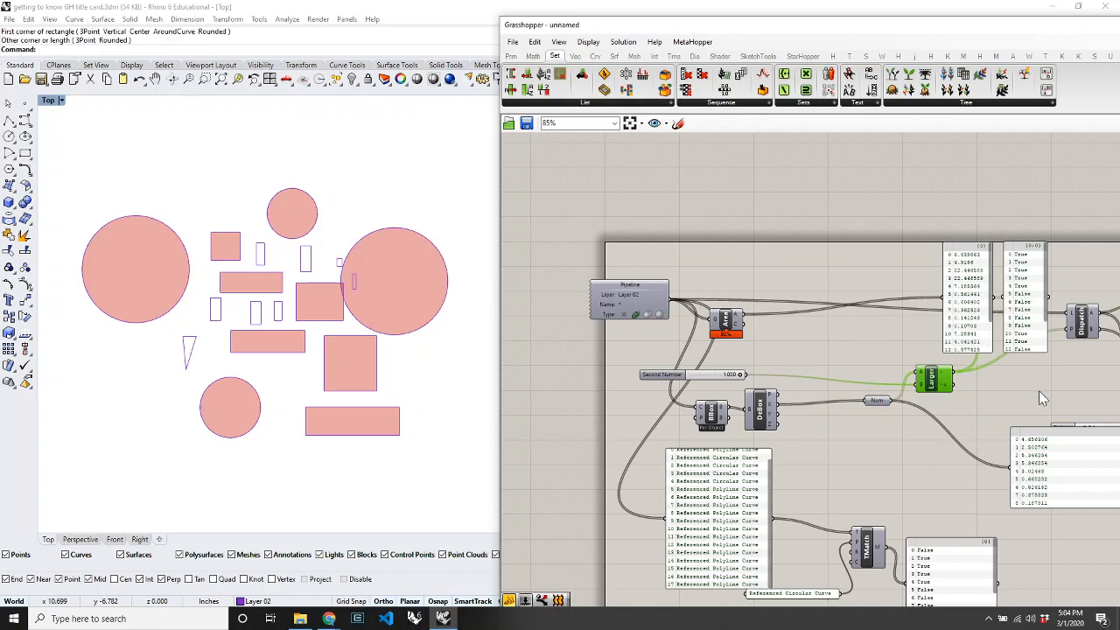
right_click_drag(867, 375, 736, 342)
scroll(736, 342, "down", 1)
scroll(835, 392, "up", 4)
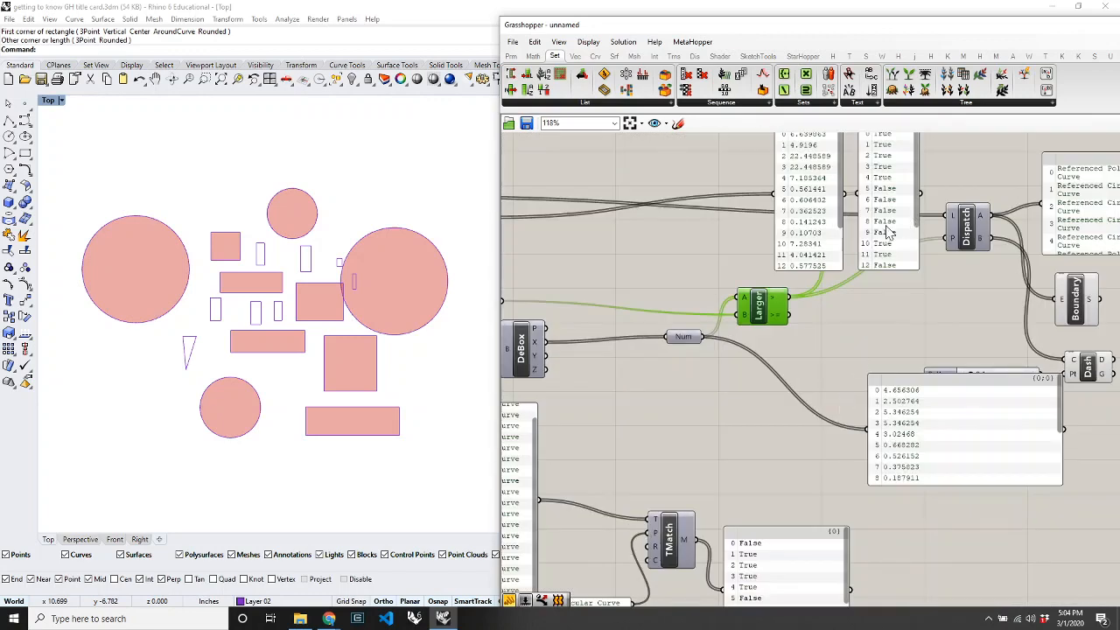
left_click_drag(885, 227, 873, 202)
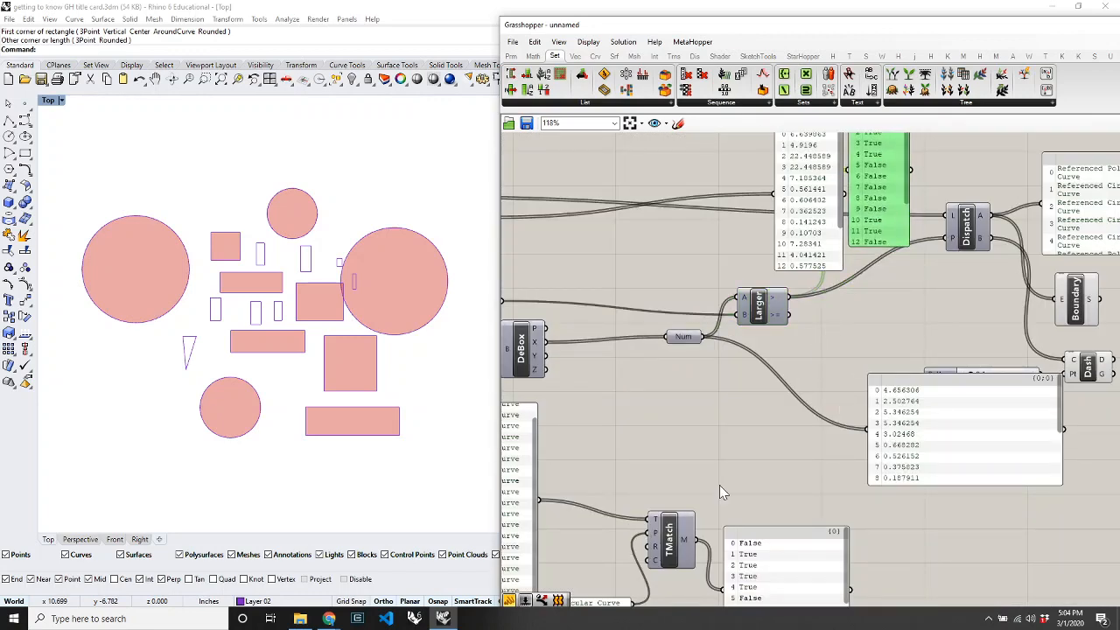
Wire Match Text's M output to Dispatch's P input, highlight the dashed curves, and examine the curve type list.
left_click_drag(691, 539, 948, 238)
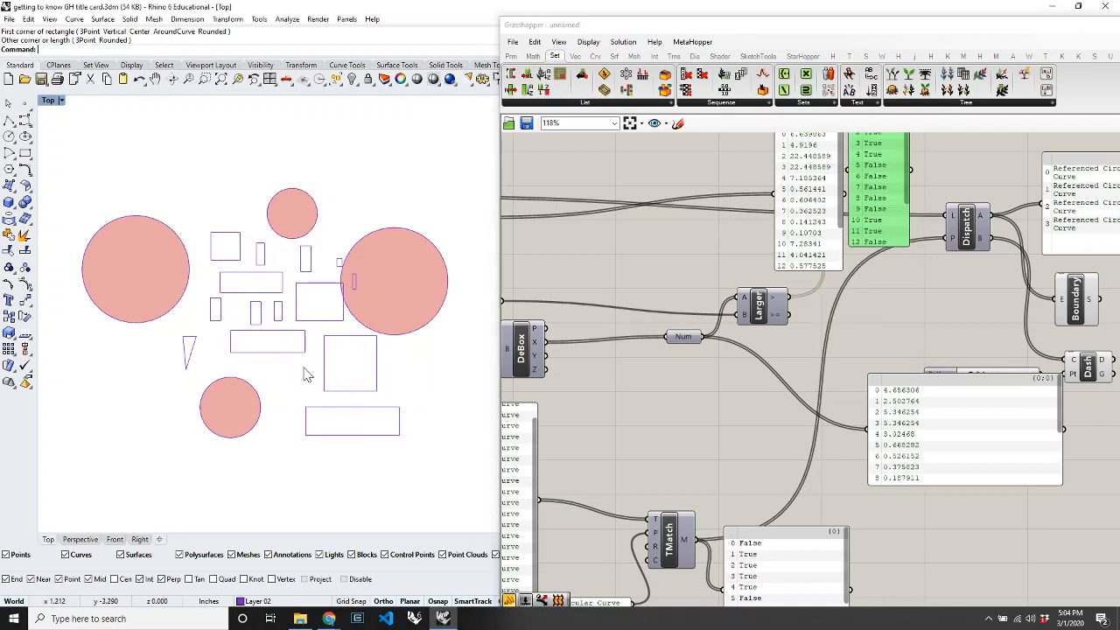
left_click(1087, 367)
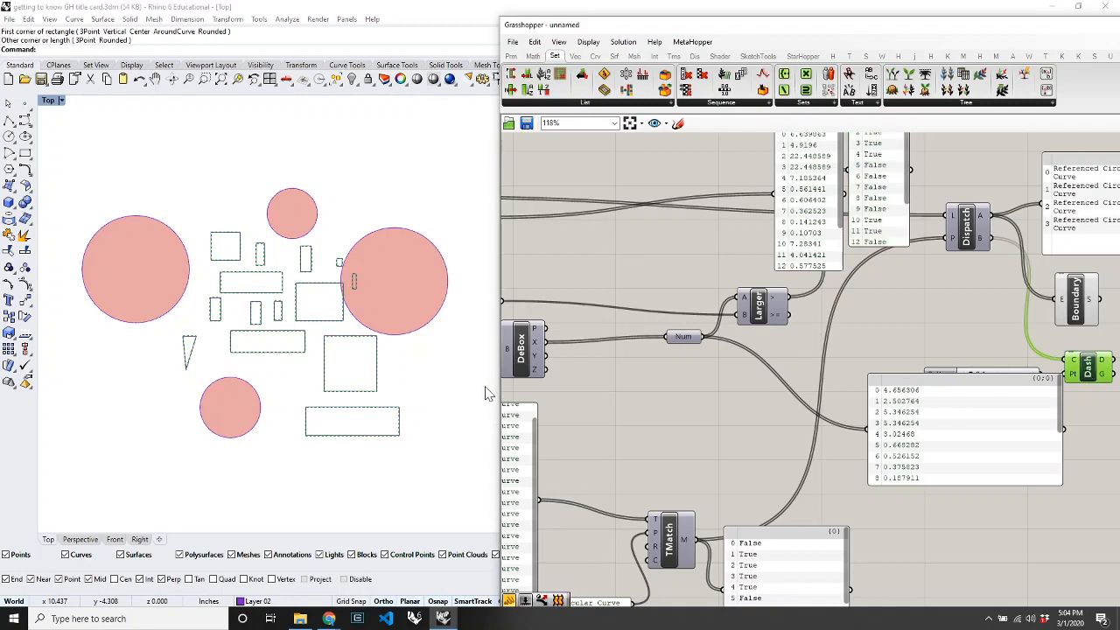
left_click(777, 371)
scroll(927, 317, "down", 5)
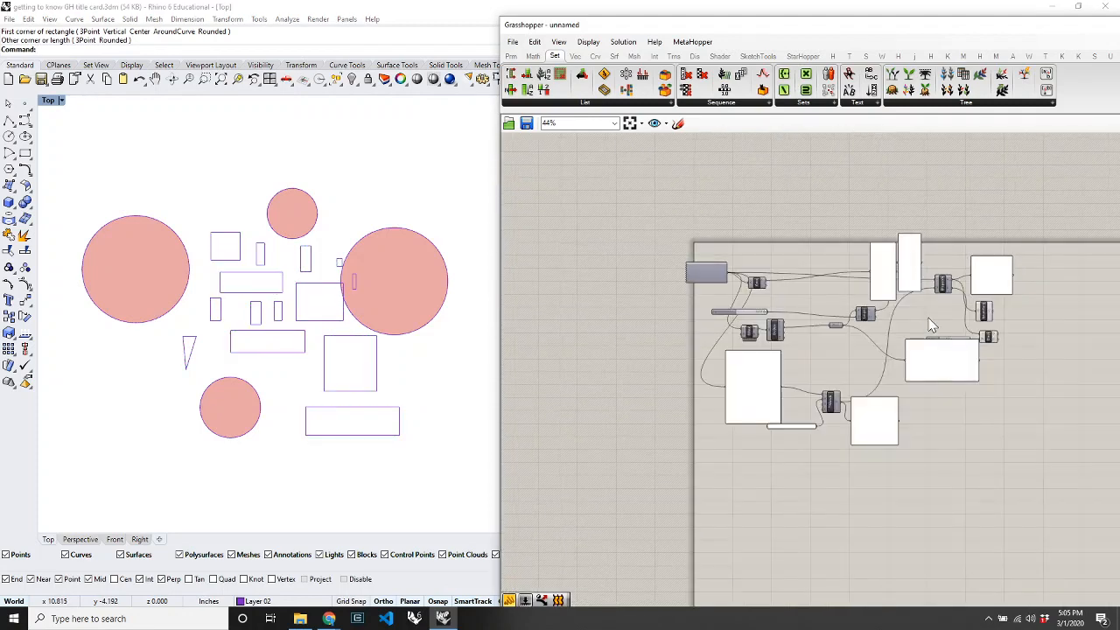
scroll(777, 418, "up", 4)
scroll(778, 424, "up", 3)
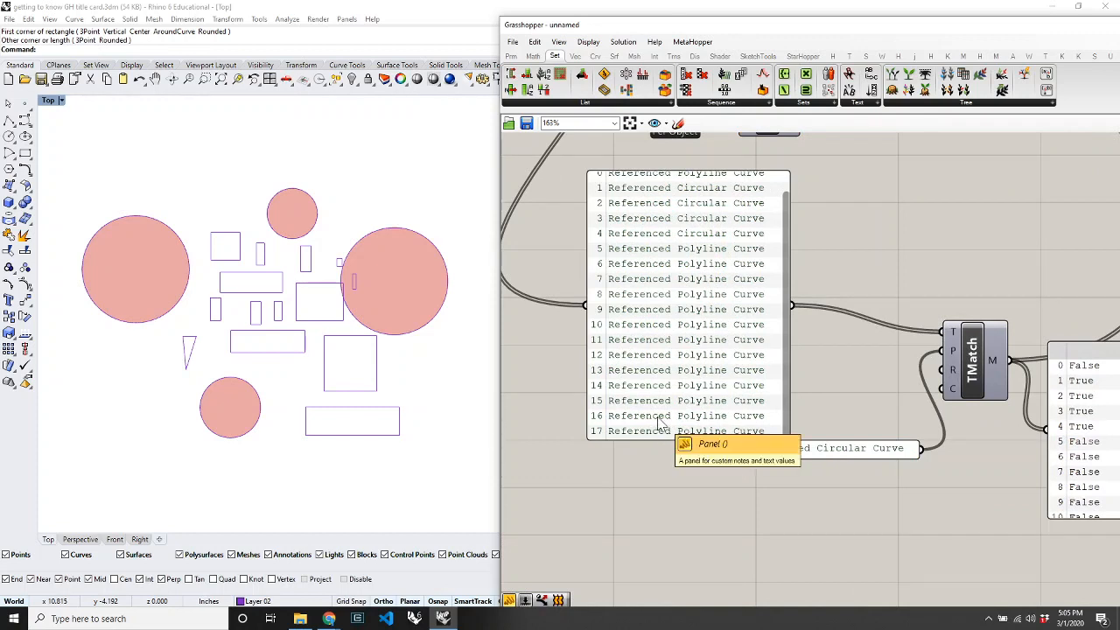
scroll(659, 447, "down", 4)
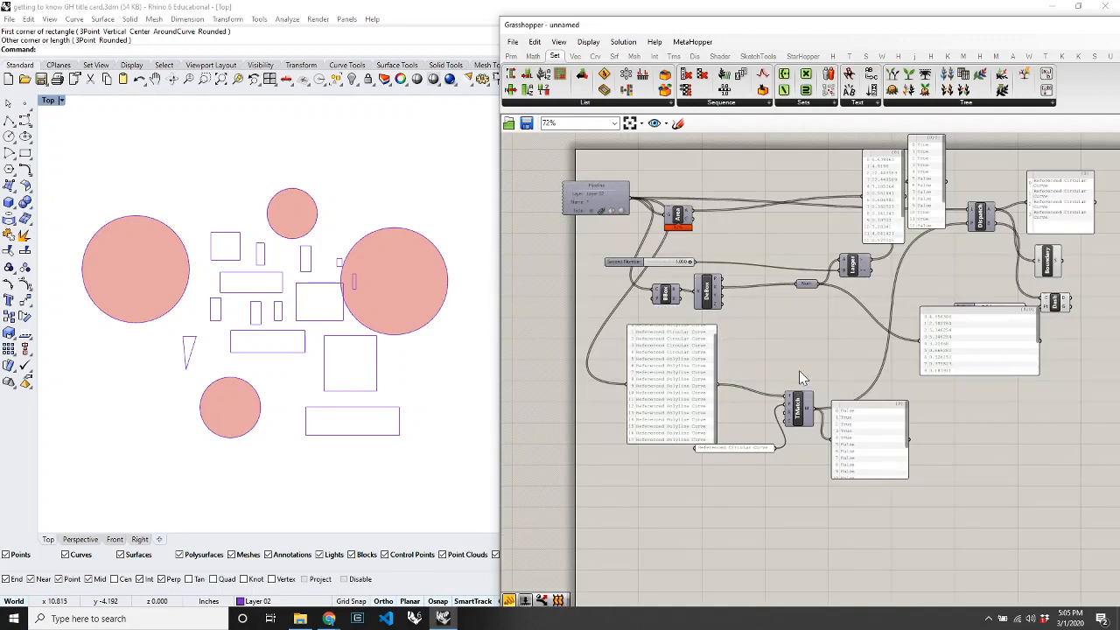
Reconnect Larger Than's > output to Dispatch's P input and reposition the Larger Than and Match Text components.
left_click_drag(866, 264, 969, 224)
left_click(863, 266)
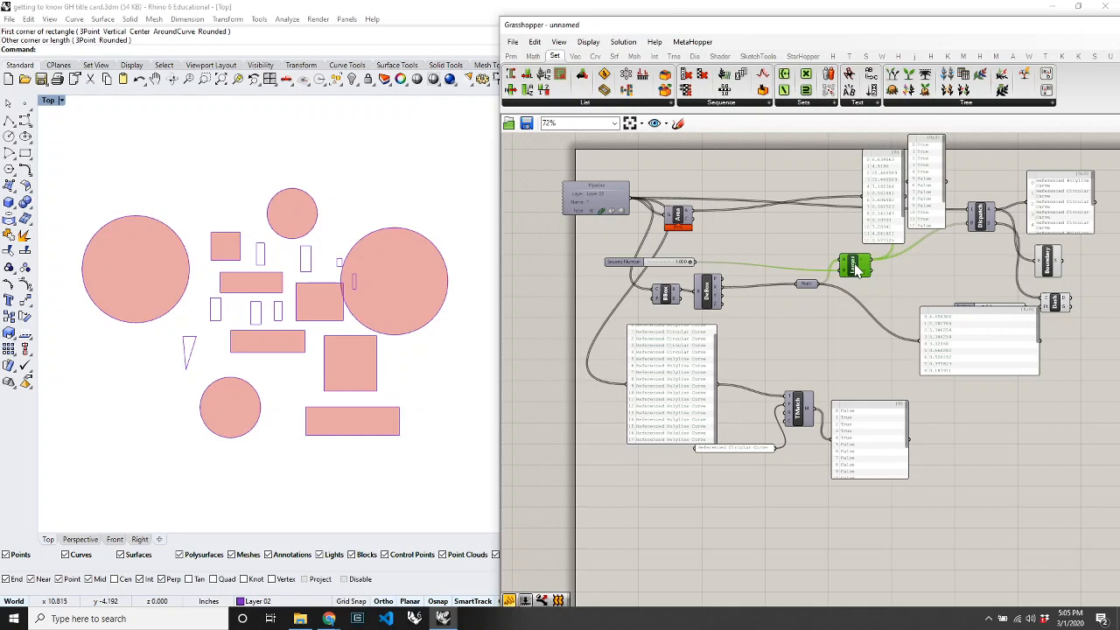
left_click_drag(857, 269, 859, 264)
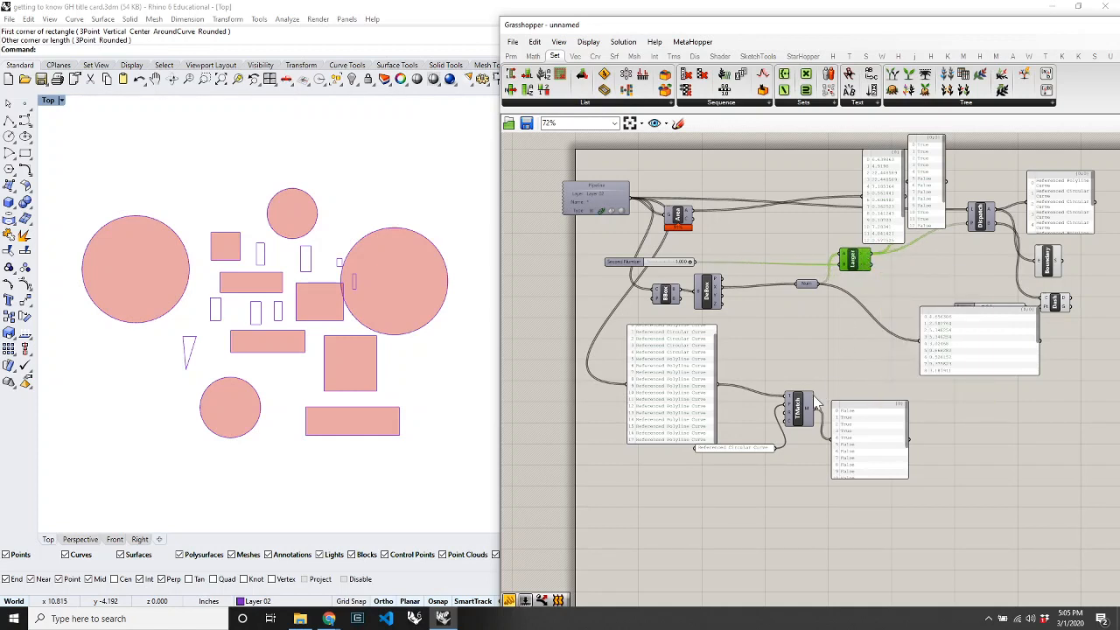
left_click_drag(815, 404, 829, 381)
left_click(846, 341)
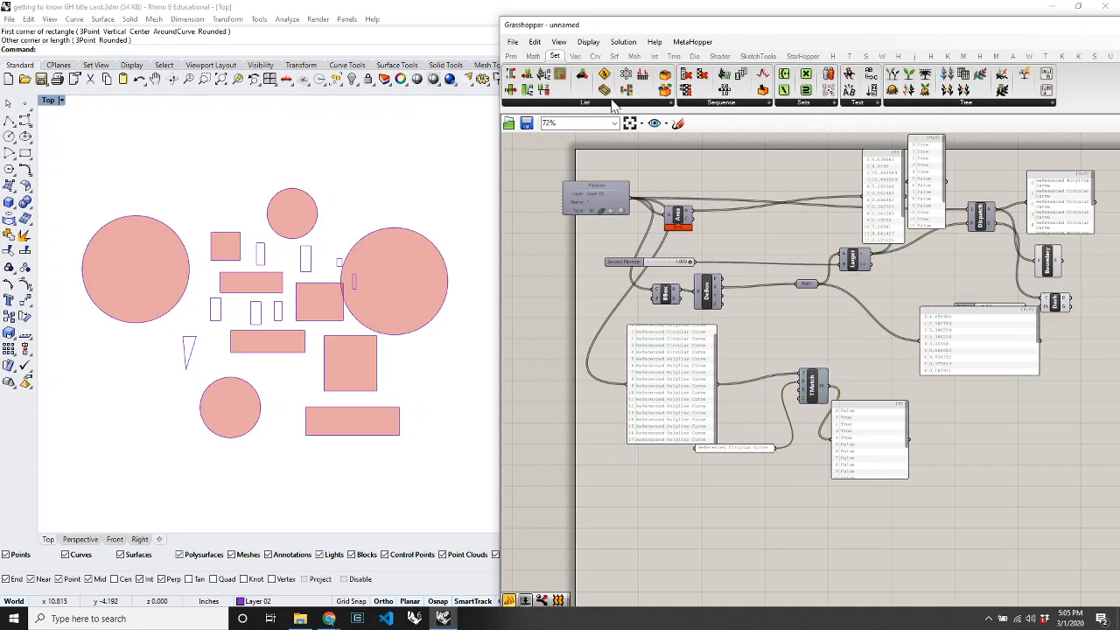
Add a Gate And component between the Larger Than and Match Text components and Dispatch.
left_click(542, 57)
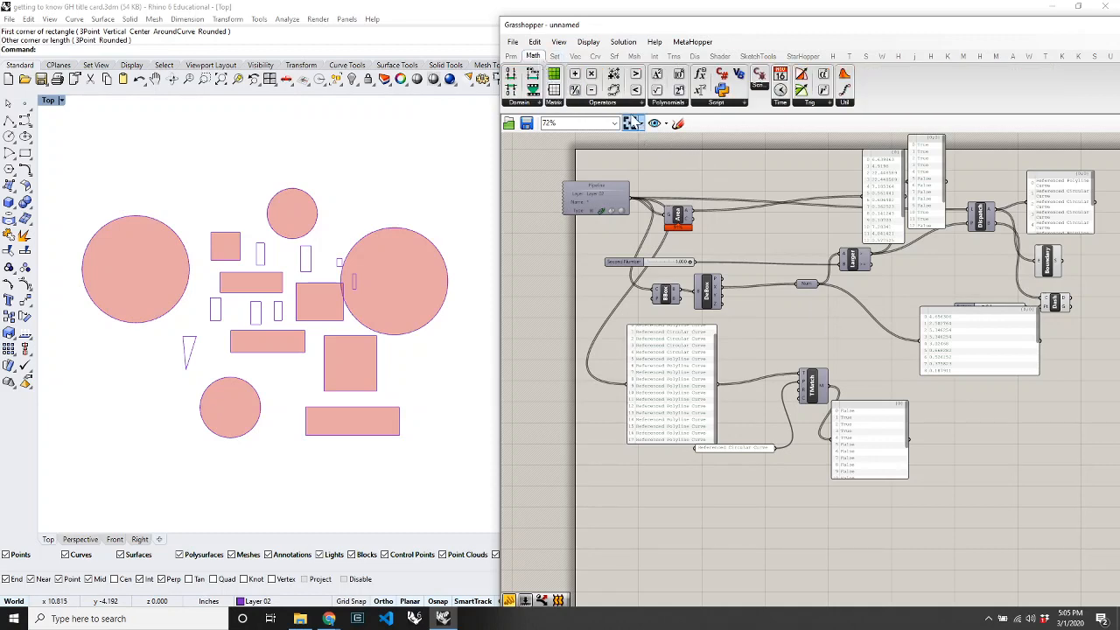
left_click(628, 102)
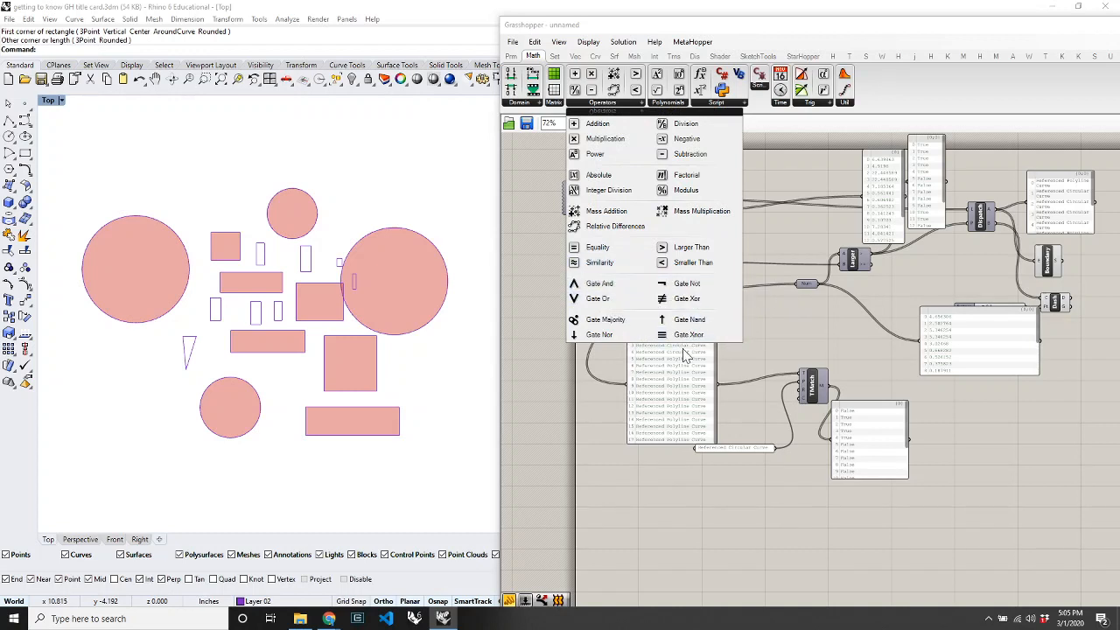
left_click(609, 286)
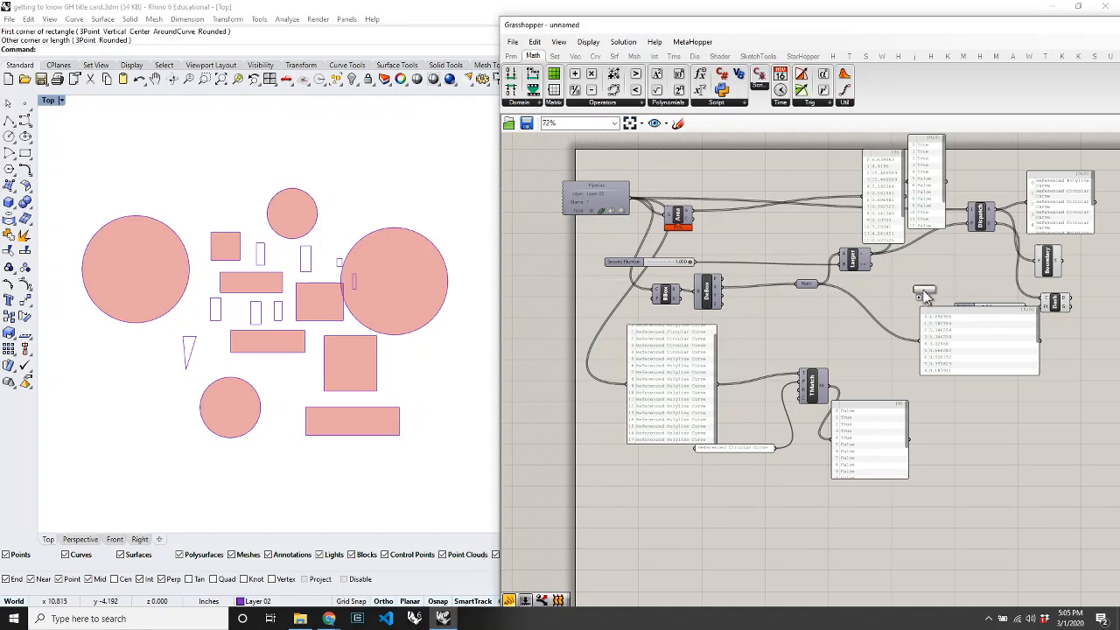
scroll(889, 375, "up", 2)
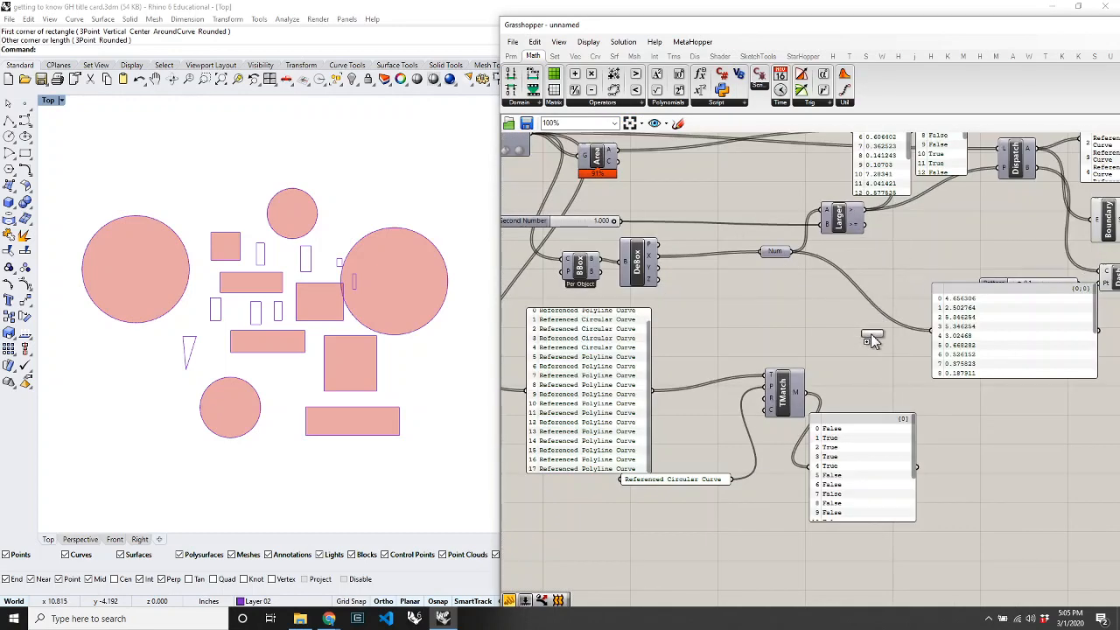
left_click(875, 347)
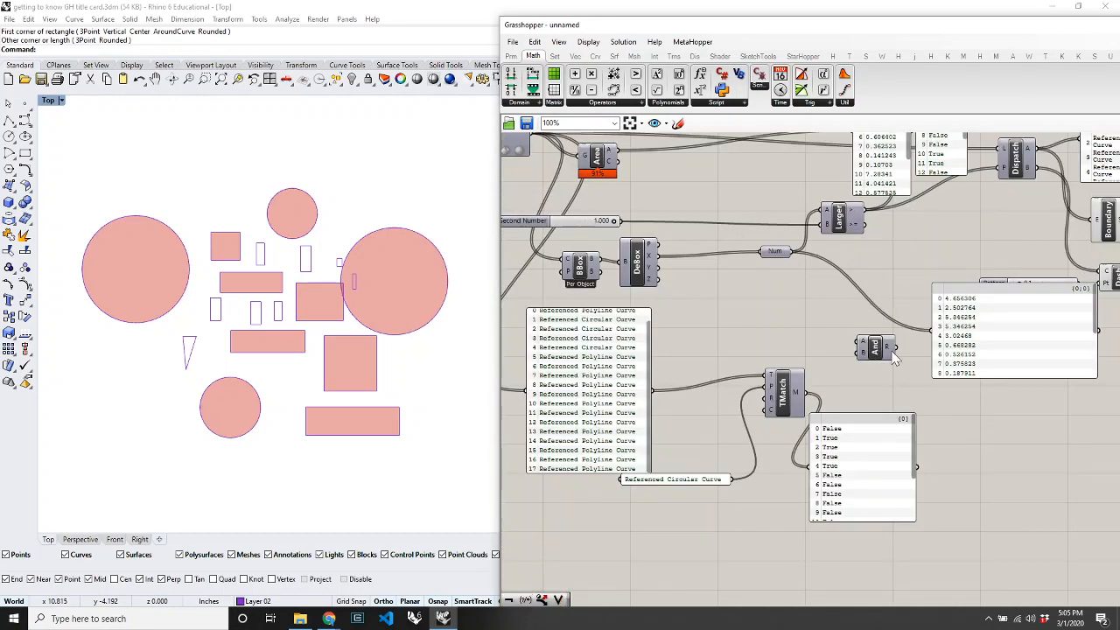
Wire Larger Than's > output to And's A input, Match Text's M output to B, and And's R output to Dispatch's P.
mouse_move(892, 354)
left_click_drag(869, 226, 858, 344)
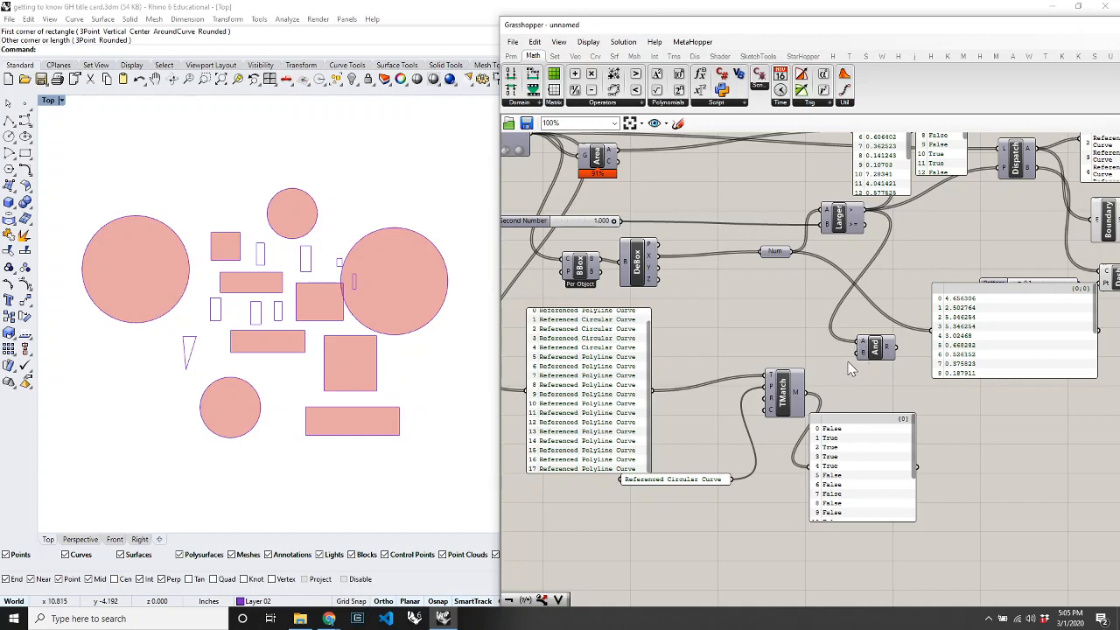
left_click_drag(798, 392, 1004, 169)
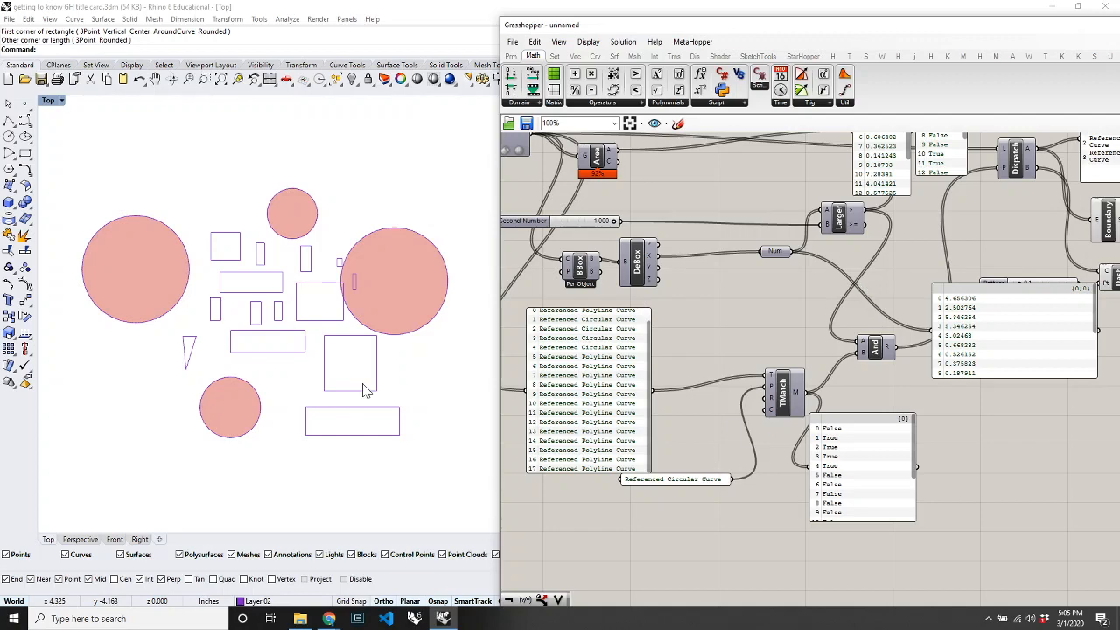
Draw a small circle about 0.57 inches in diameter in Rhino's Top viewport, in the gap among the rectangles beside the lowest large circle.
scroll(282, 382, "up", 5)
type("circle")
key("Return")
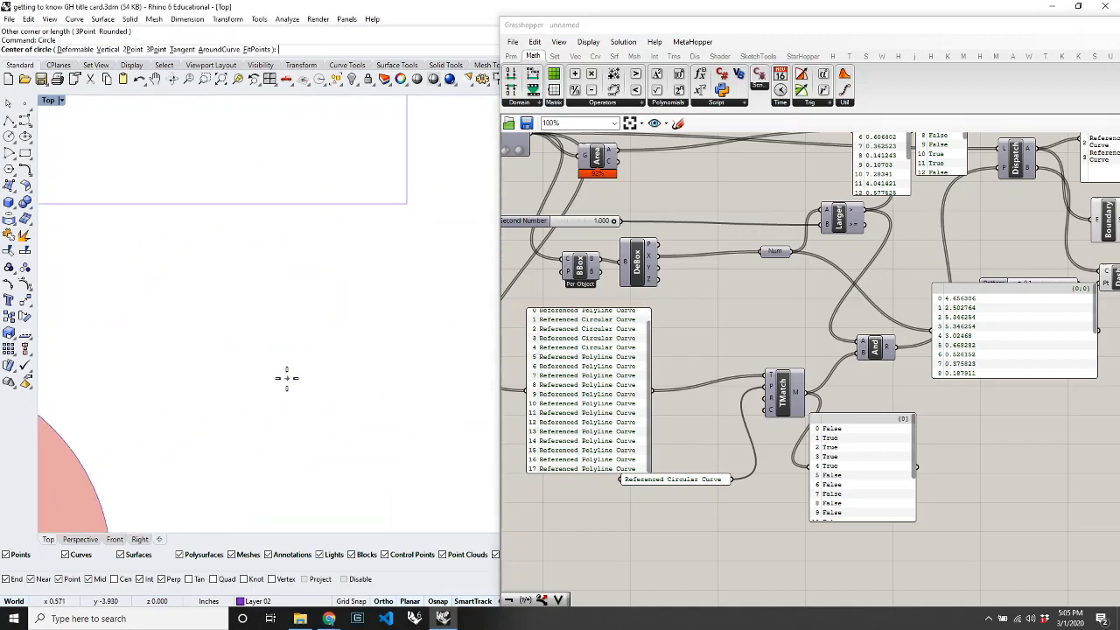
left_click(277, 319)
left_click(240, 320)
scroll(240, 321, "down", 5)
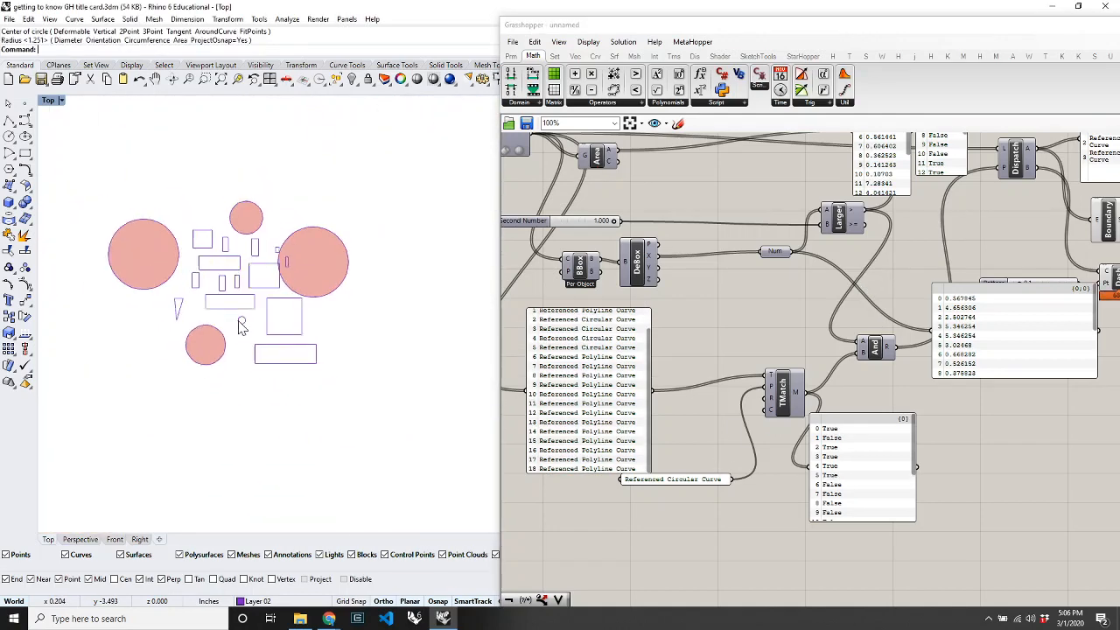
scroll(258, 320, "up", 1)
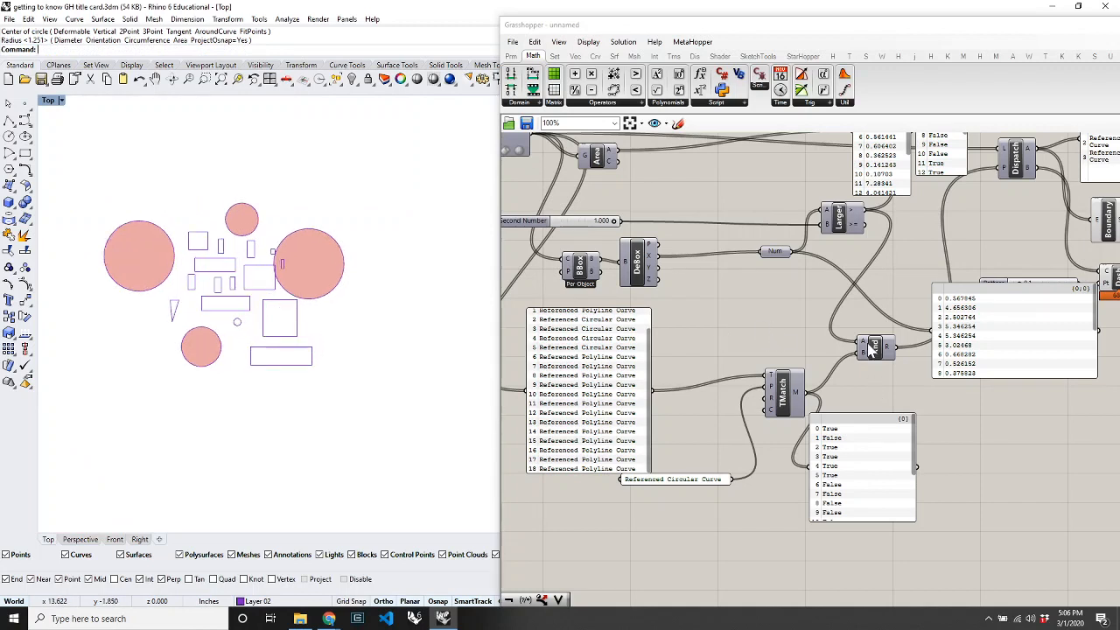
Spread out the And, Larger Than and Match Text components and the match results panel so their wires read clearly.
left_click_drag(875, 350, 916, 297)
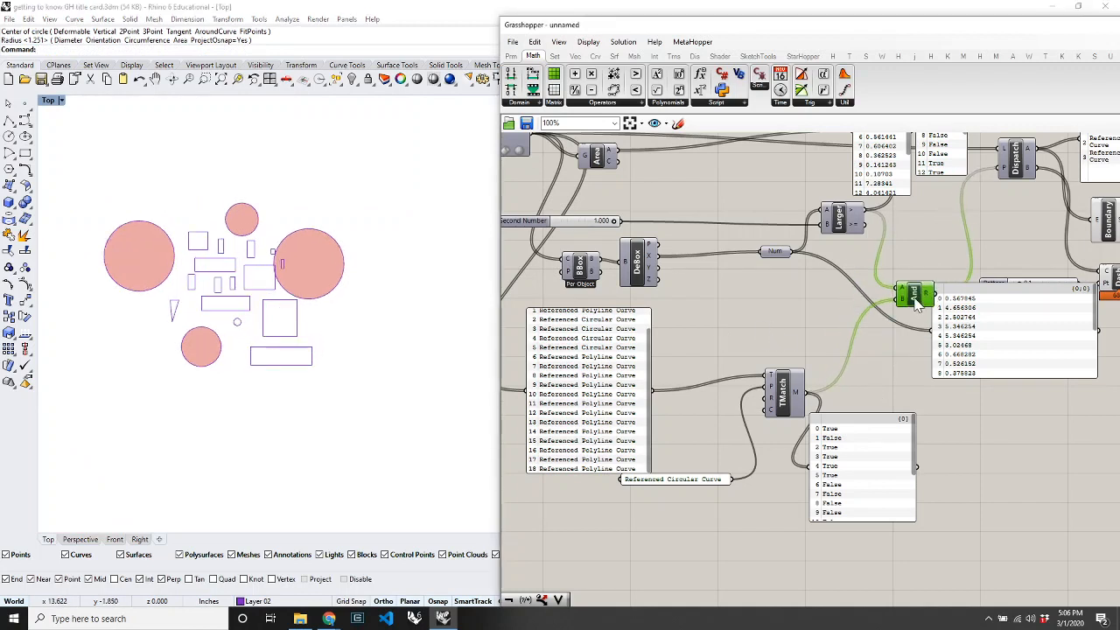
left_click(838, 214)
left_click_drag(835, 209, 832, 205)
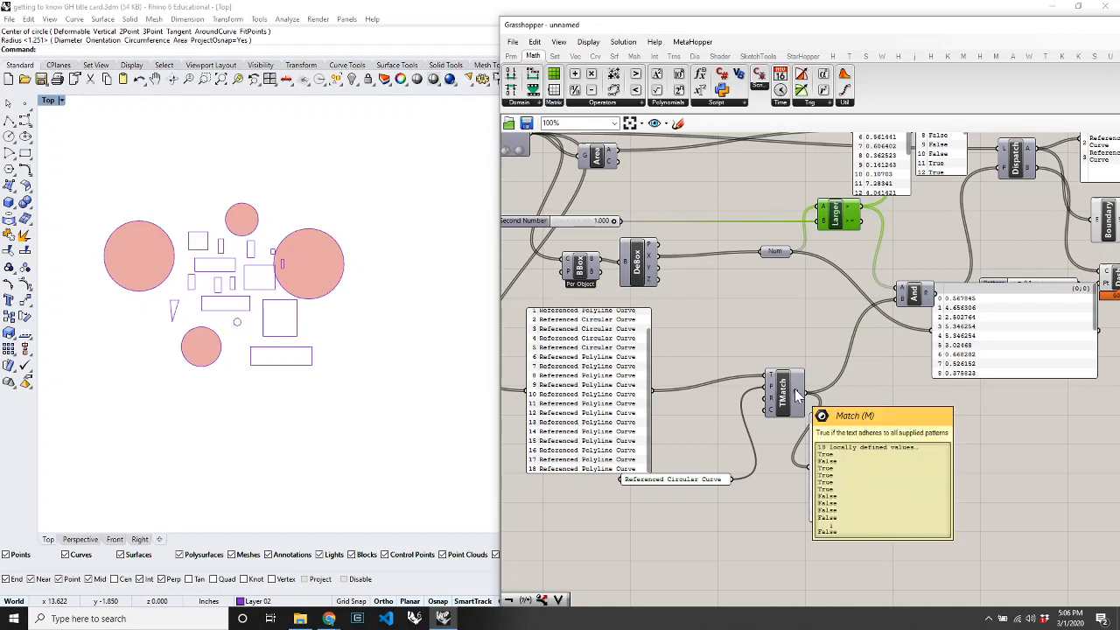
left_click_drag(796, 396, 759, 396)
left_click_drag(866, 497, 880, 477)
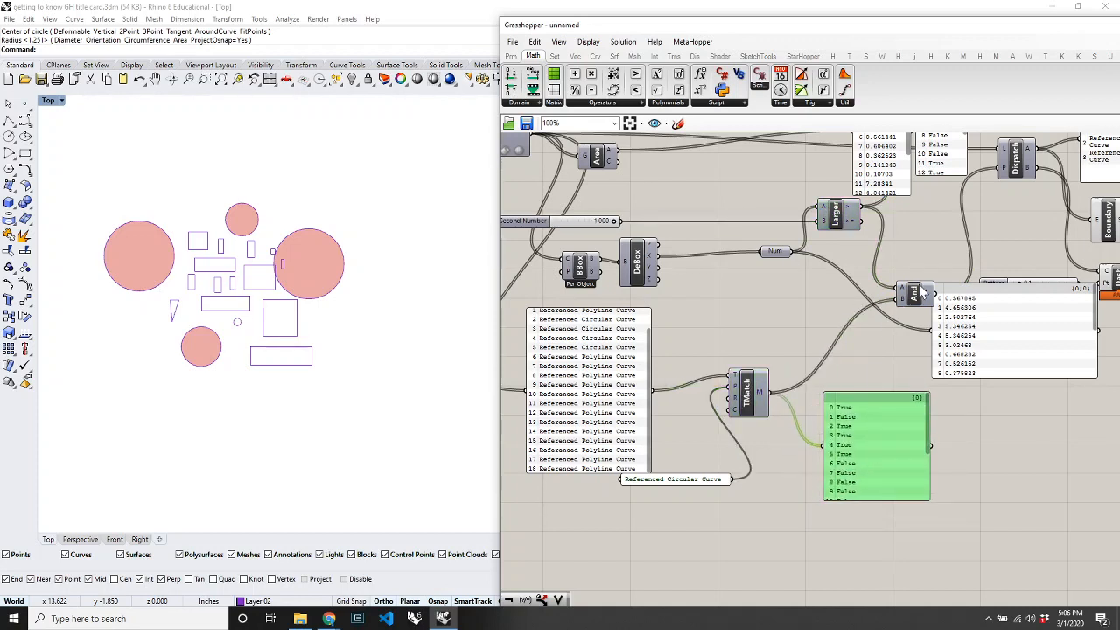
left_click_drag(918, 293, 919, 265)
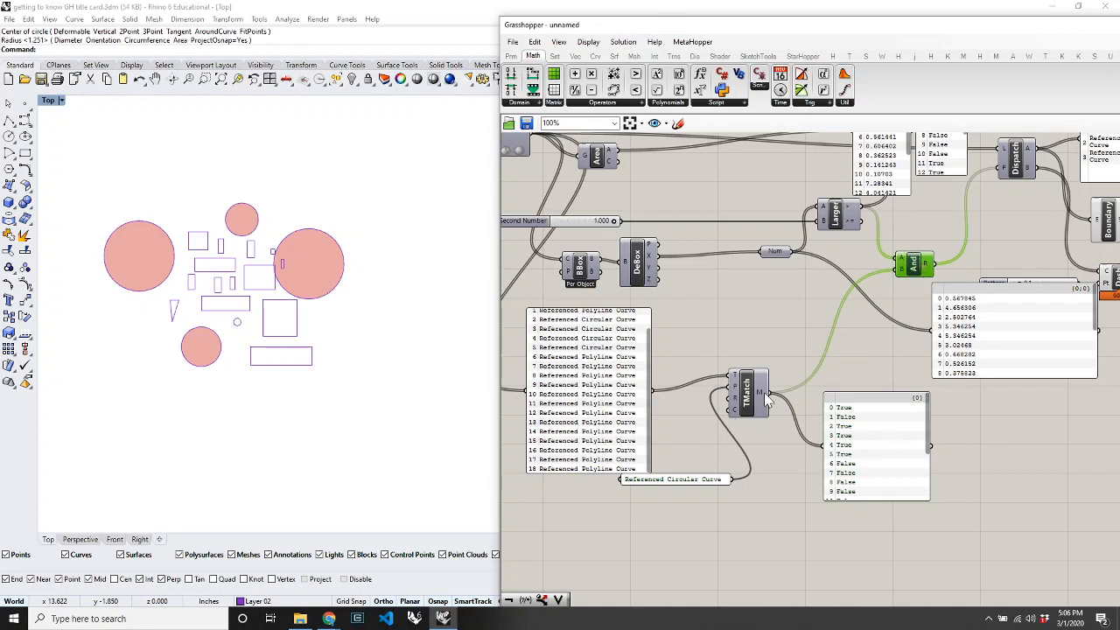
Review the available logic gates and add a Gate Not component just above Match Text's output.
left_click(604, 102)
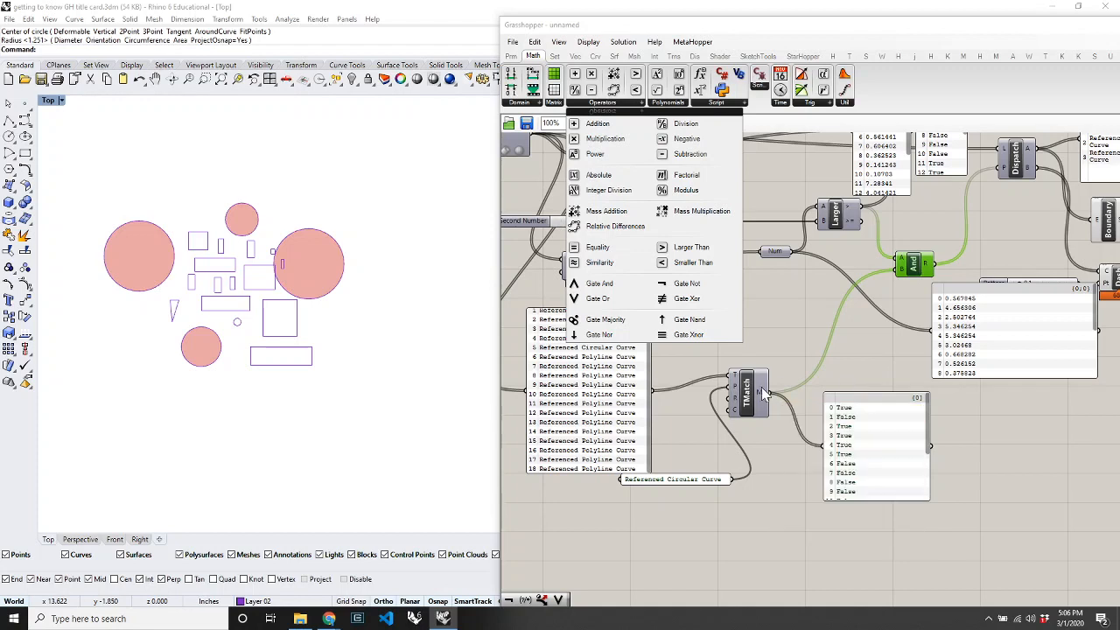
left_click(894, 311)
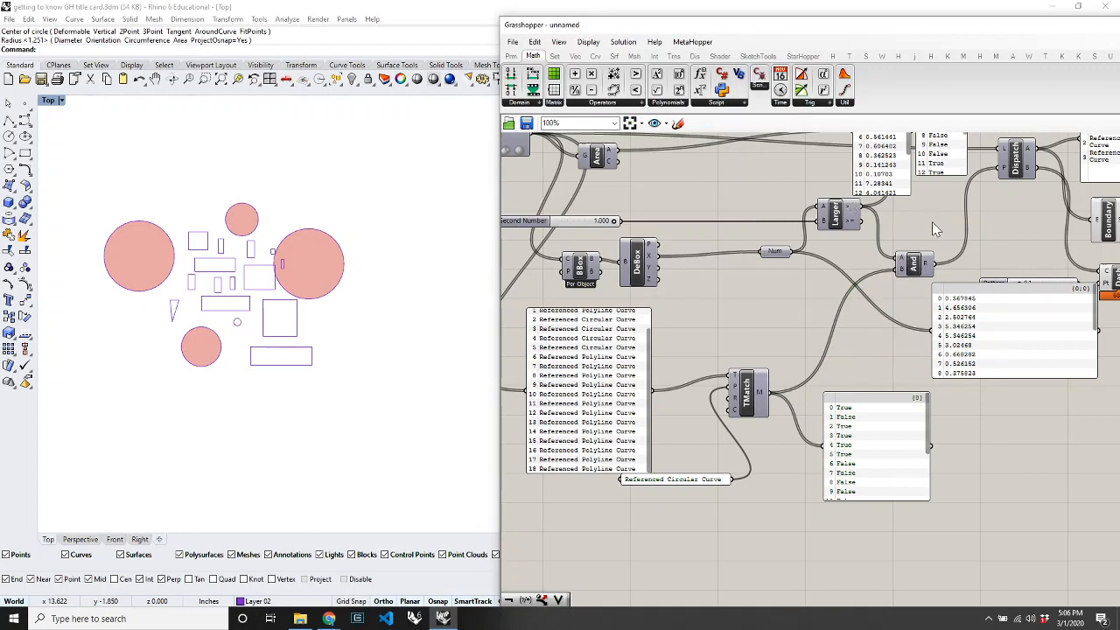
left_click(759, 400)
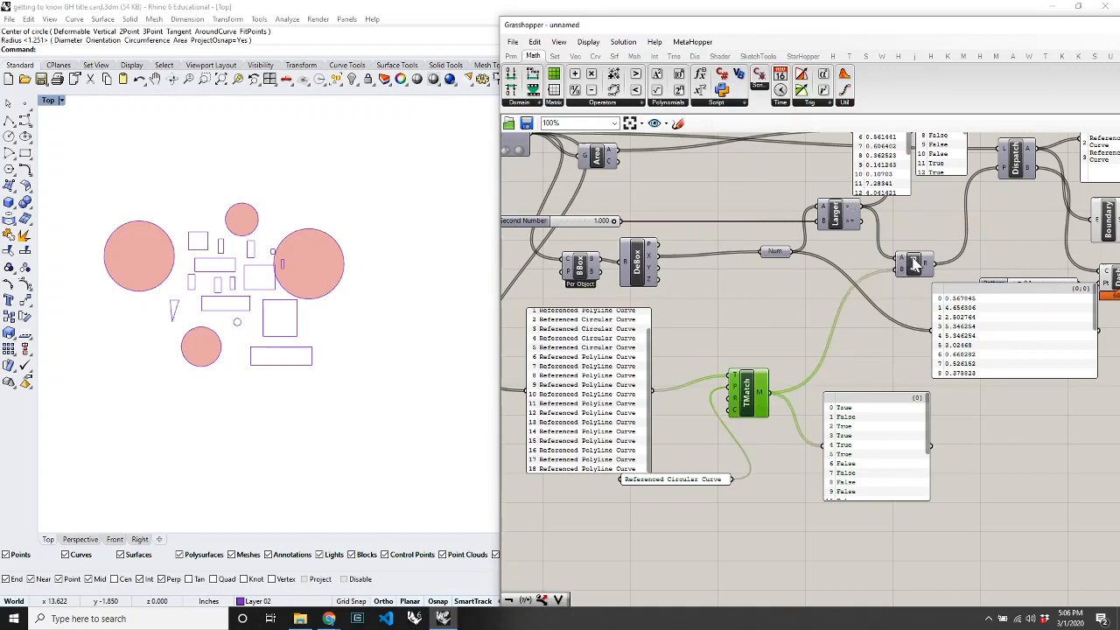
left_click(612, 103)
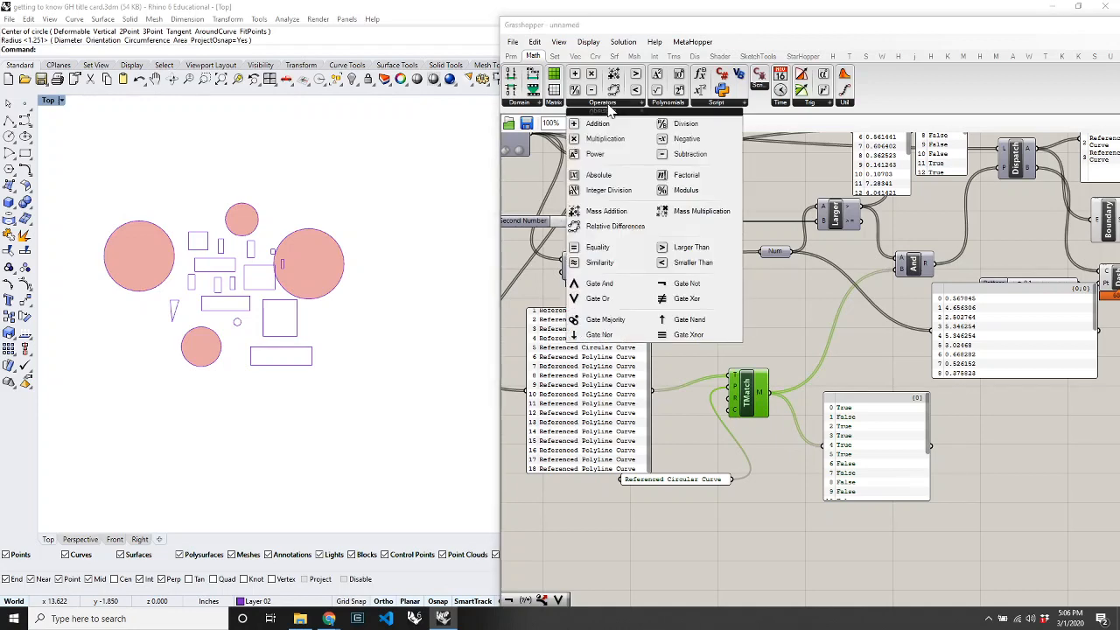
left_click_drag(689, 284, 794, 344)
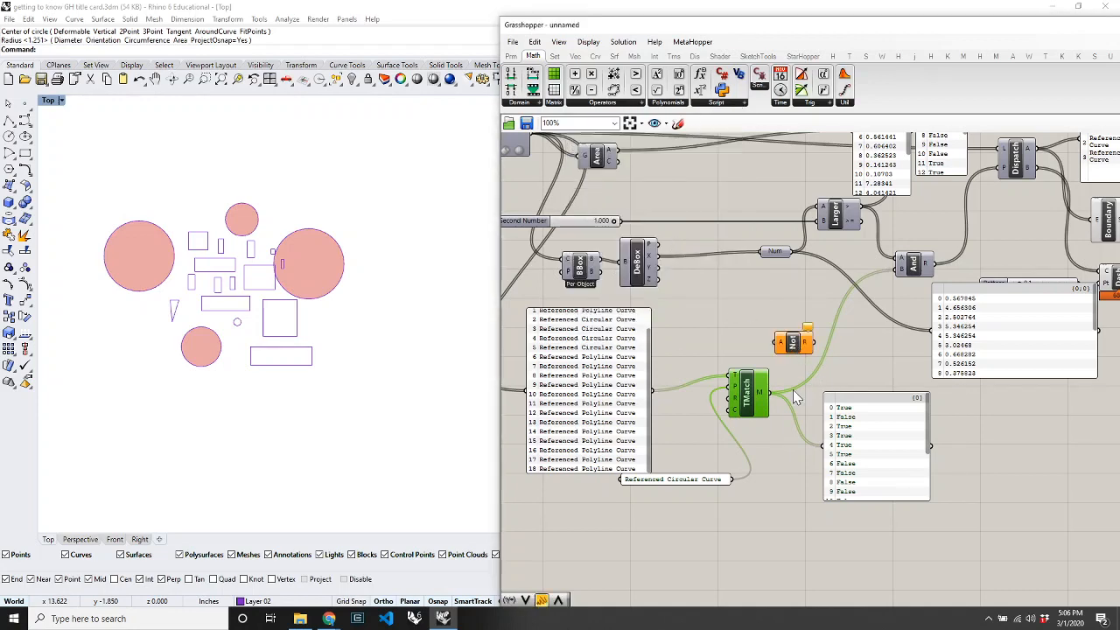
Wire Match Text's M output into Not, and Not's R output to the results panel and And's B input, replacing the direct connections.
scroll(843, 437, "up", 1)
scroll(842, 437, "up", 4)
left_click_drag(683, 344, 800, 473)
scroll(801, 473, "down", 10)
scroll(802, 412, "up", 8)
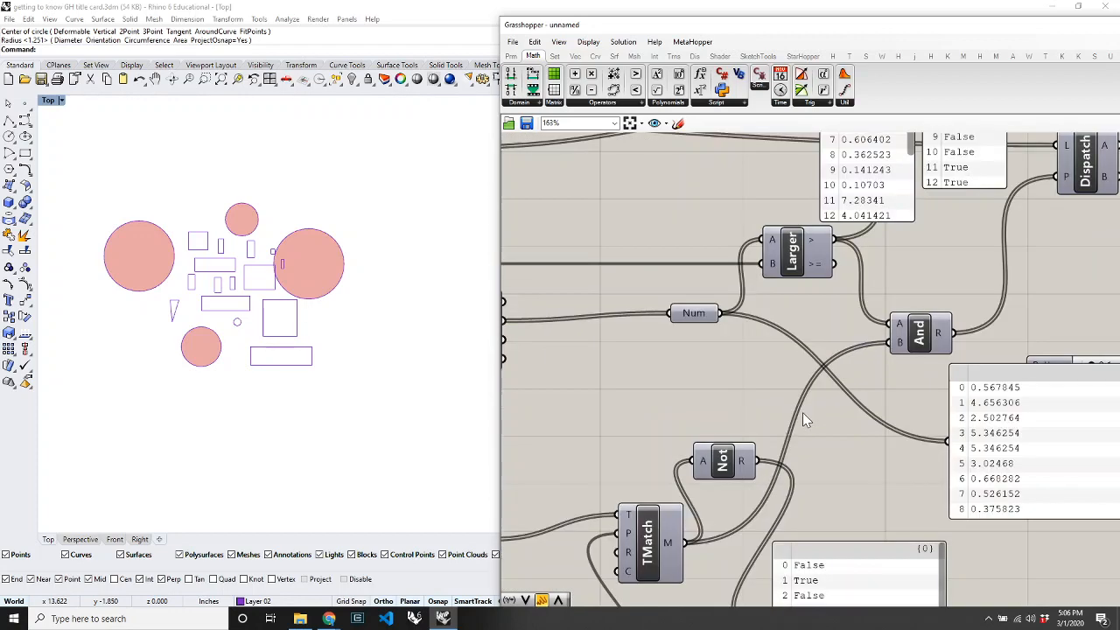
left_click_drag(894, 342, 763, 461)
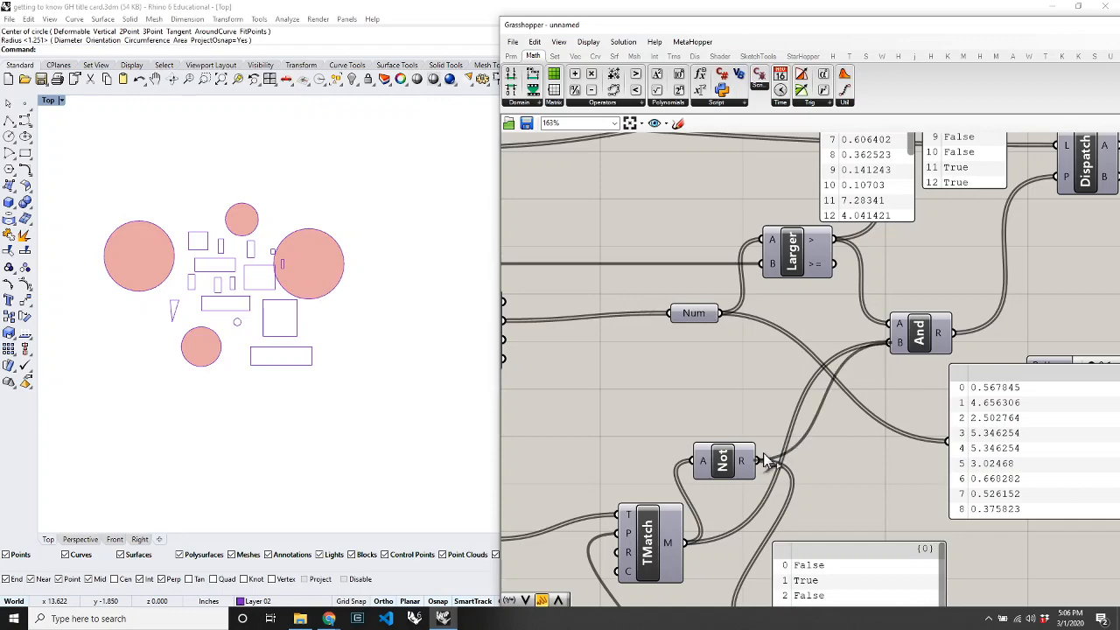
scroll(764, 461, "down", 4)
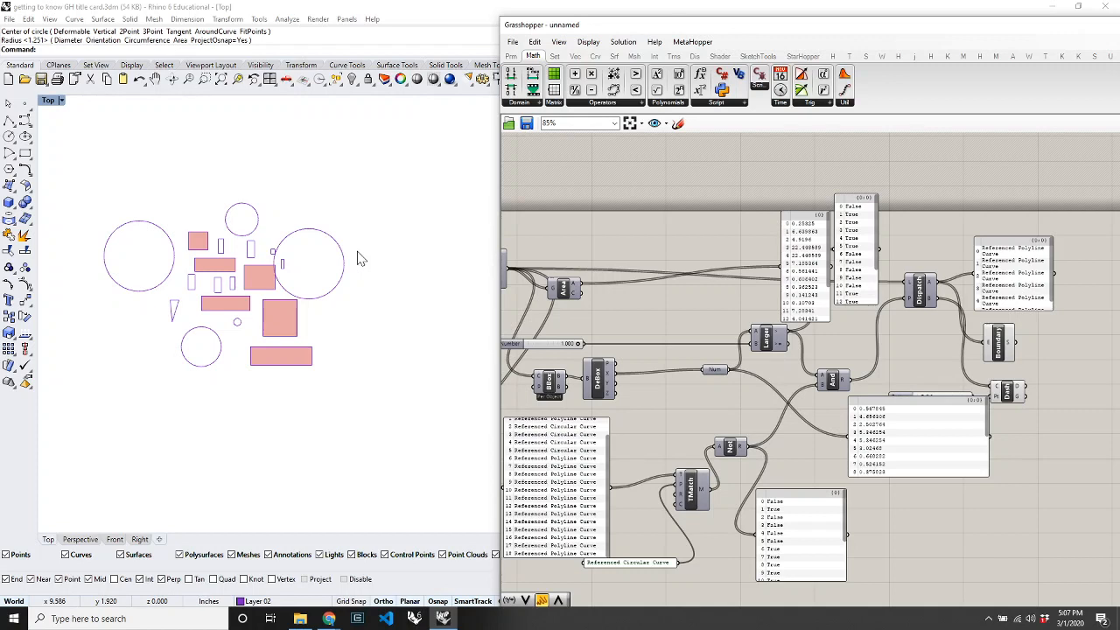
left_click(989, 619)
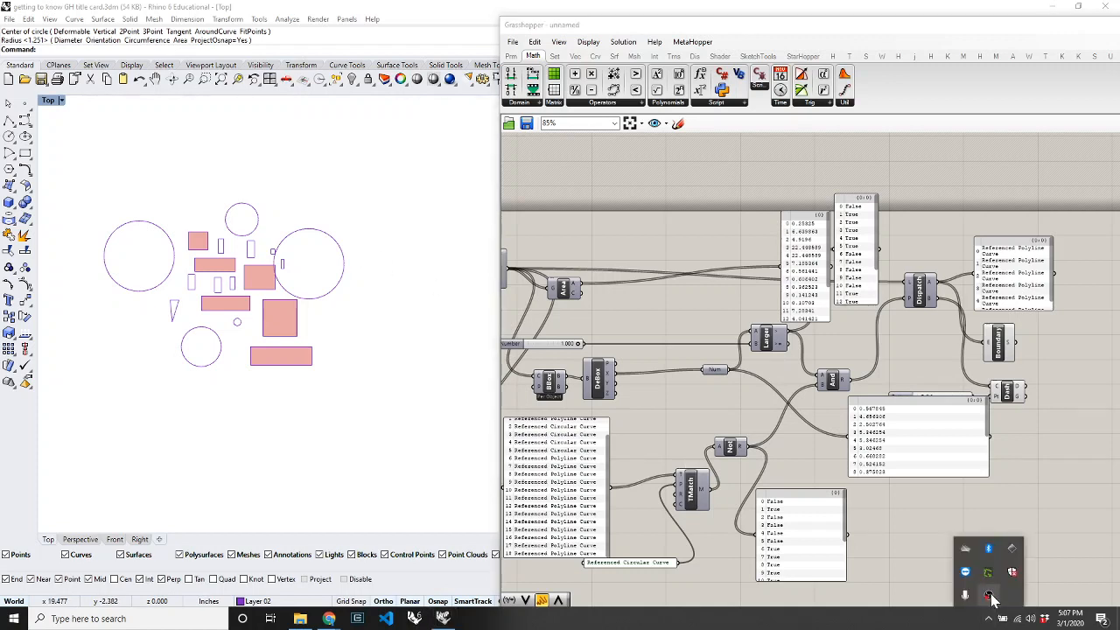